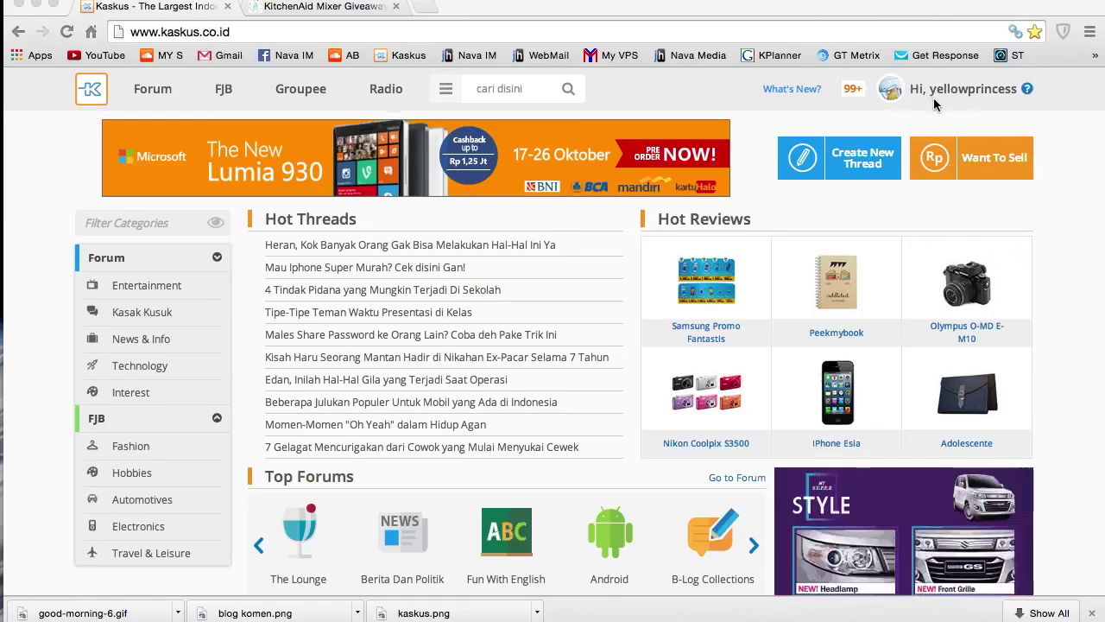
- Start a new Want To Sell item and look through the available item categories
click(991, 92)
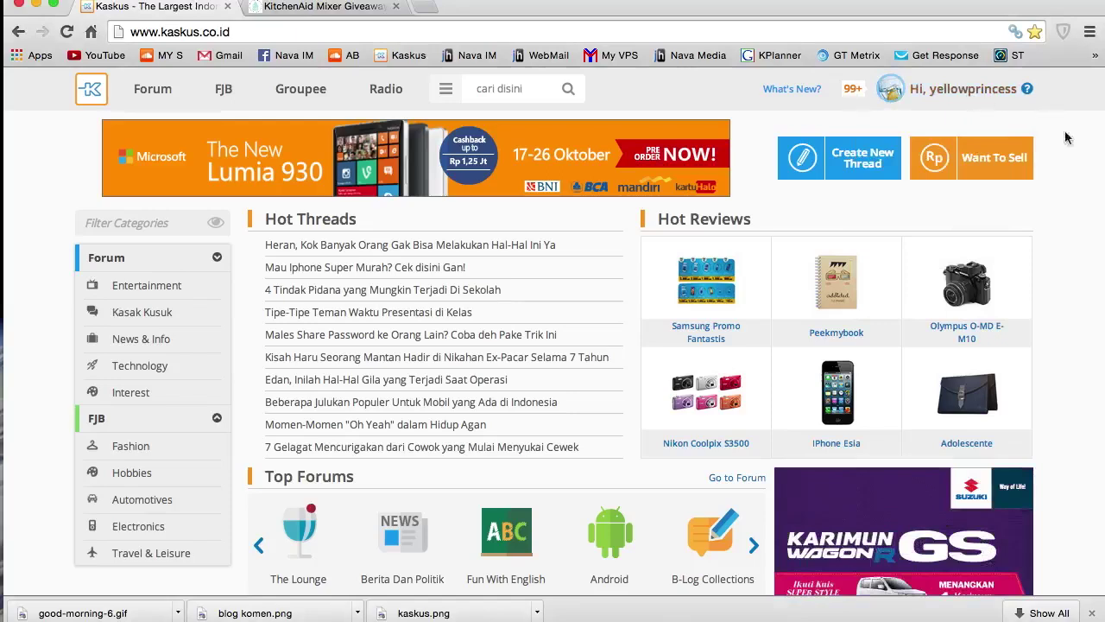
click(969, 168)
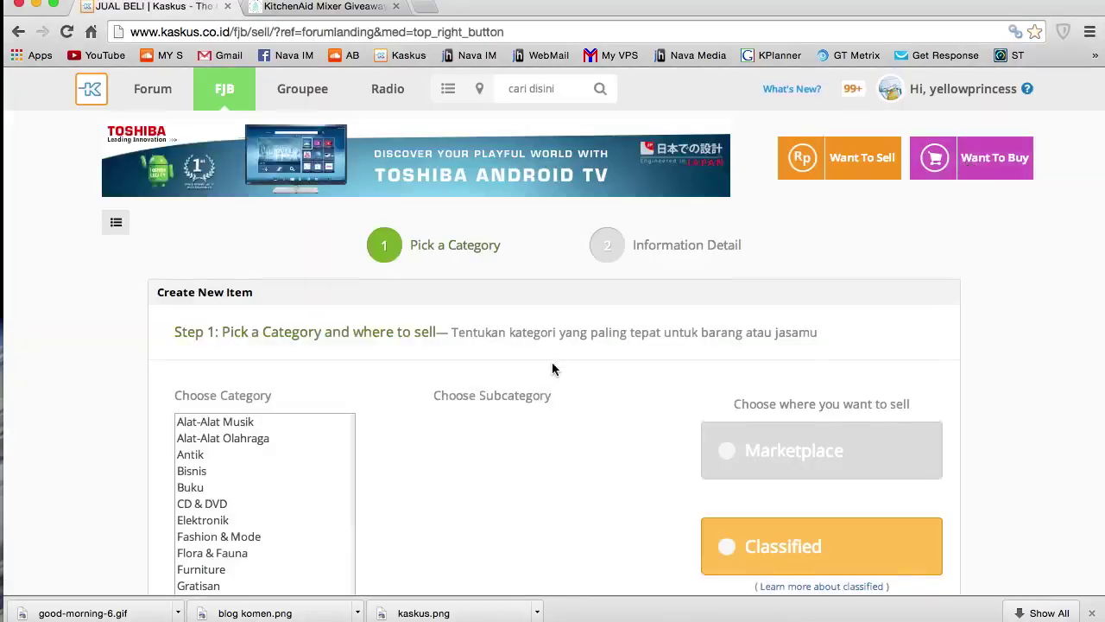
scroll(552, 362, down, 5)
scroll(553, 363, up, 4)
scroll(553, 363, down, 1)
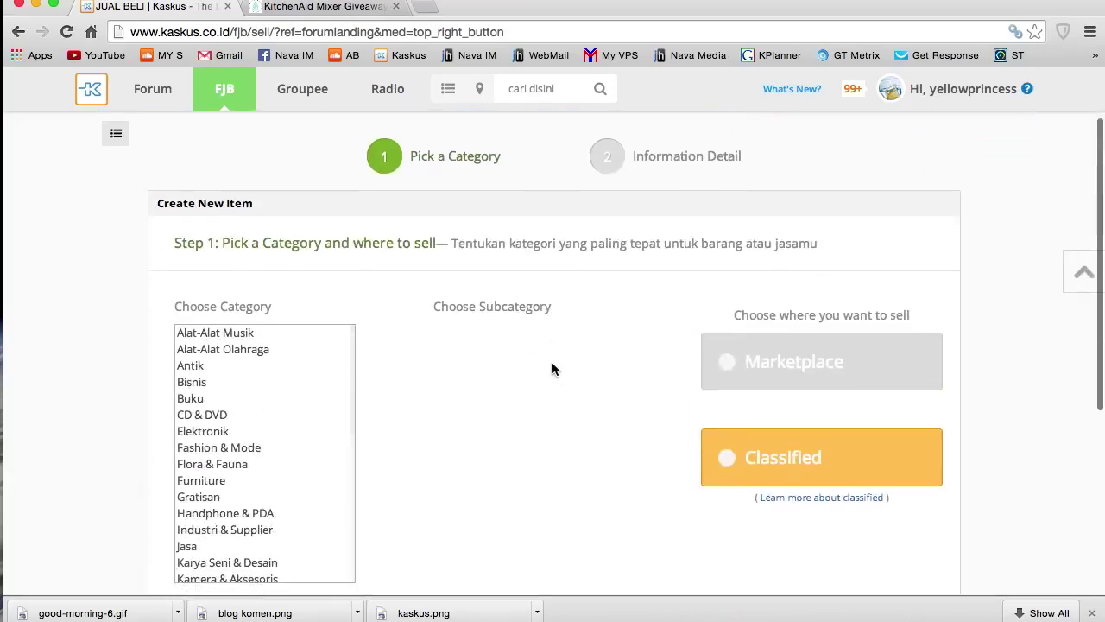
scroll(552, 368, down, 2)
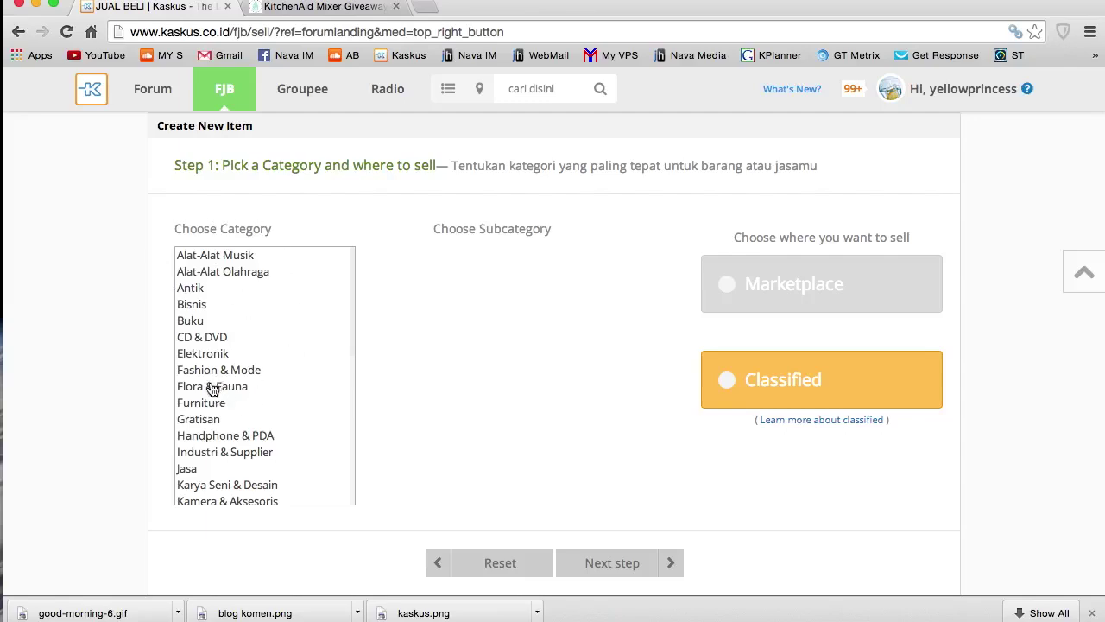
scroll(212, 387, down, 2)
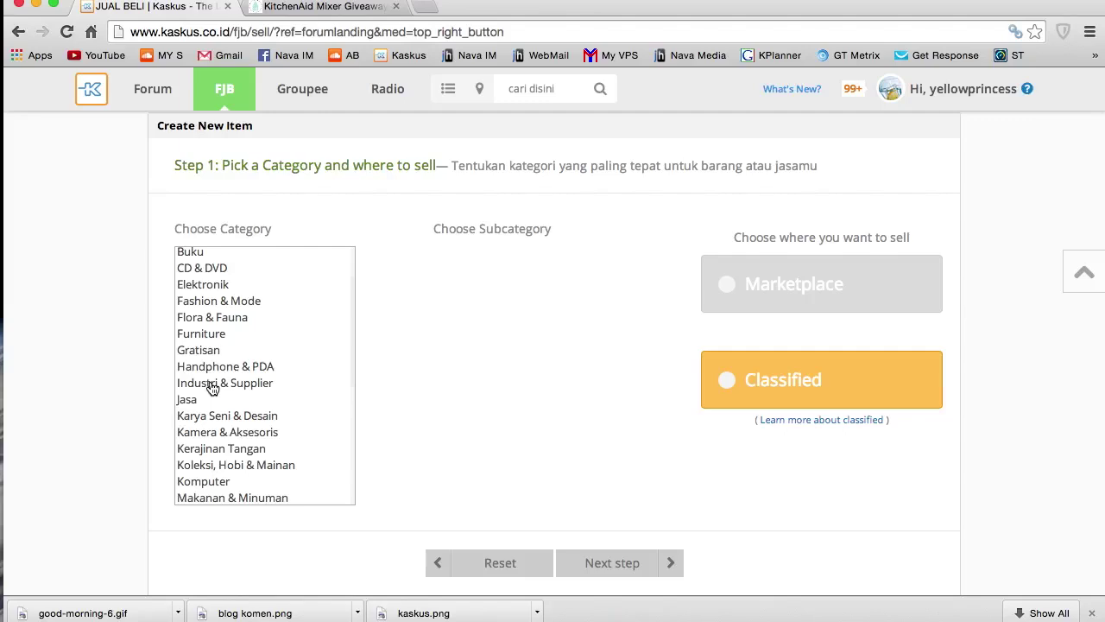
scroll(213, 386, up, 4)
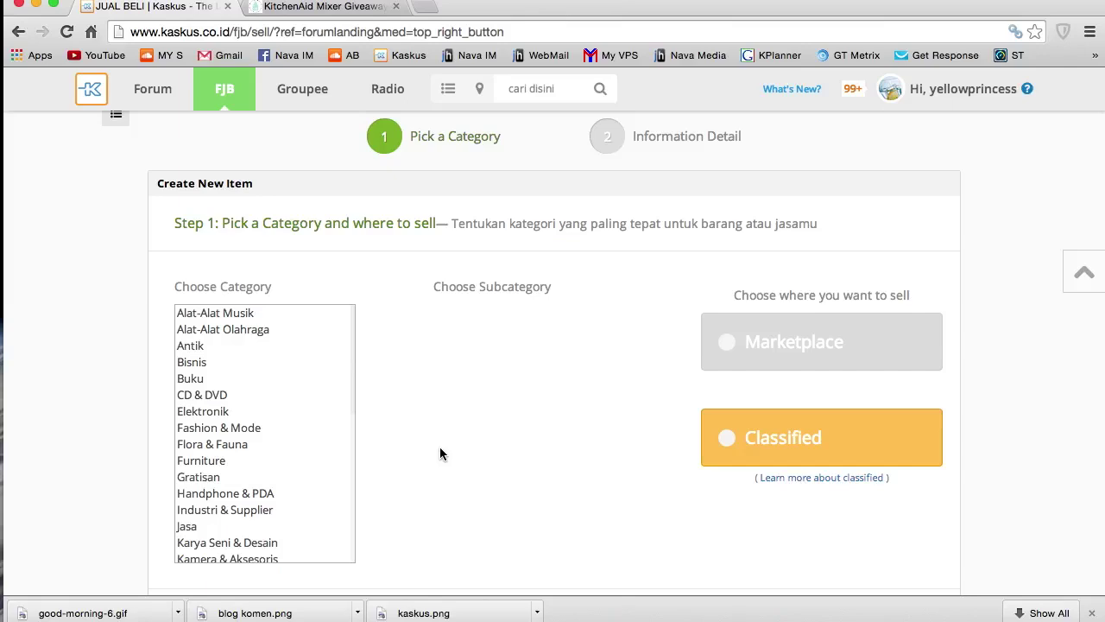
- Choose category Fashion & Mode with subcategory Pakaian Wanita, sell it as Classified, and continue to the information detail form
click(244, 430)
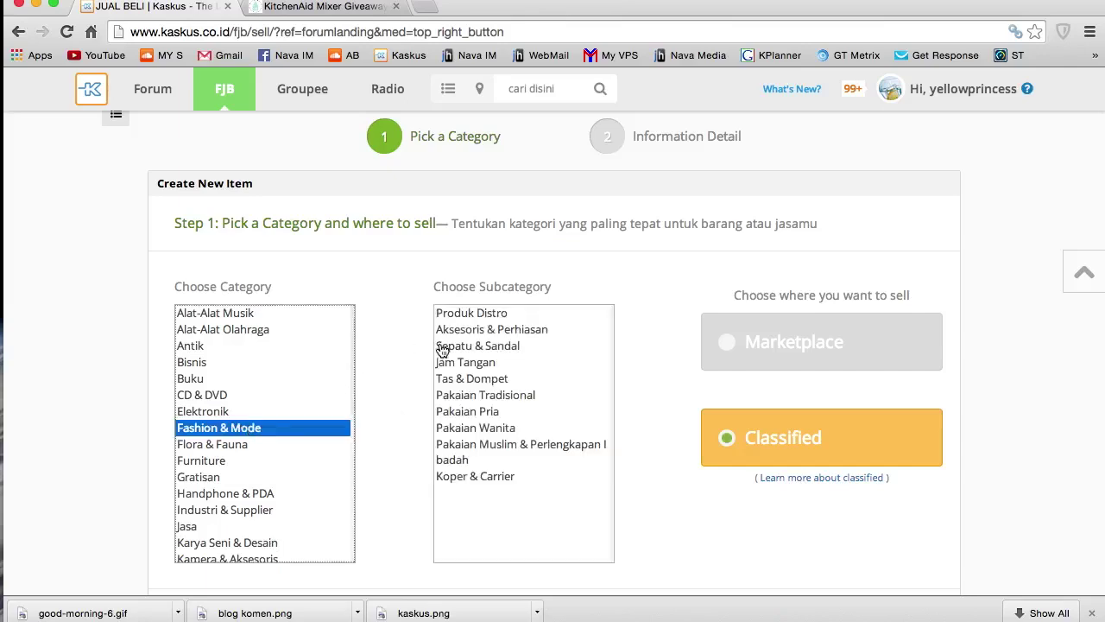
click(497, 430)
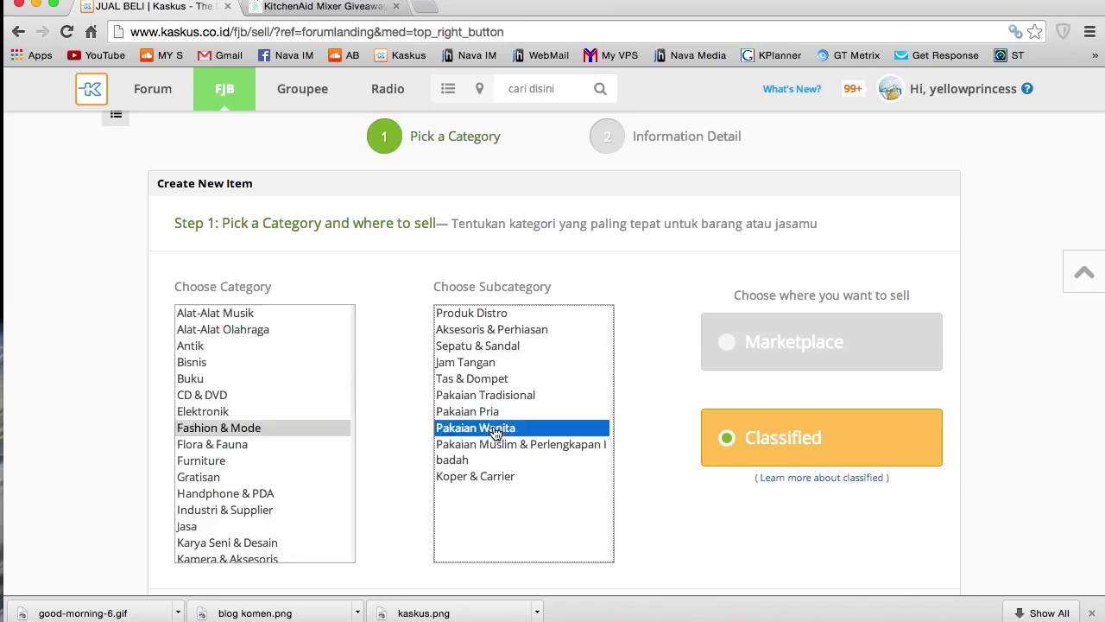
click(766, 432)
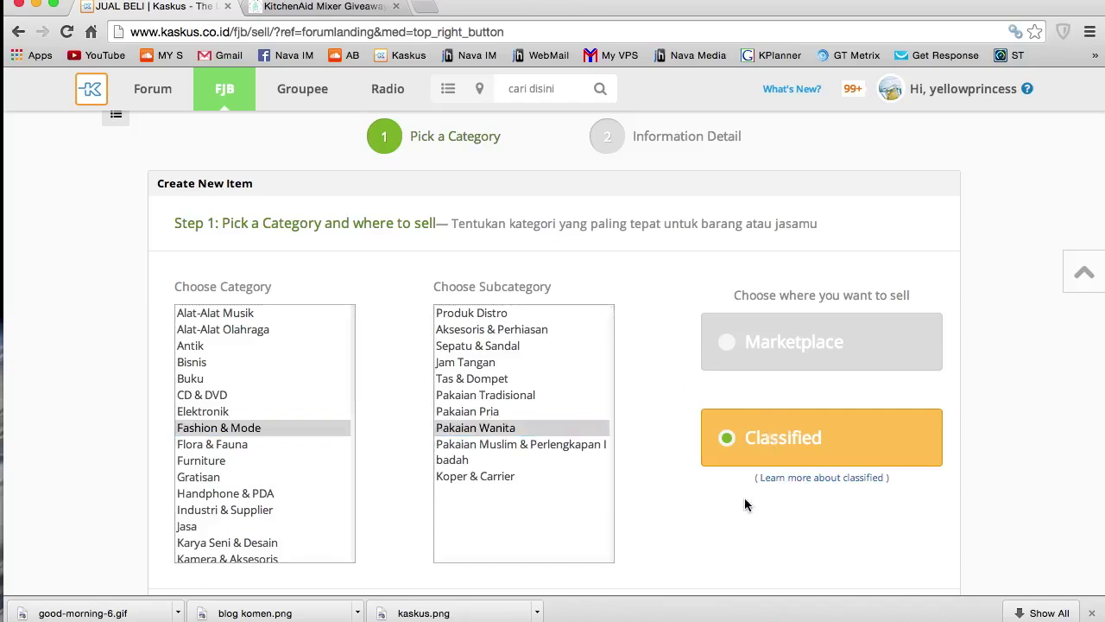
scroll(744, 498, down, 5)
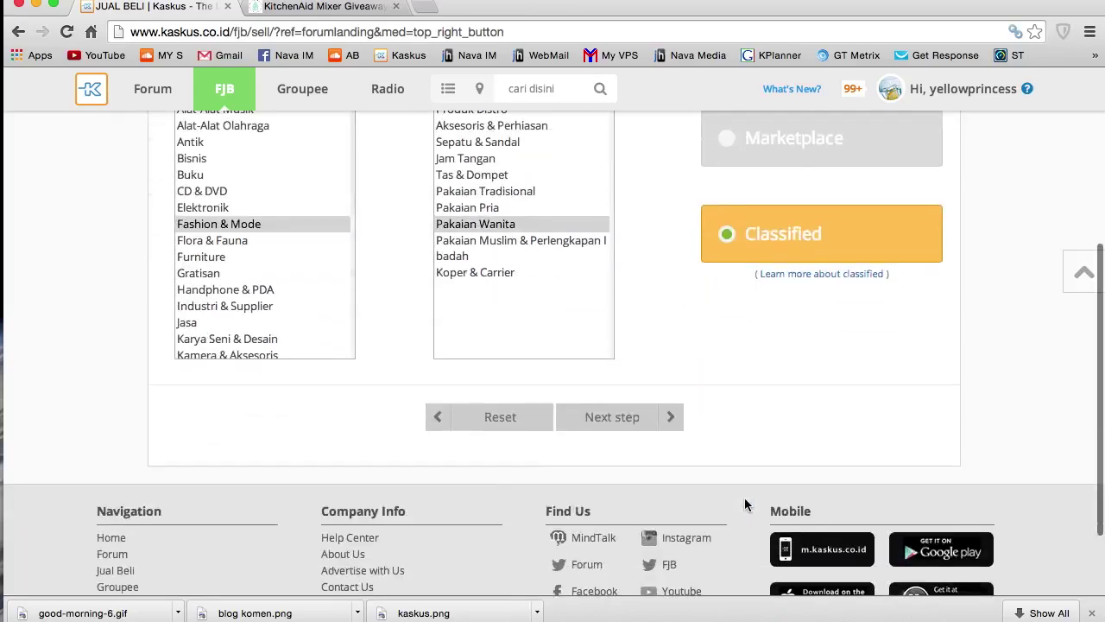
click(646, 422)
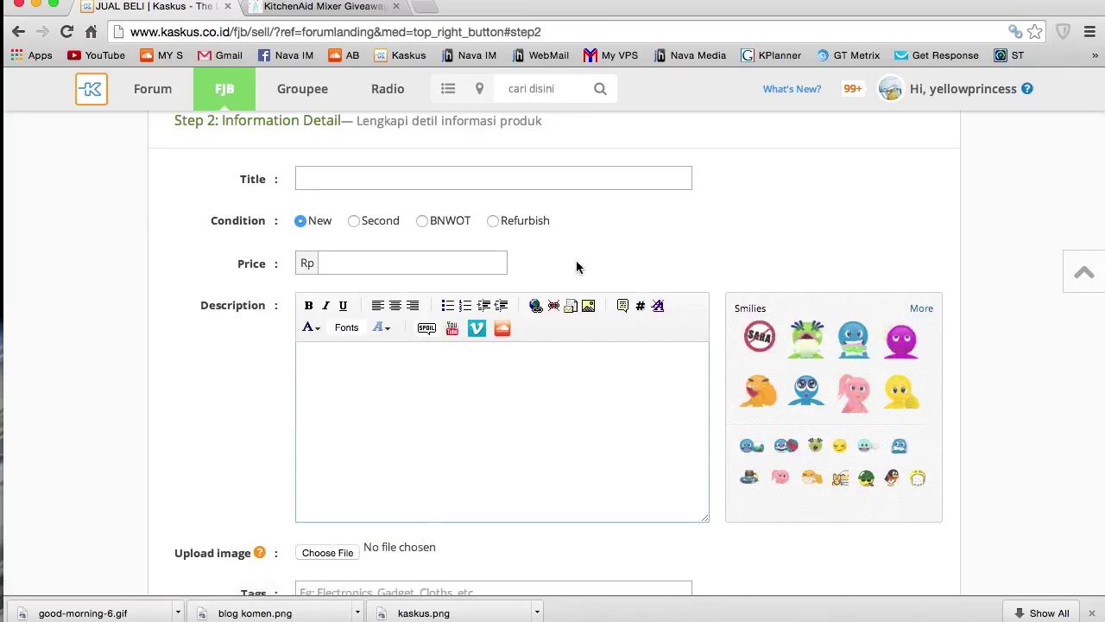
scroll(578, 267, up, 5)
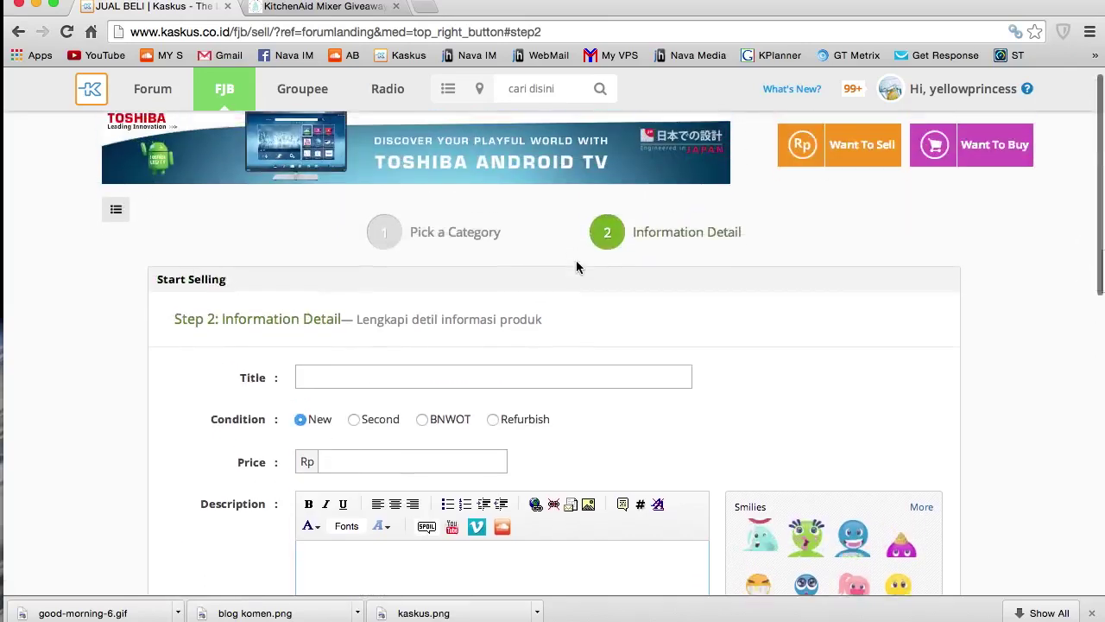
scroll(577, 267, down, 8)
scroll(577, 266, up, 4)
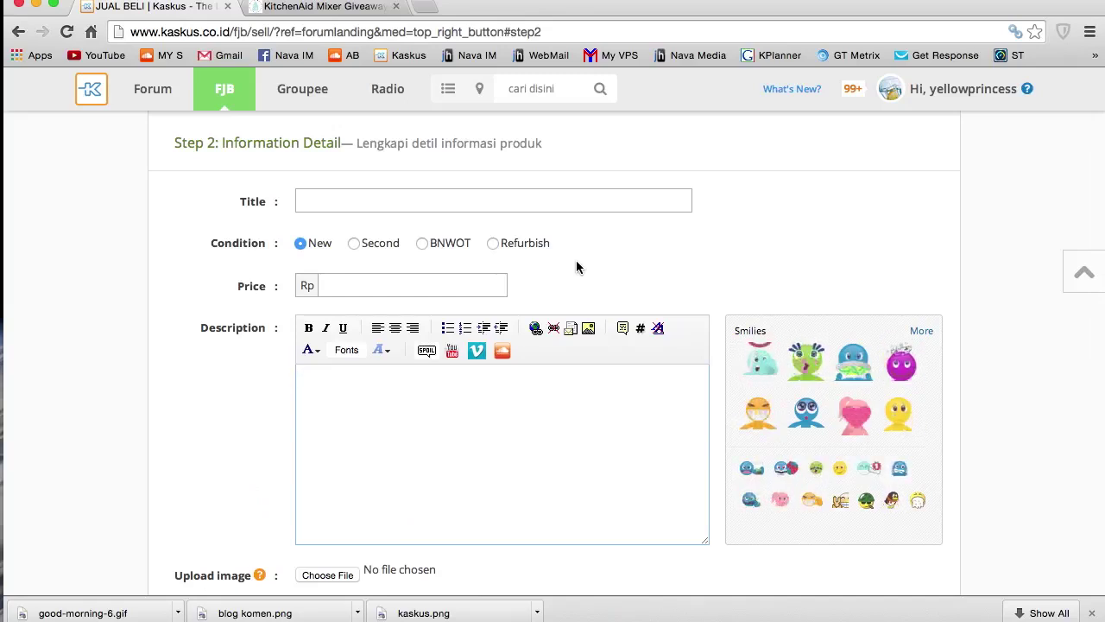
scroll(576, 264, up, 1)
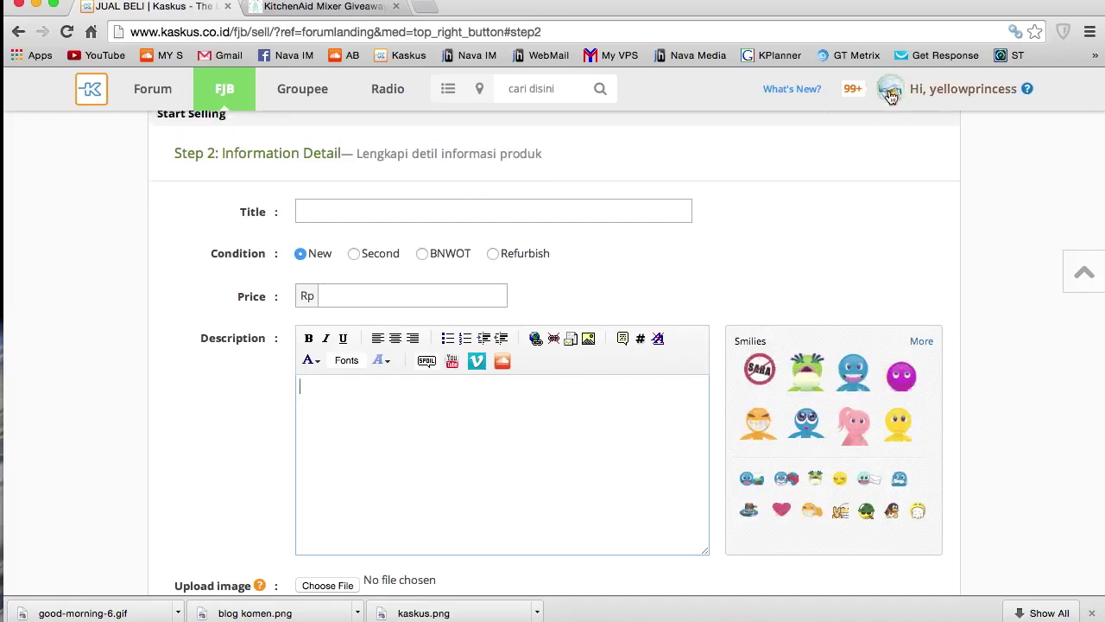
- Open the Samsung 19 Inch E1920 monitor listing from the account's own FJB Store threads and examine its details, photo and specifications
click(957, 101)
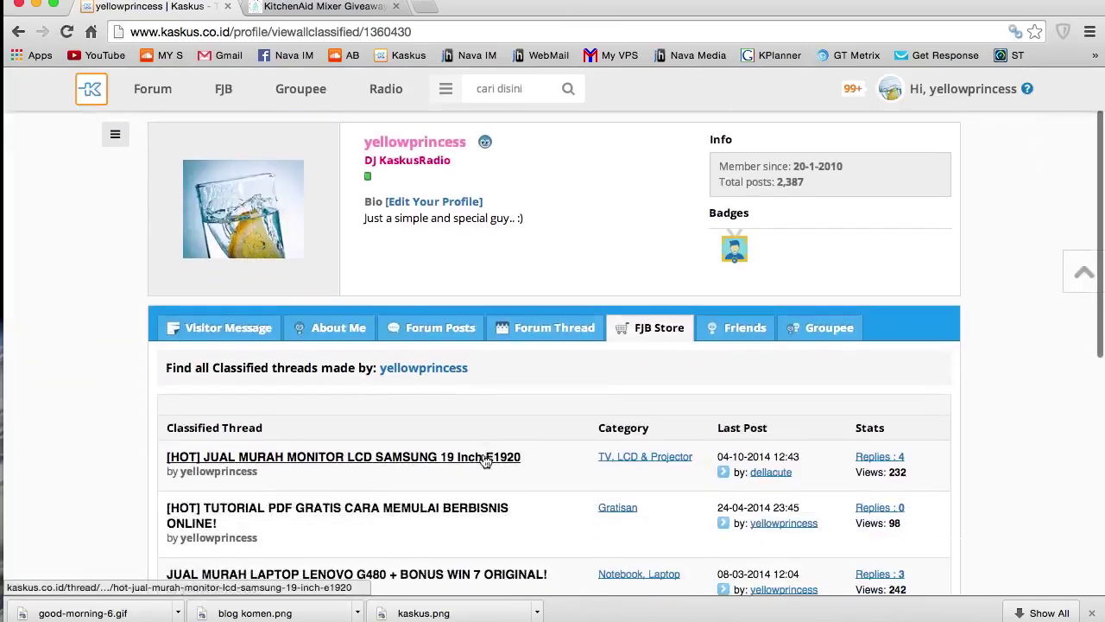
click(480, 456)
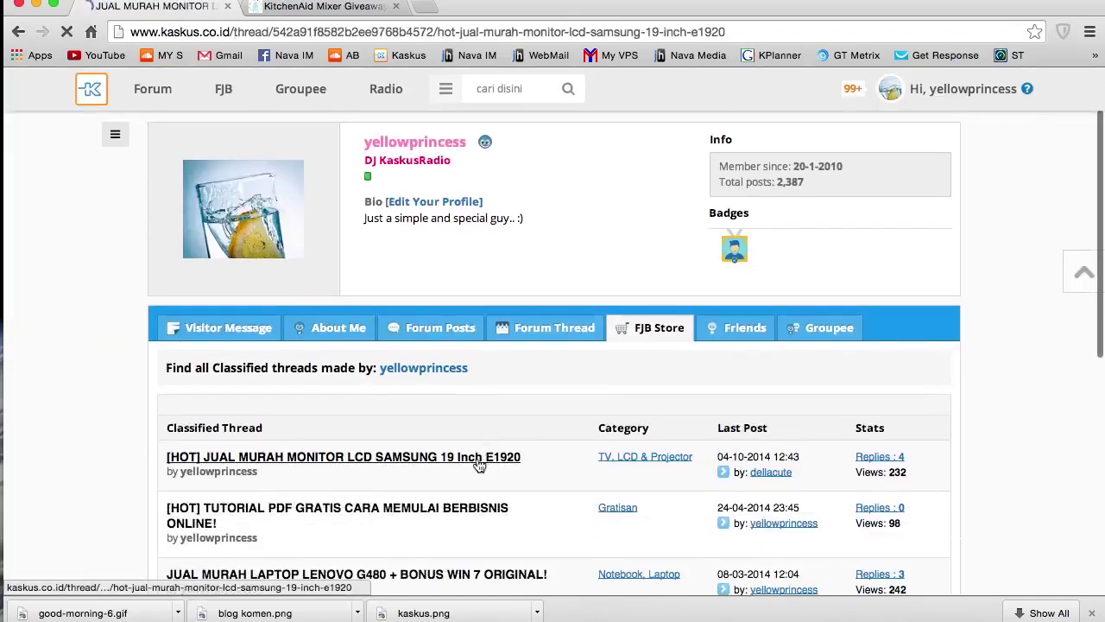
scroll(477, 463, down, 8)
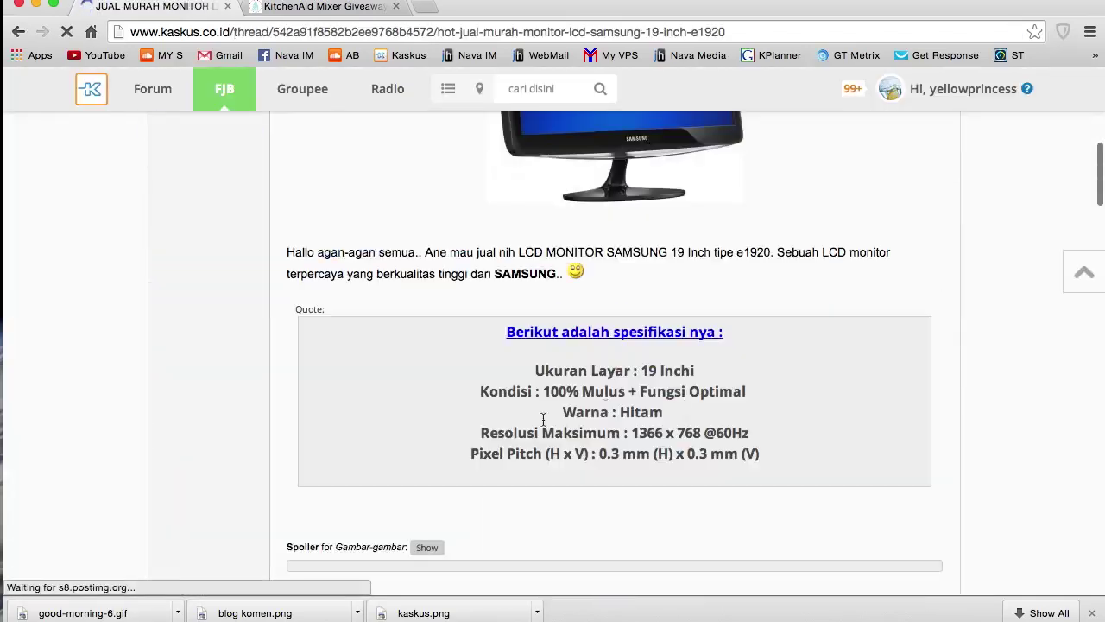
scroll(756, 388, up, 5)
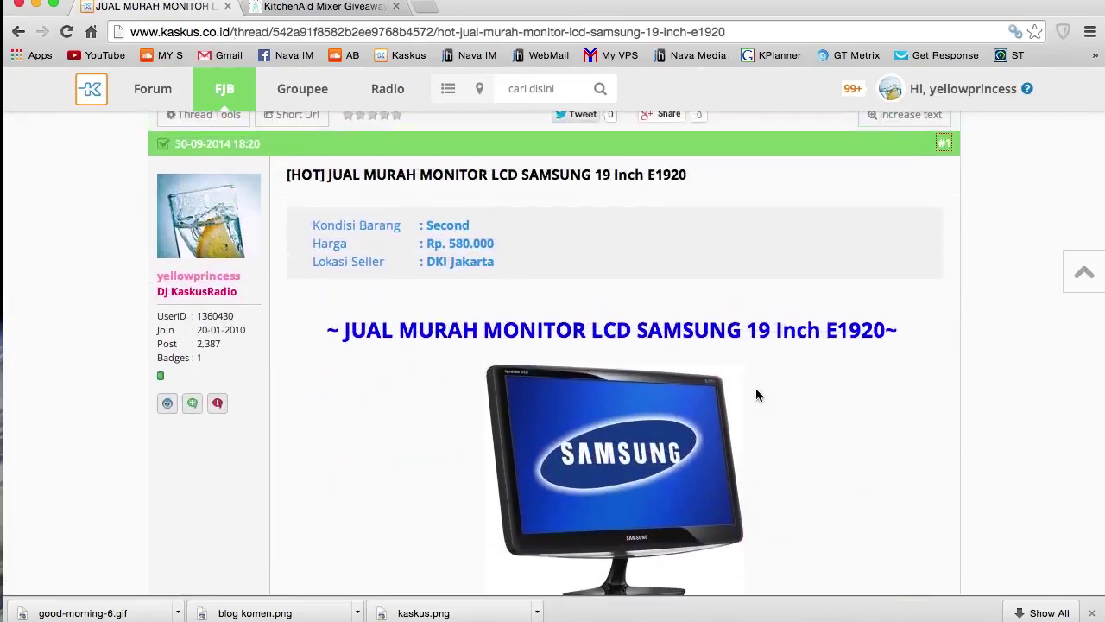
scroll(757, 395, down, 5)
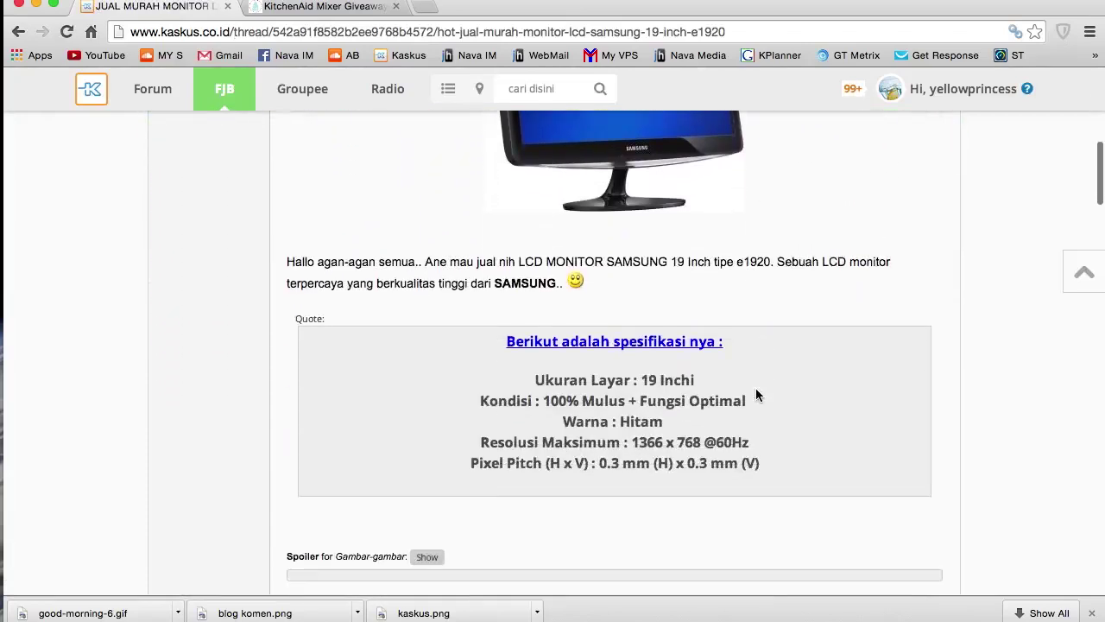
scroll(756, 395, up, 5)
scroll(756, 394, down, 2)
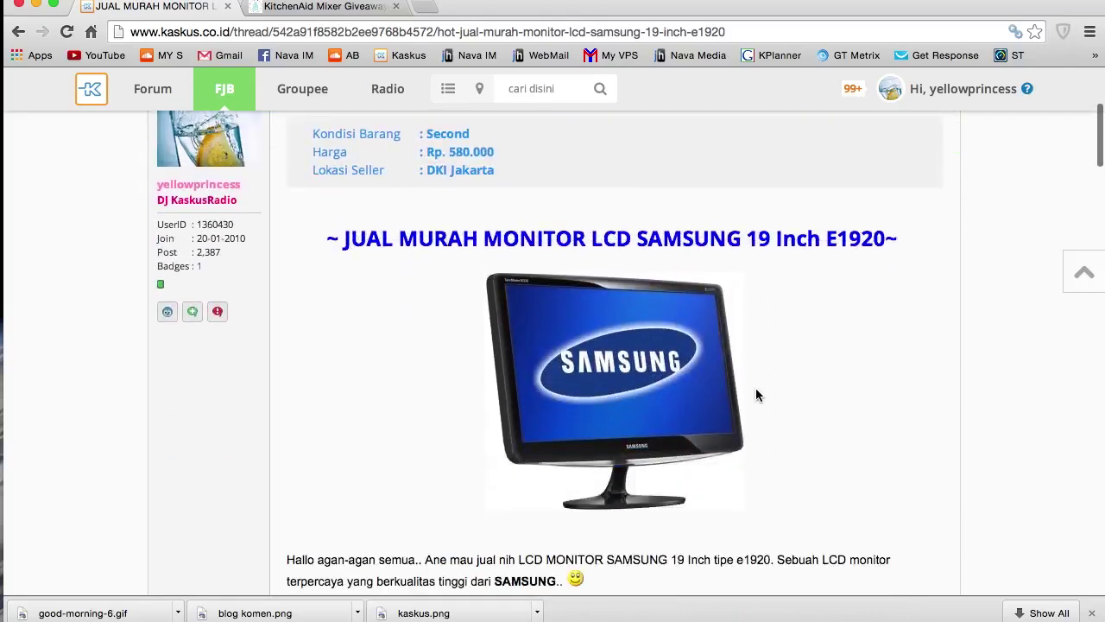
scroll(756, 395, up, 3)
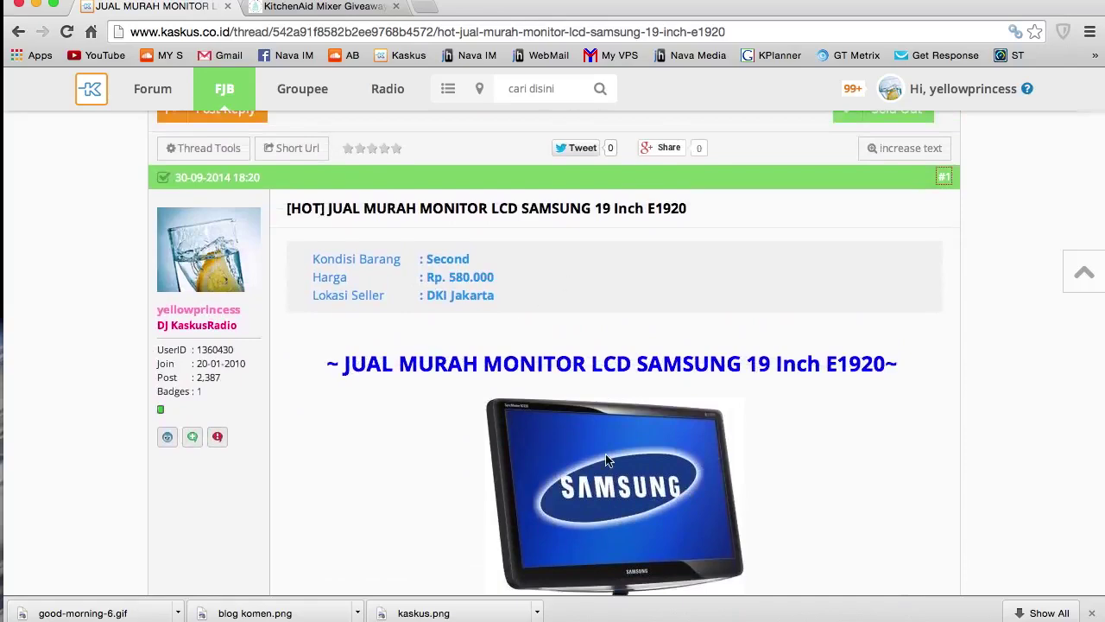
scroll(606, 461, down, 2)
scroll(606, 461, down, 4)
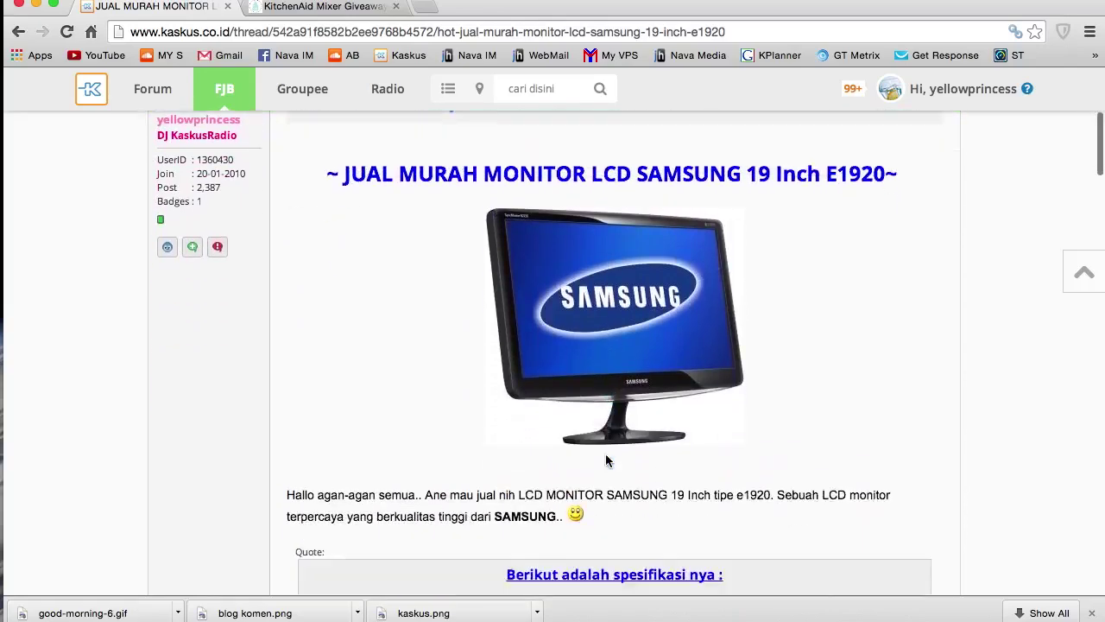
scroll(606, 461, up, 3)
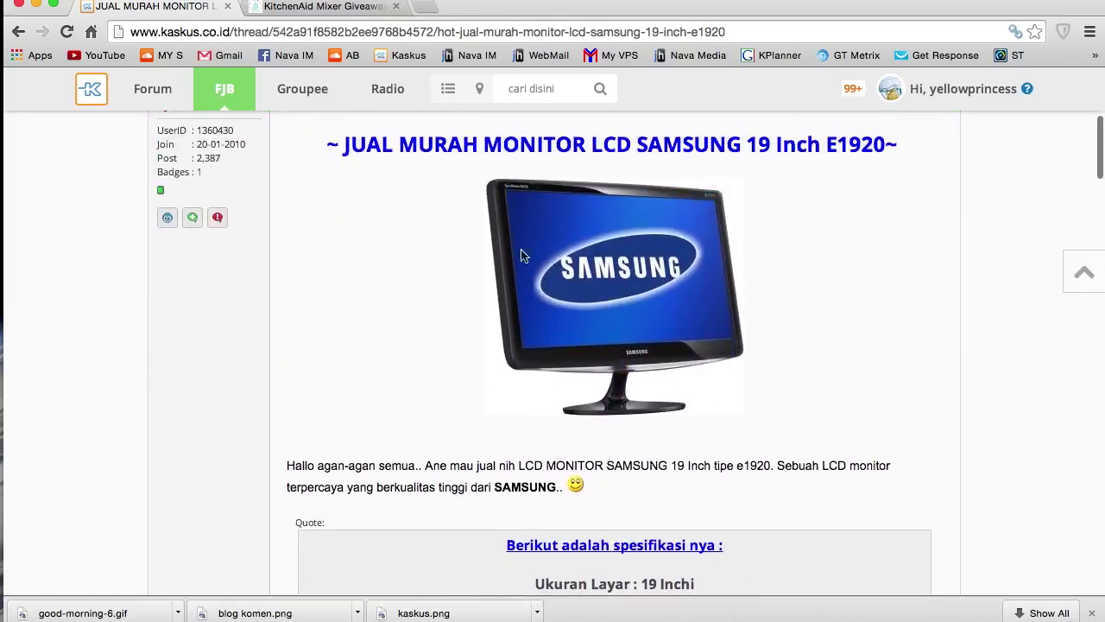
scroll(465, 458, up, 3)
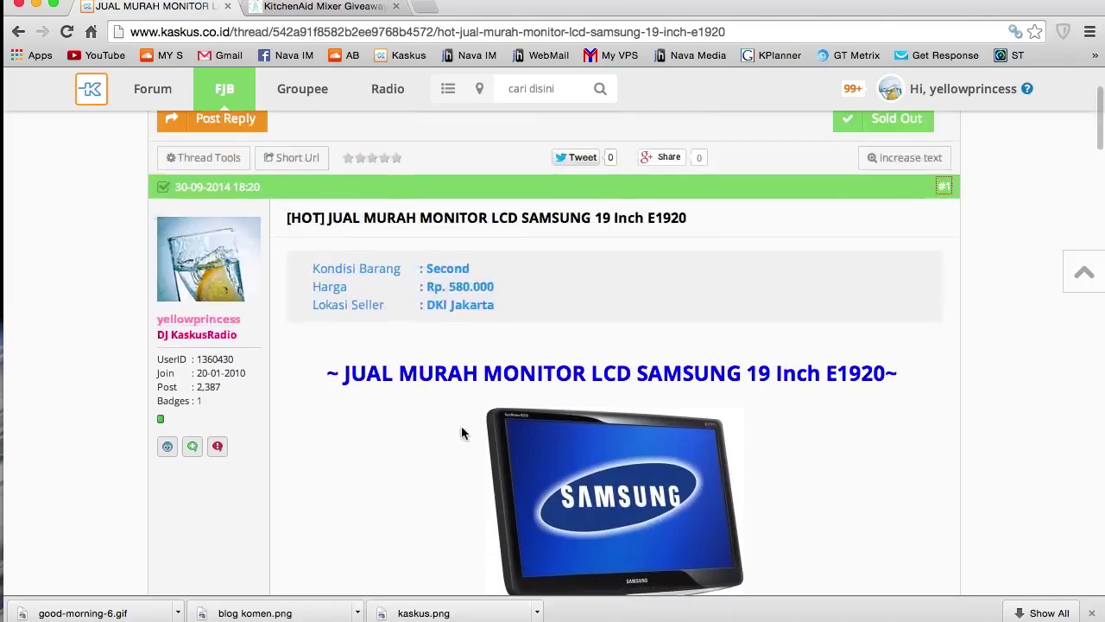
scroll(807, 410, down, 6)
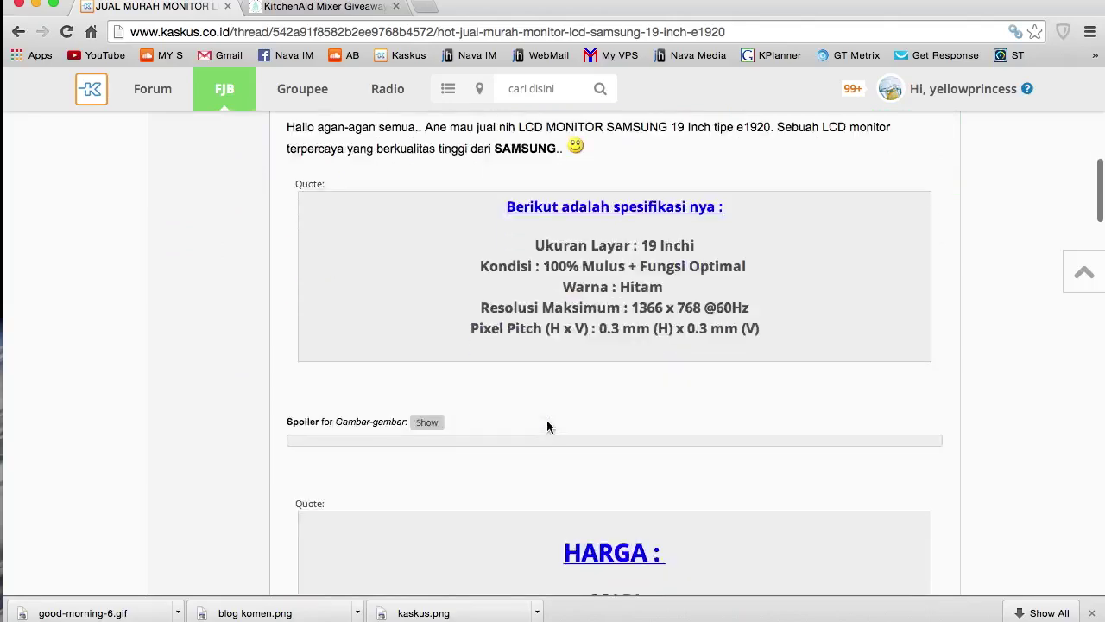
scroll(548, 426, up, 6)
scroll(548, 427, down, 6)
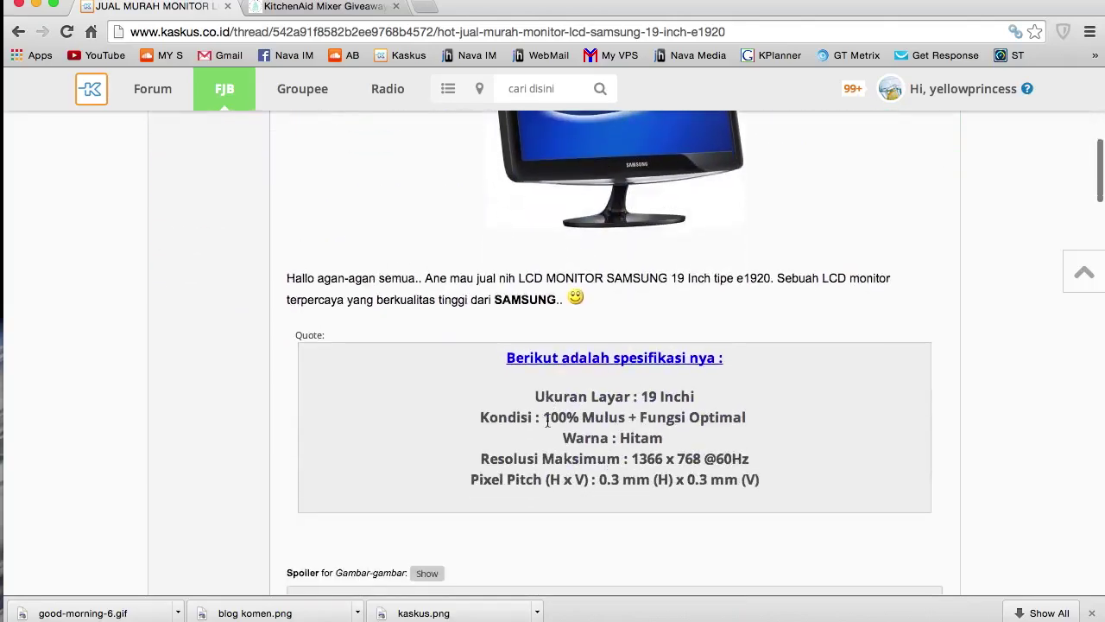
- Open the monitor listing's first post for editing and look over its title, condition, price, location and body fields
scroll(547, 426, down, 9)
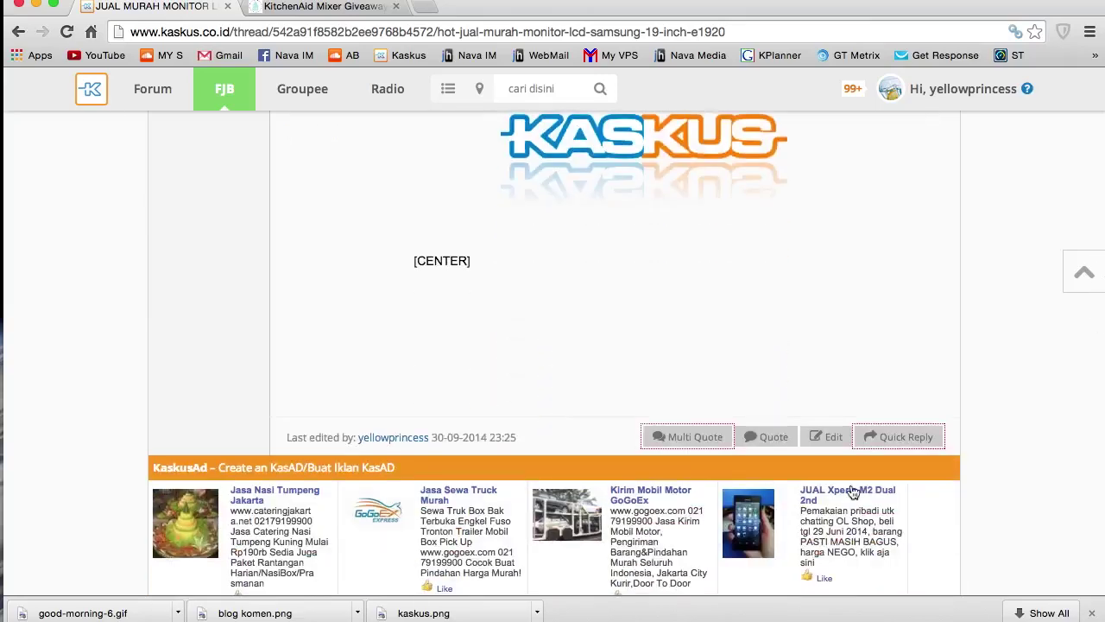
click(833, 438)
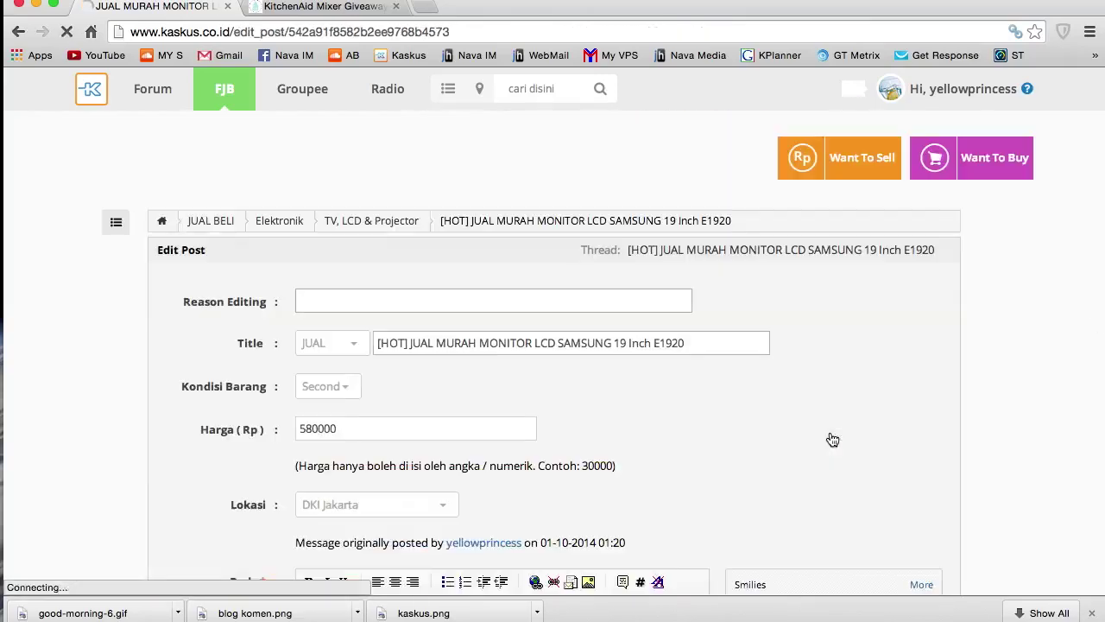
scroll(749, 488, down, 1)
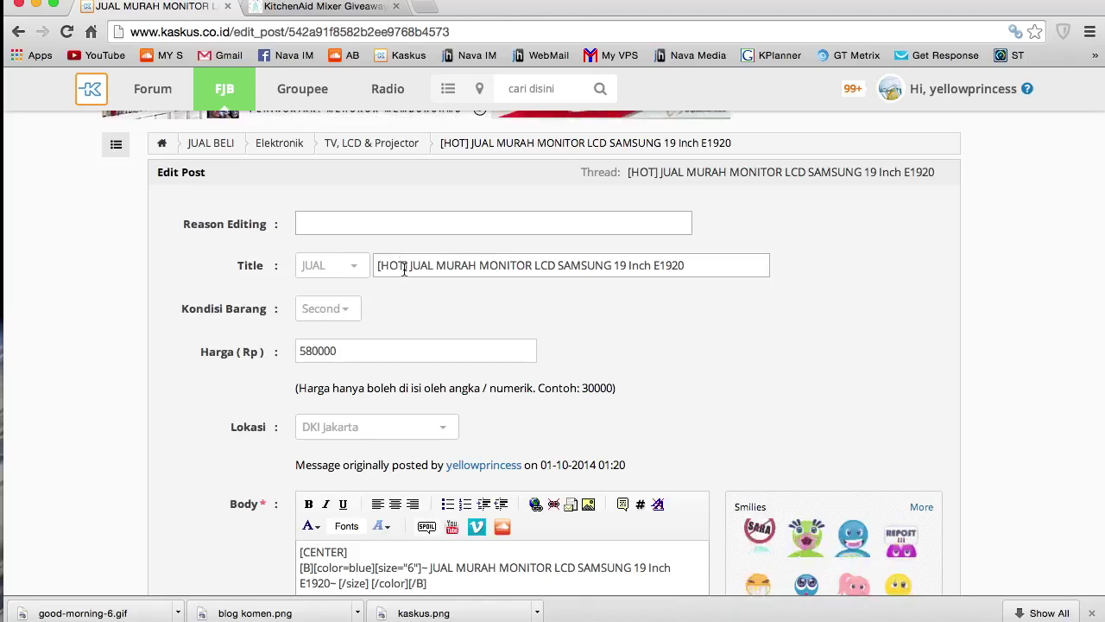
scroll(395, 273, down, 2)
scroll(355, 239, up, 1)
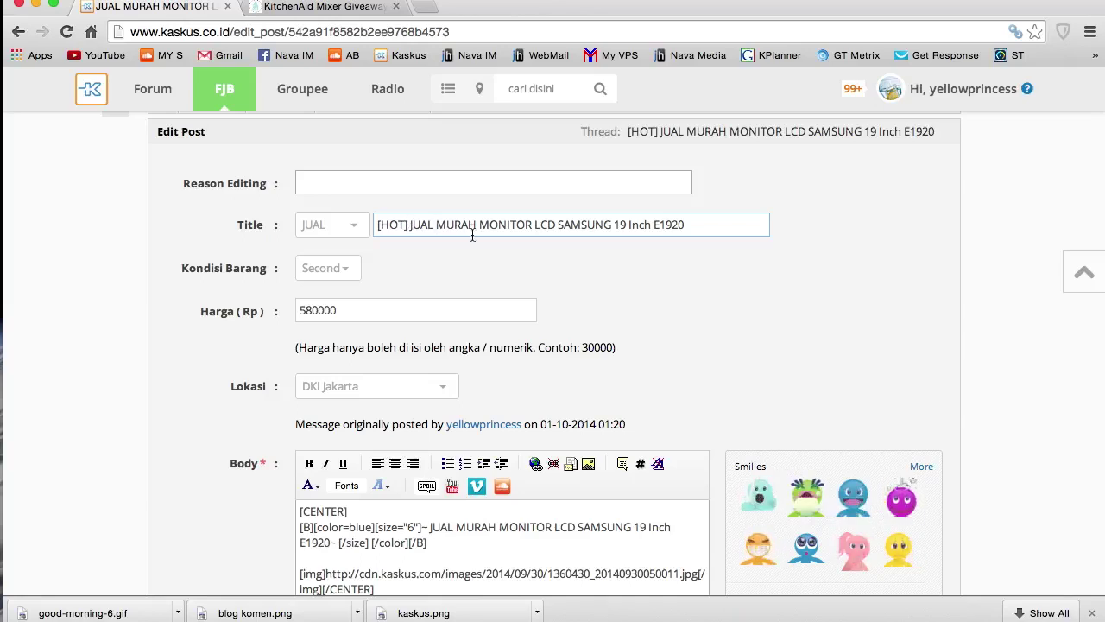
- Examine the wording of the listing title, highlighting "MURAH" and the product name "LCD SAMSUNG 19 Inch E1920"
click(410, 227)
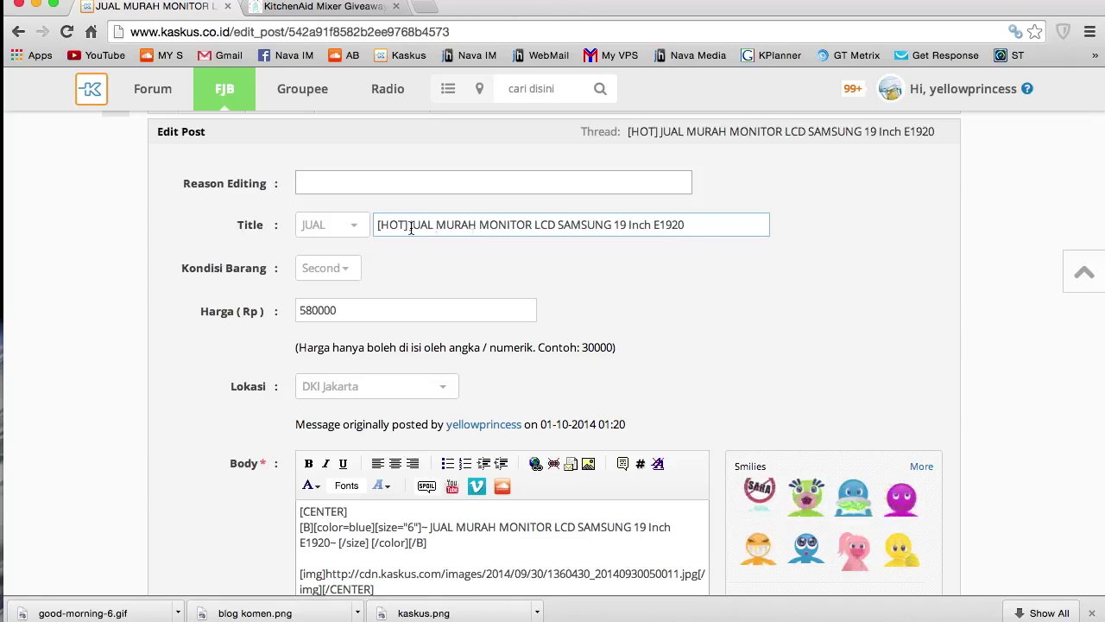
drag(436, 227, 479, 229)
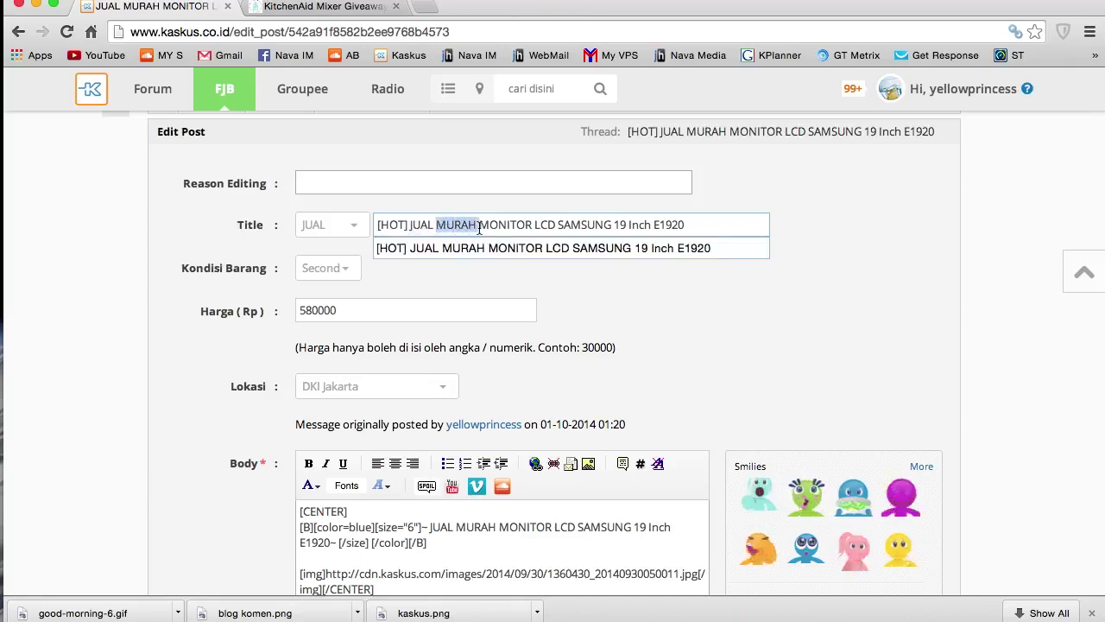
click(744, 343)
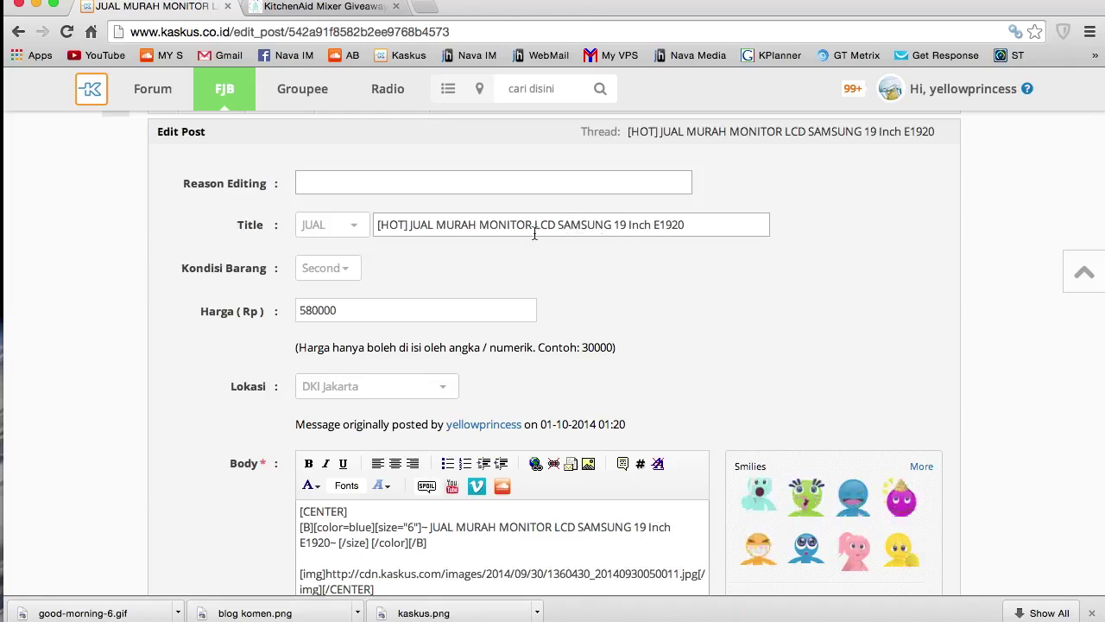
drag(535, 226, 691, 227)
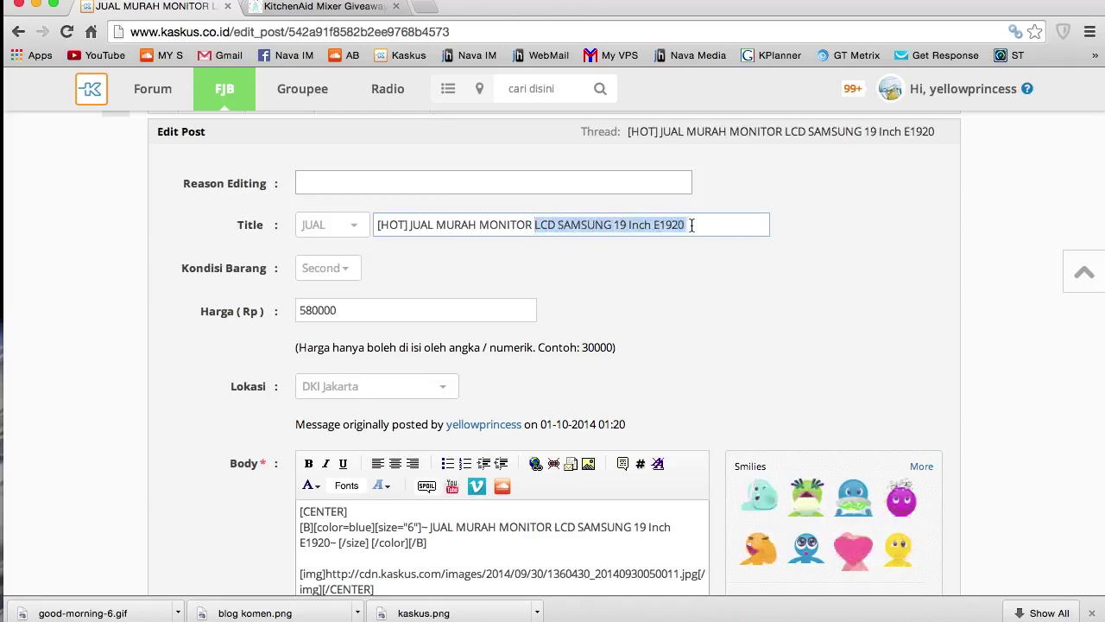
click(691, 226)
click(803, 208)
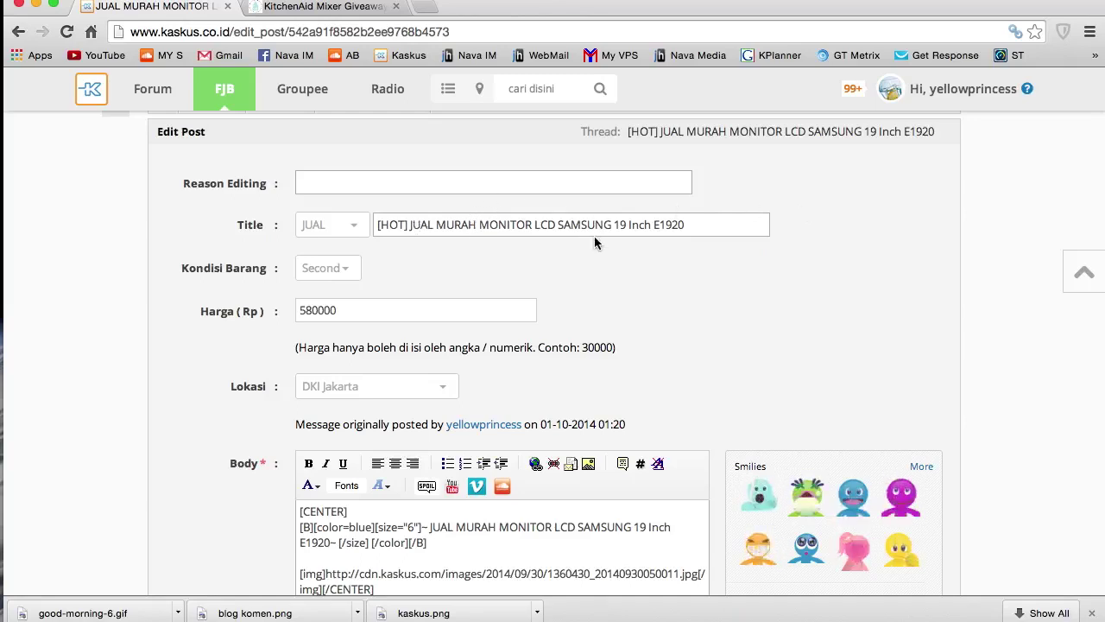
- Examine the listing's condition, price and location fields, and read through the formatting codes and specifications in its body text
scroll(594, 260, down, 2)
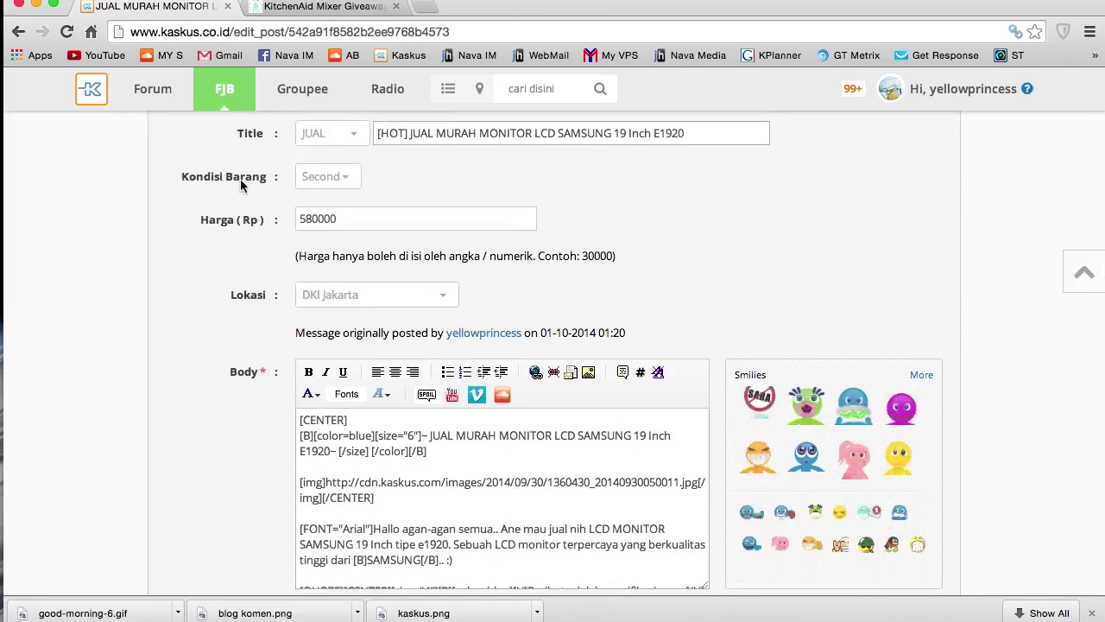
scroll(240, 180, up, 2)
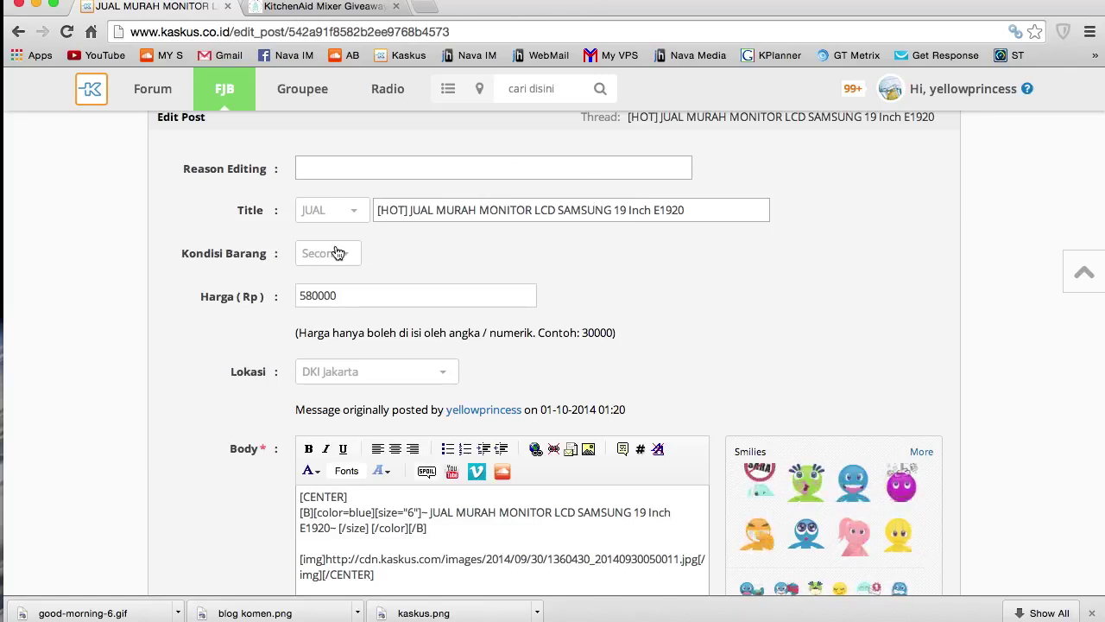
click(382, 294)
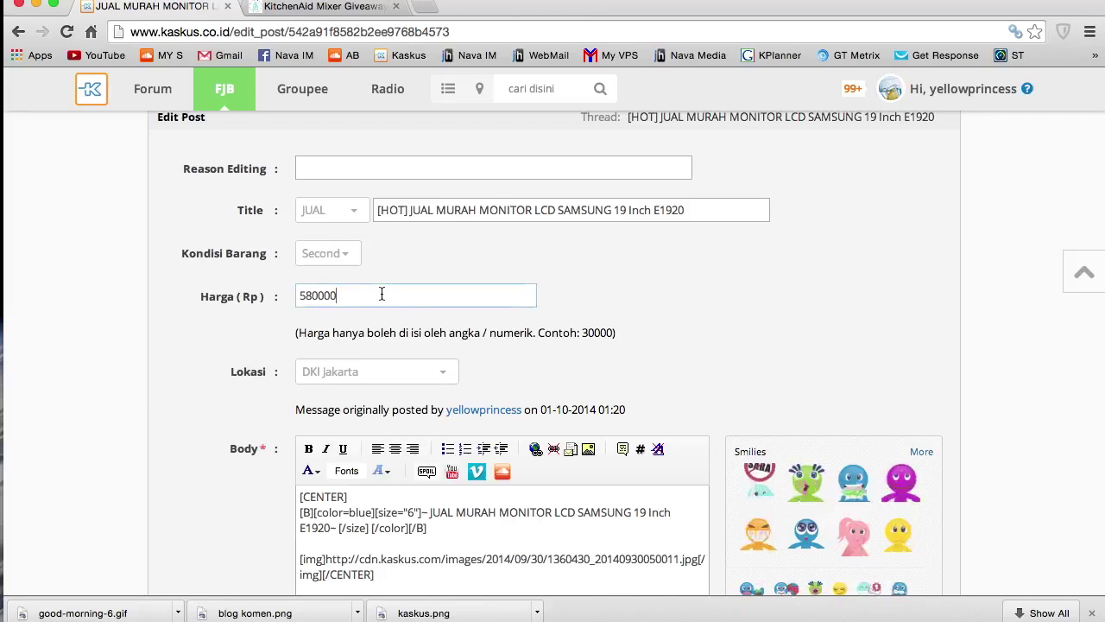
scroll(382, 293, down, 1)
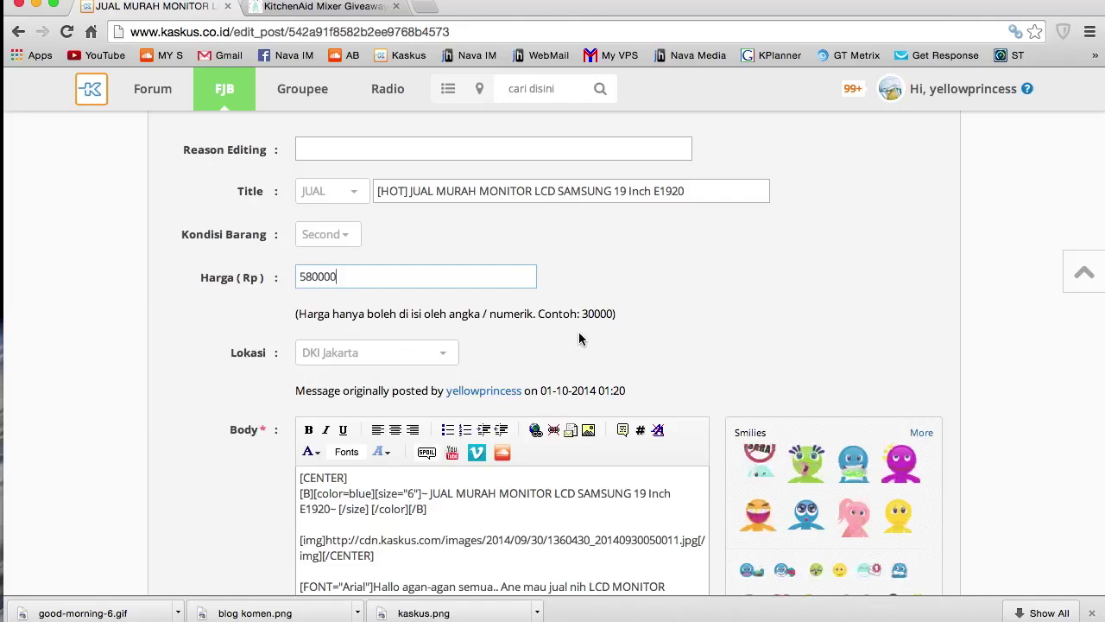
scroll(579, 331, down, 2)
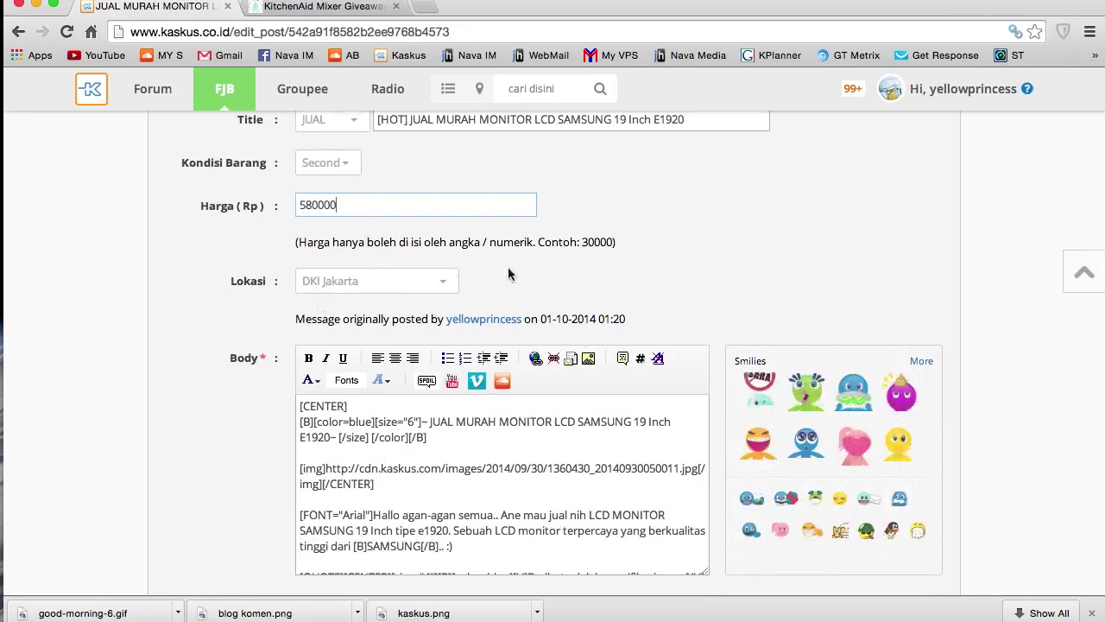
scroll(588, 314, down, 2)
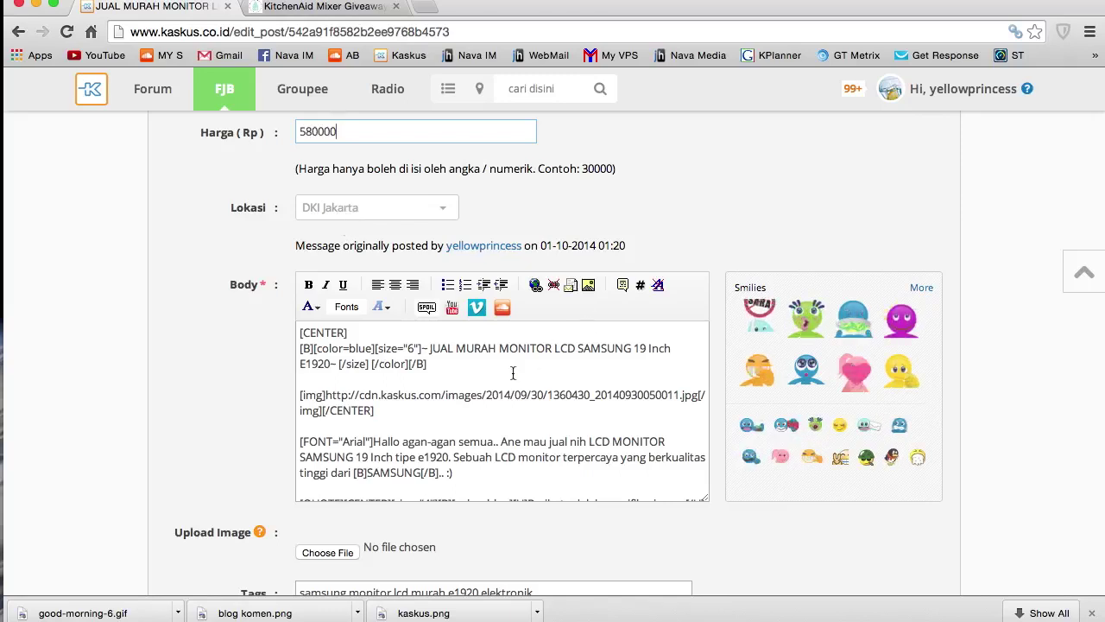
scroll(399, 399, down, 2)
scroll(399, 399, up, 1)
scroll(399, 400, down, 10)
scroll(399, 400, up, 8)
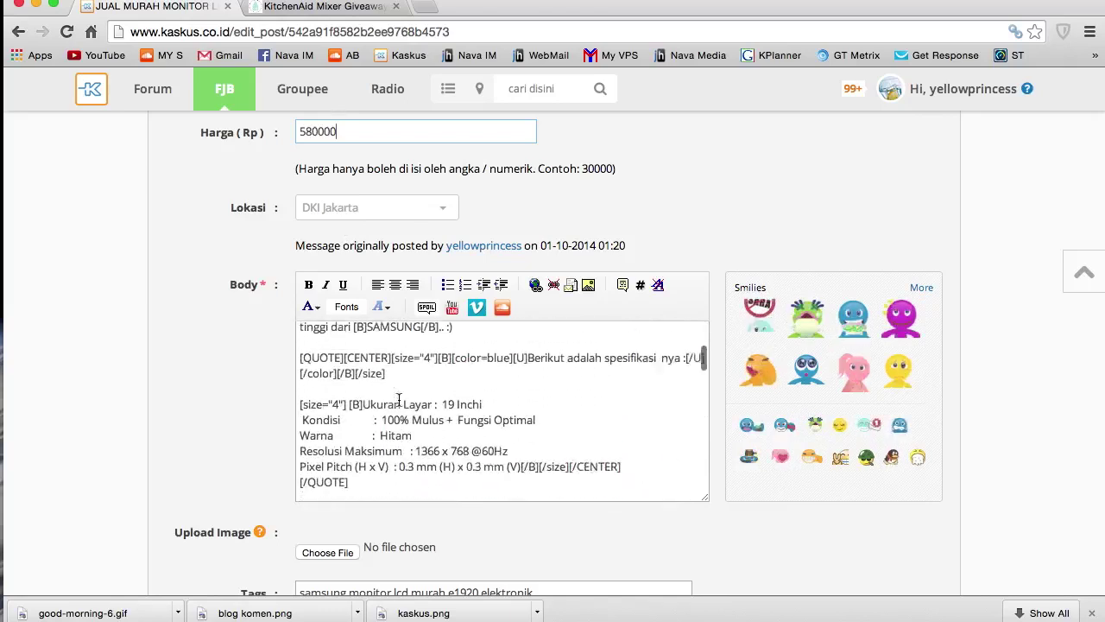
scroll(399, 400, up, 2)
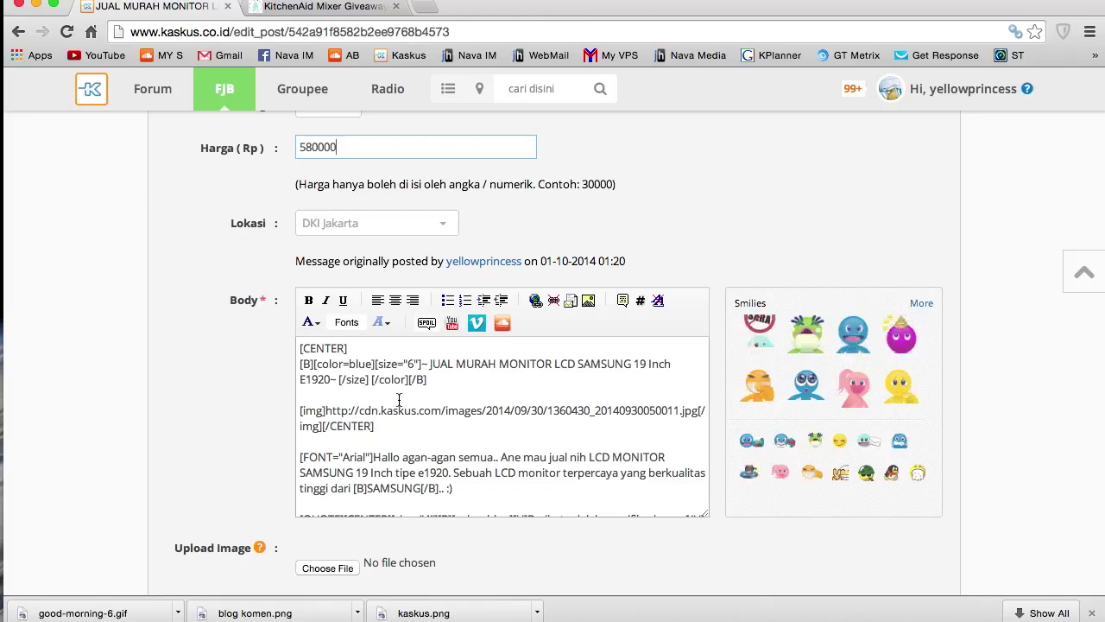
- Delete the opening CENTER tag and the blue heading line from the start of the listing body, leaving blank space above the image
drag(444, 390, 292, 342)
key(BackSpace)
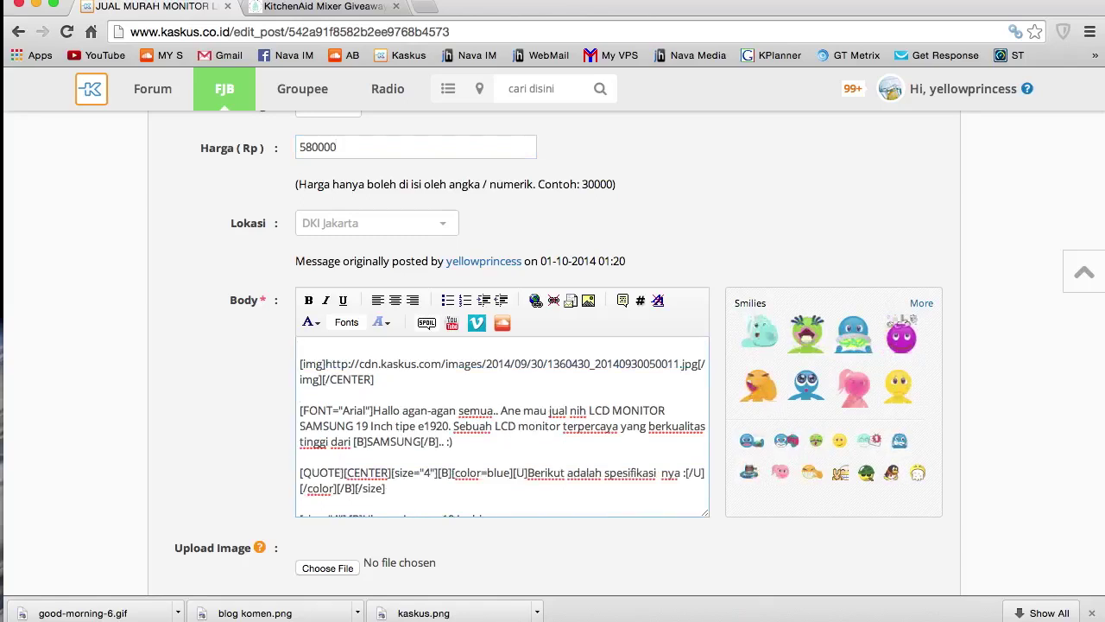
key(Return)
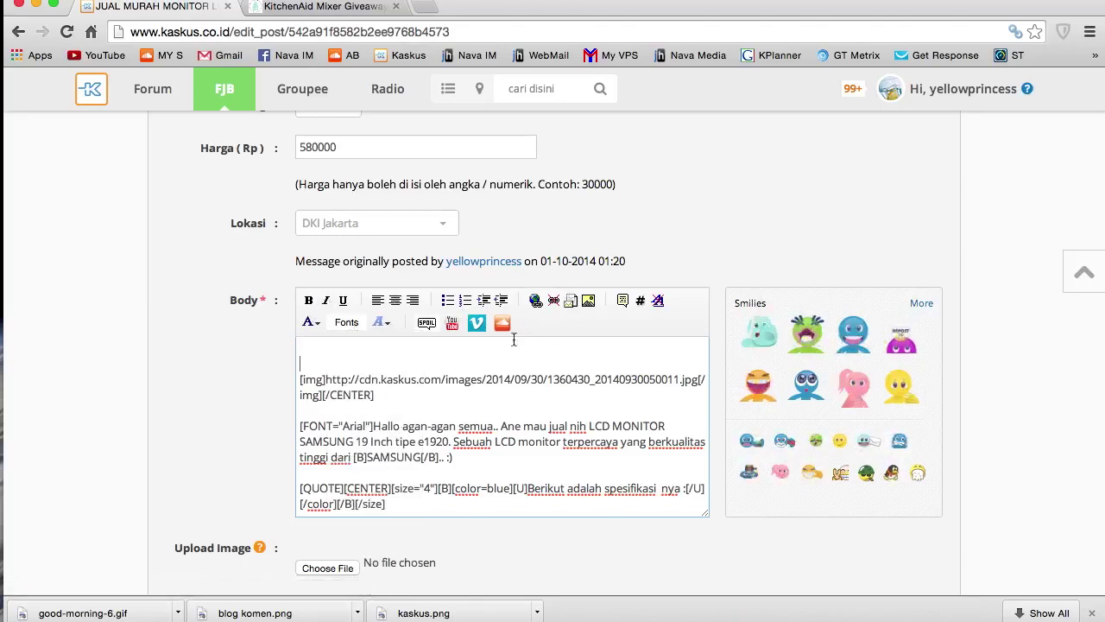
- Add the word "contoh" on its own line above the image code in the body and make it bold
mouse_move(387, 335)
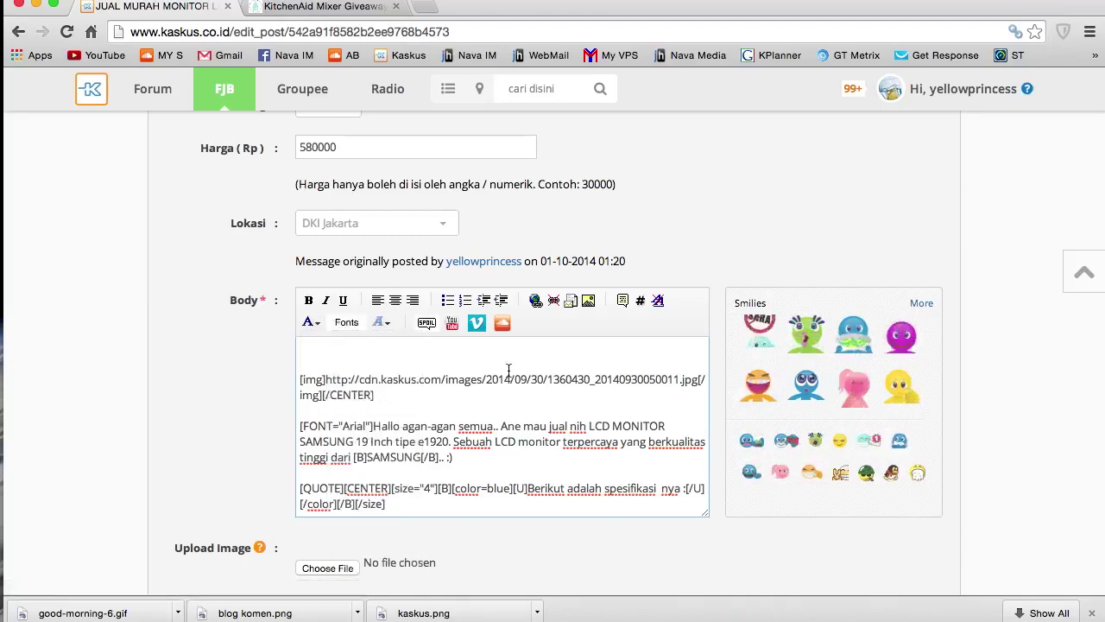
key(Return)
key(Up)
text(con)
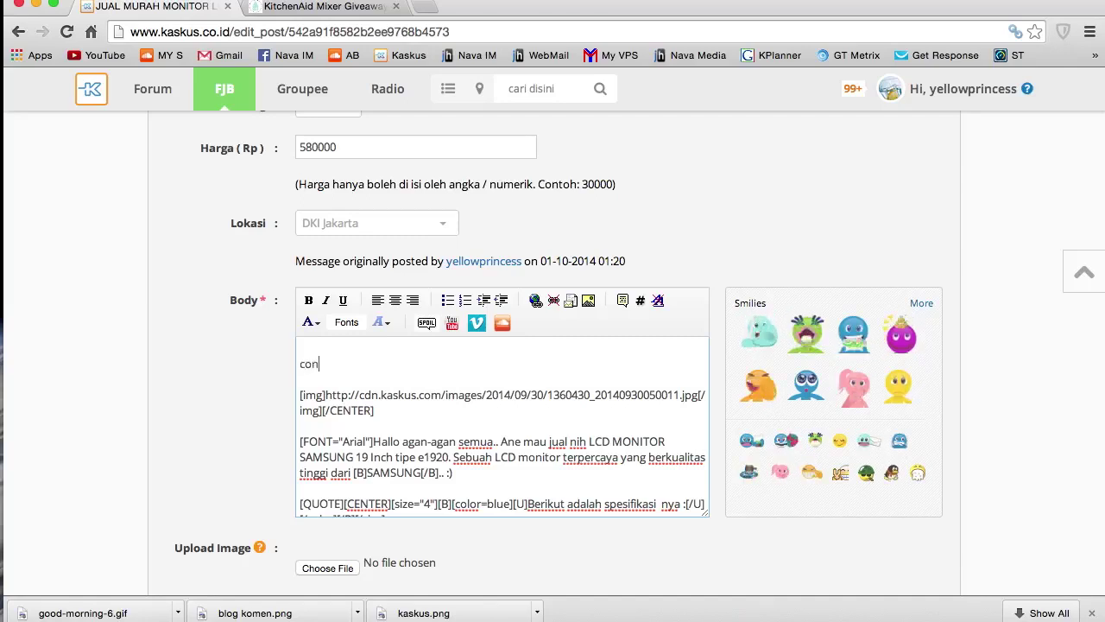
text(toh)
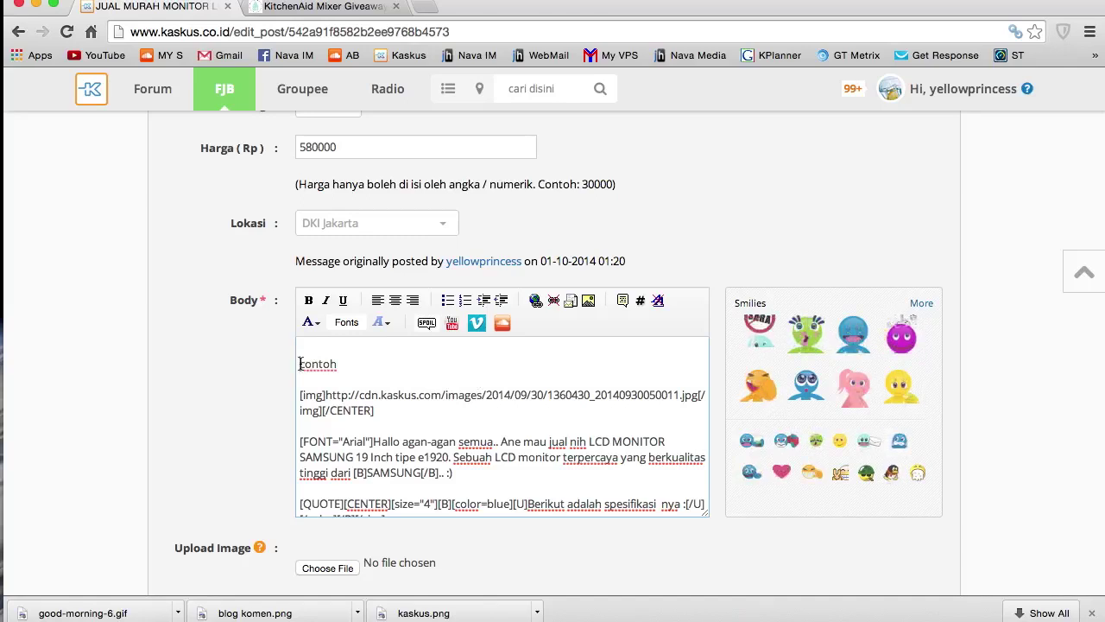
drag(301, 364, 341, 368)
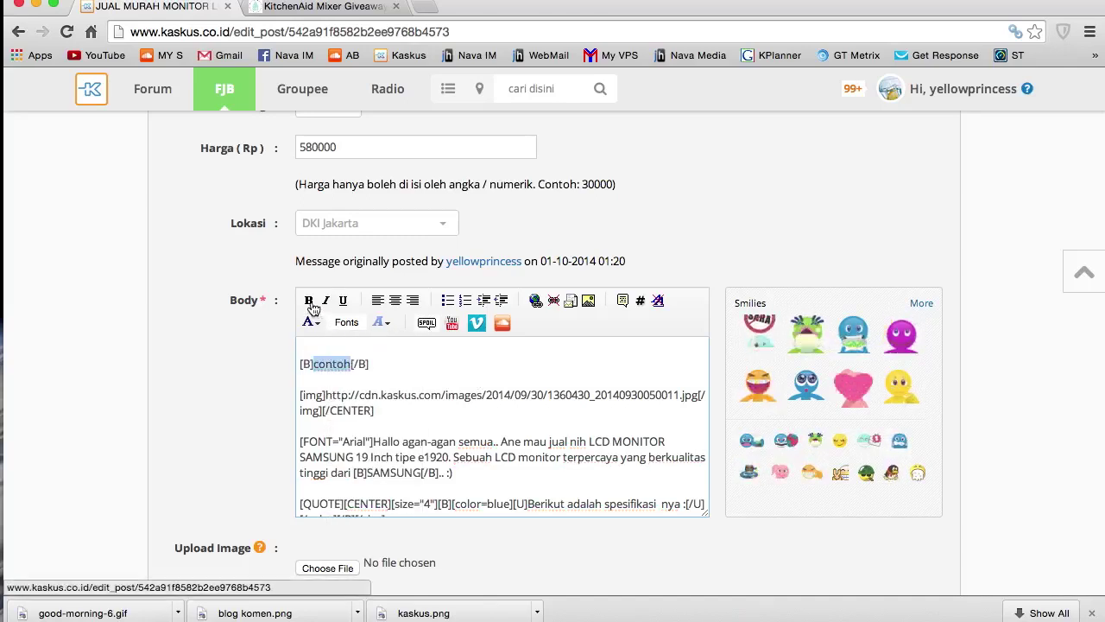
- Preview the edited post and look over how the bold "contoh" line and the rest of the listing are rendered
scroll(432, 448, down, 5)
scroll(433, 448, up, 2)
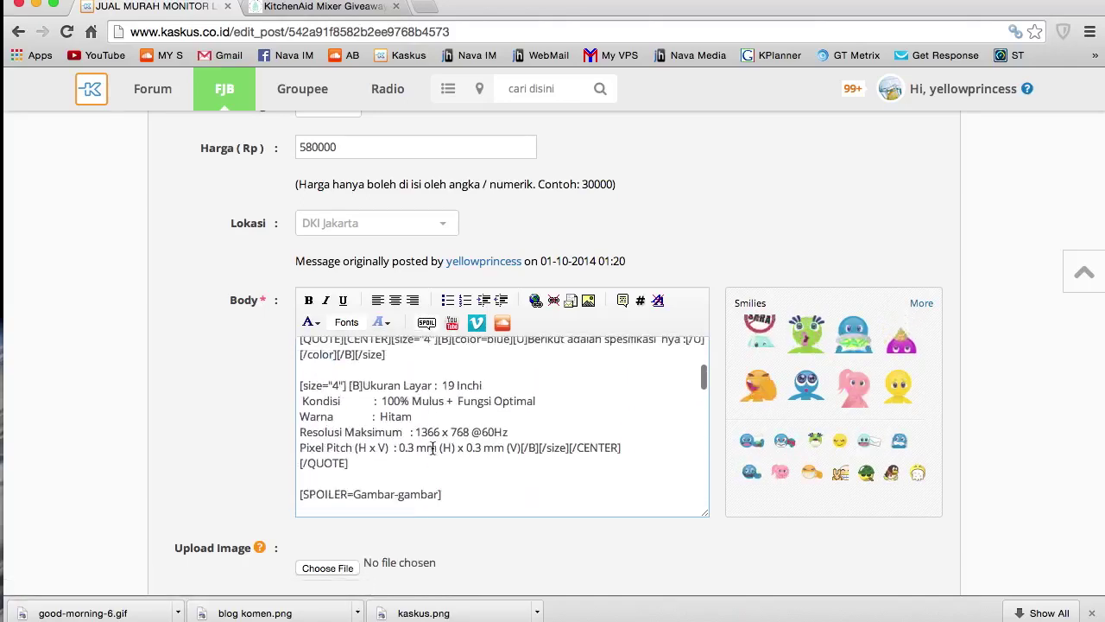
scroll(526, 517, down, 5)
click(453, 437)
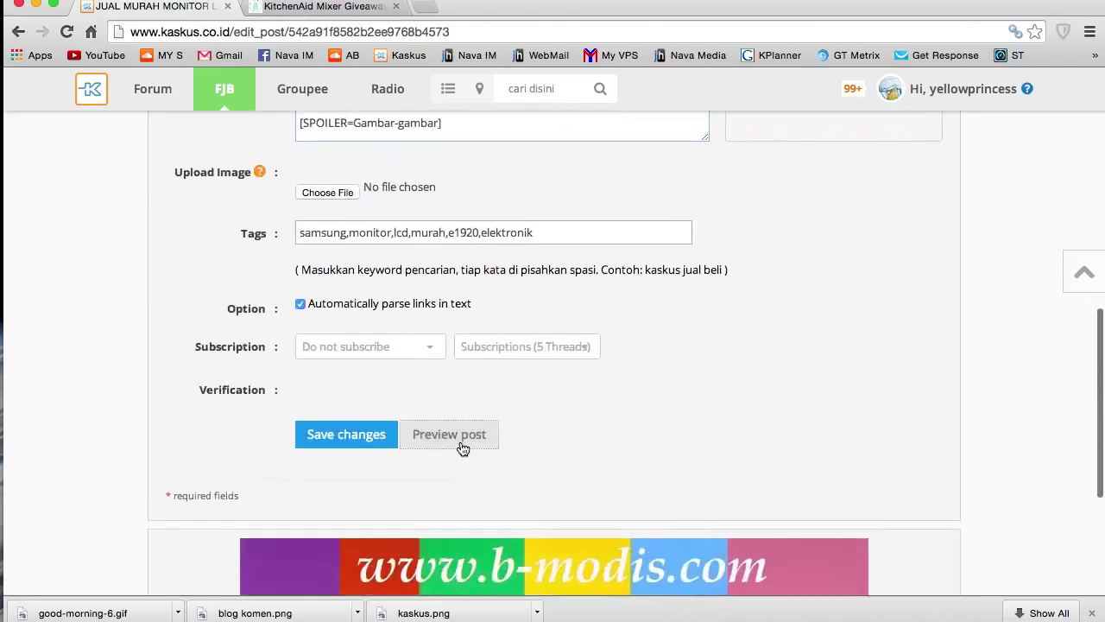
scroll(424, 520, down, 2)
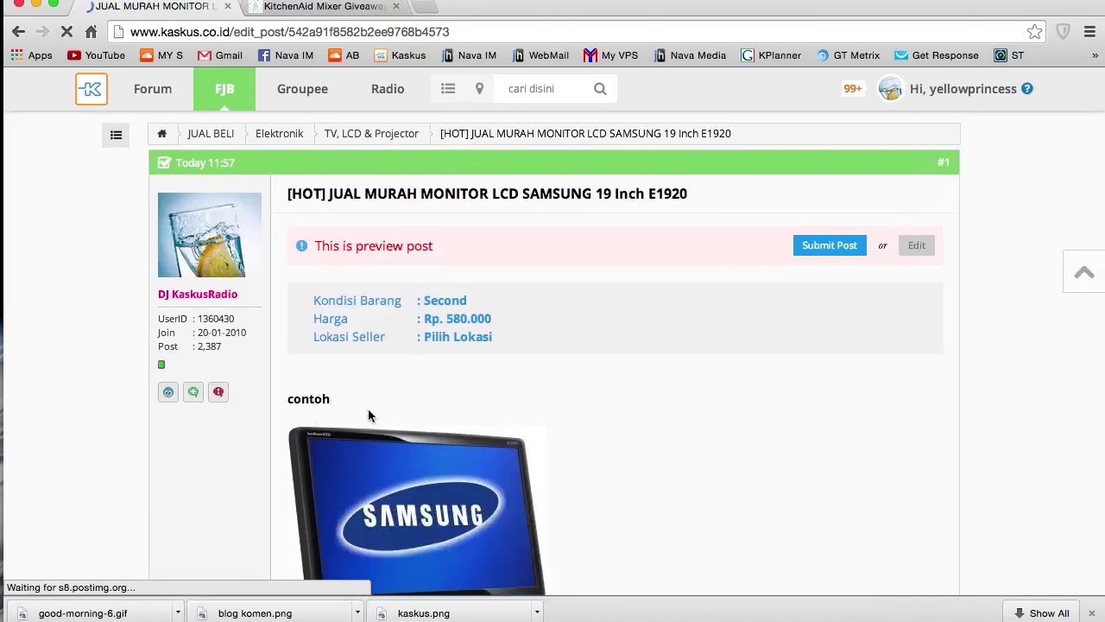
scroll(443, 466, down, 10)
scroll(444, 464, down, 10)
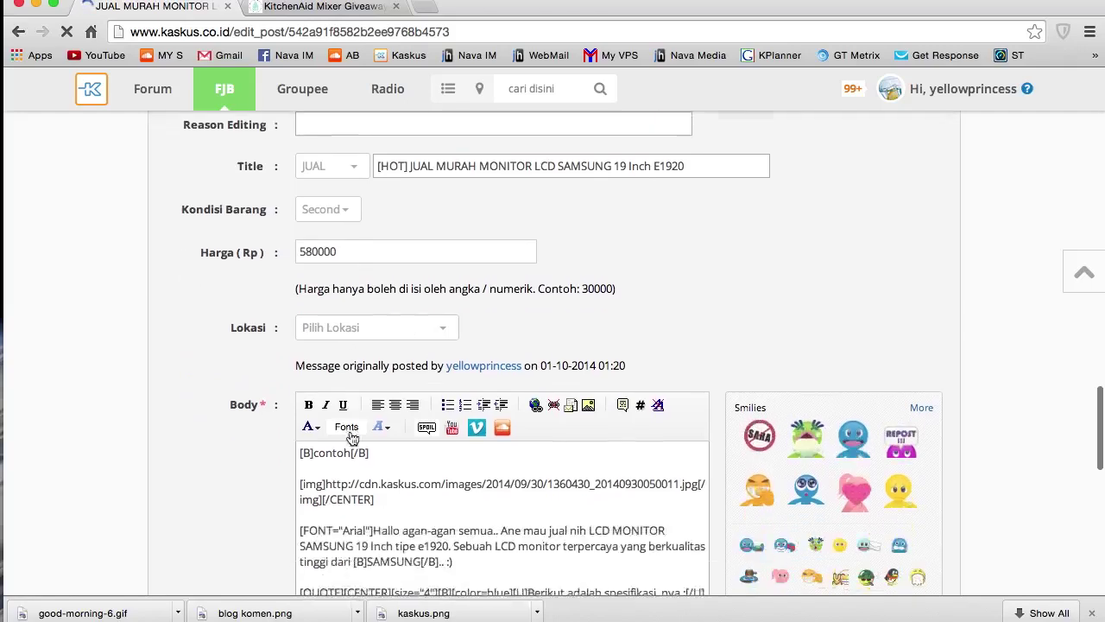
scroll(354, 432, down, 2)
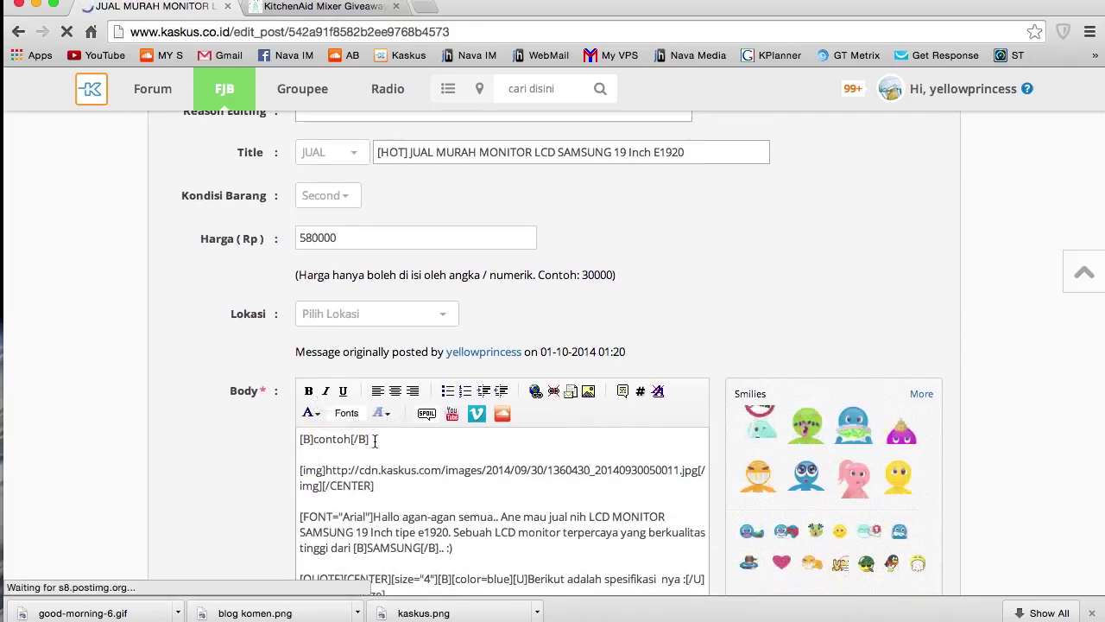
- Replace the bold "contoh" line in the body with the word "miring" and align it left
drag(374, 440, 297, 442)
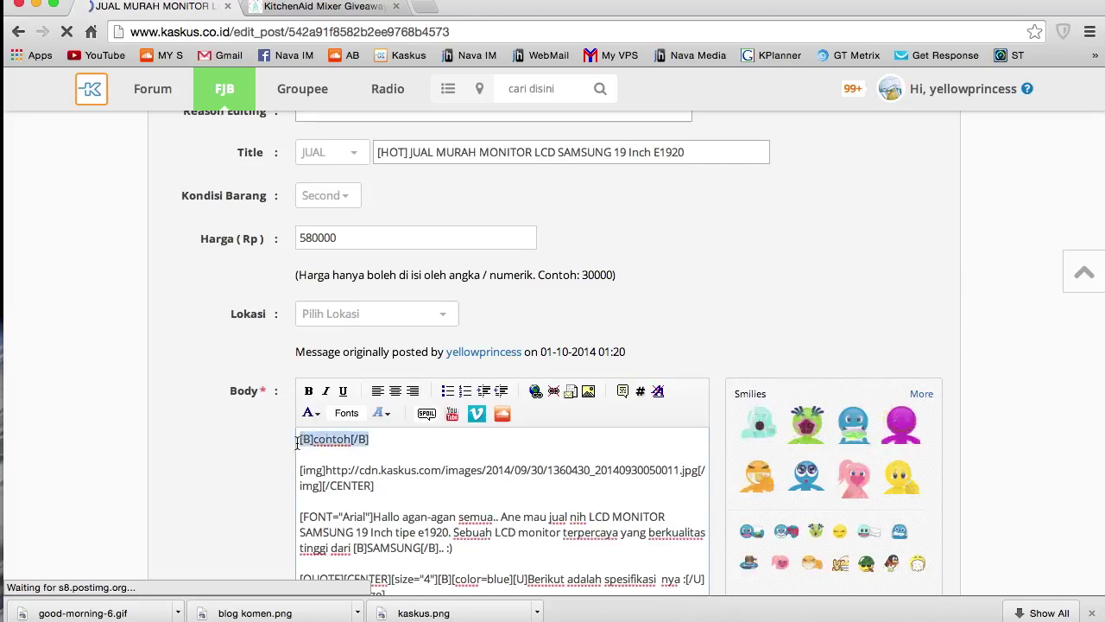
text(o)
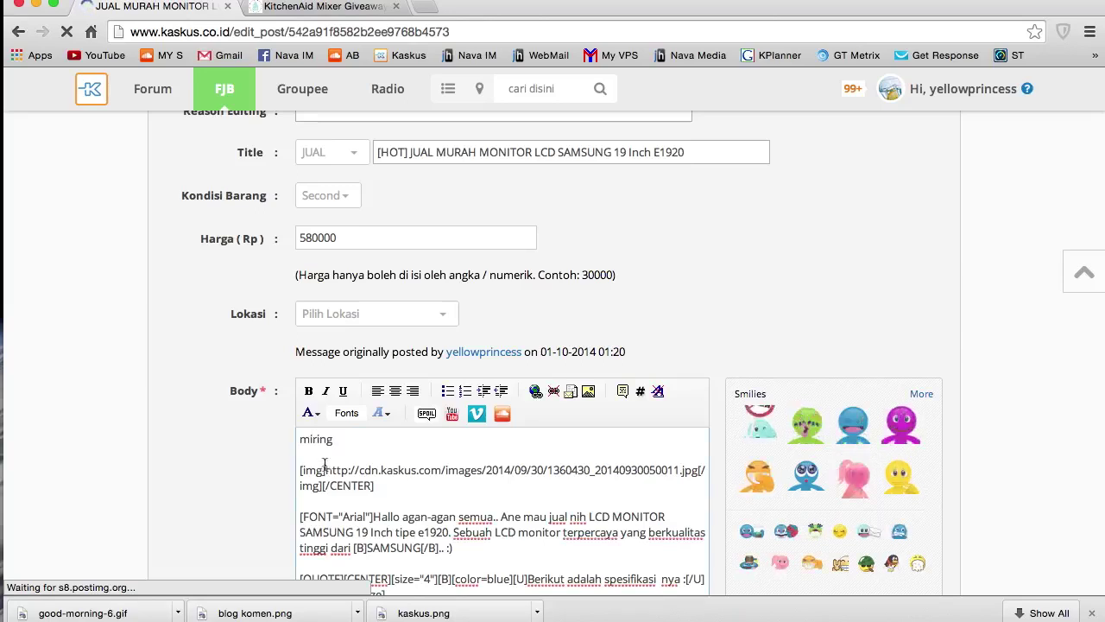
drag(301, 442, 337, 442)
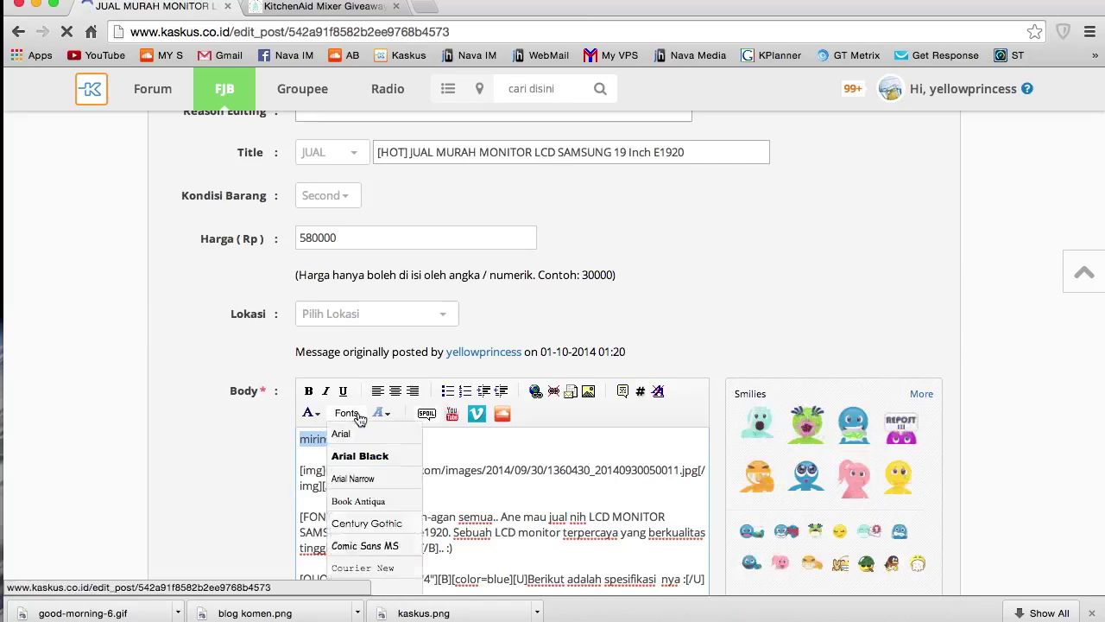
click(378, 393)
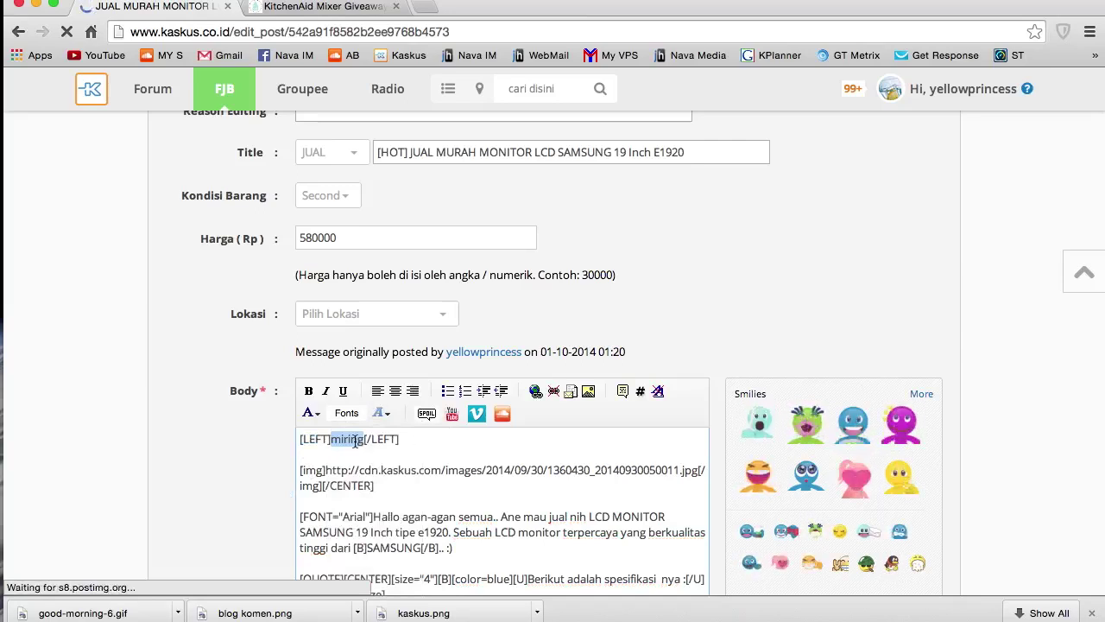
- Remove the LEFT tags around "miring" and centre the word instead
click(403, 441)
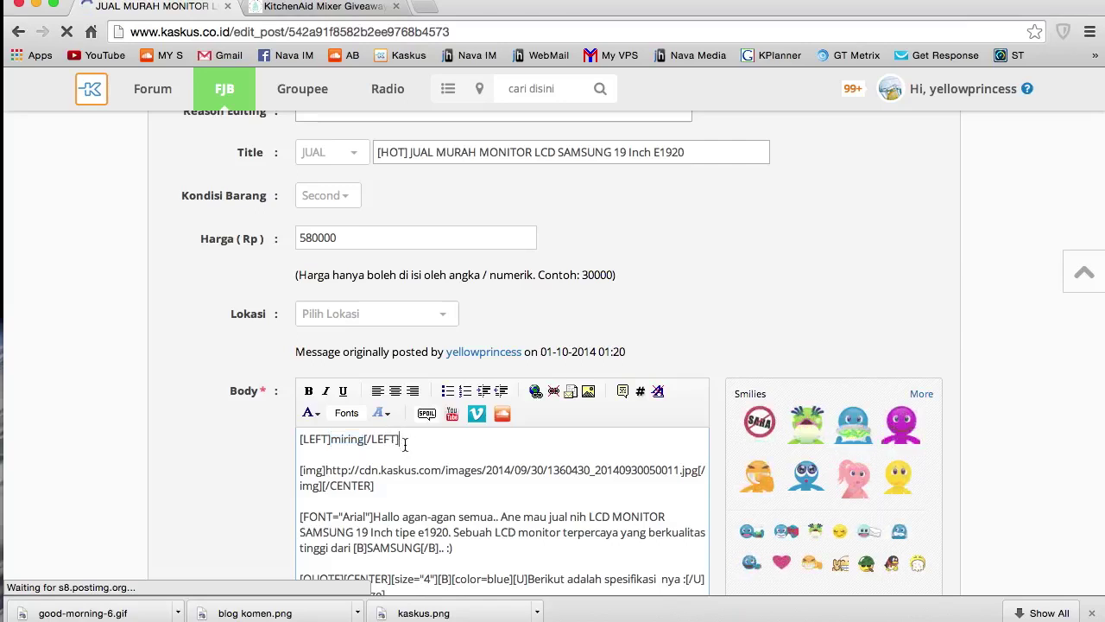
key(BackSpace)
key(BackSpace)
key(BackSpace)
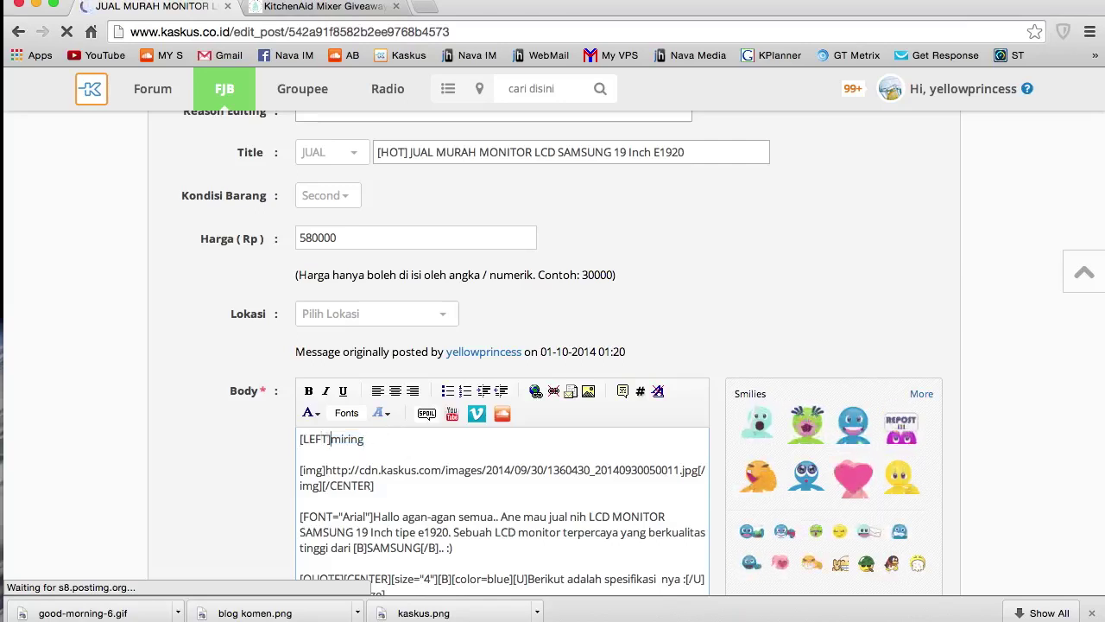
key(BackSpace)
key(BackSpace)
key(BackSpace)
key(BackSpace)
key(BackSpace)
key(BackSpace)
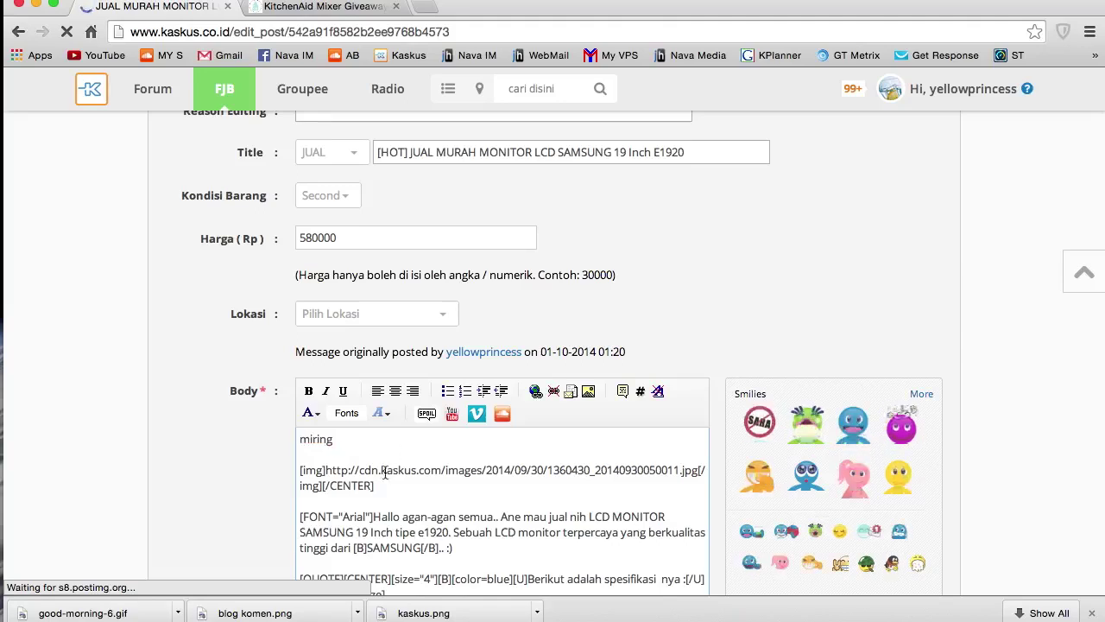
drag(341, 443, 290, 442)
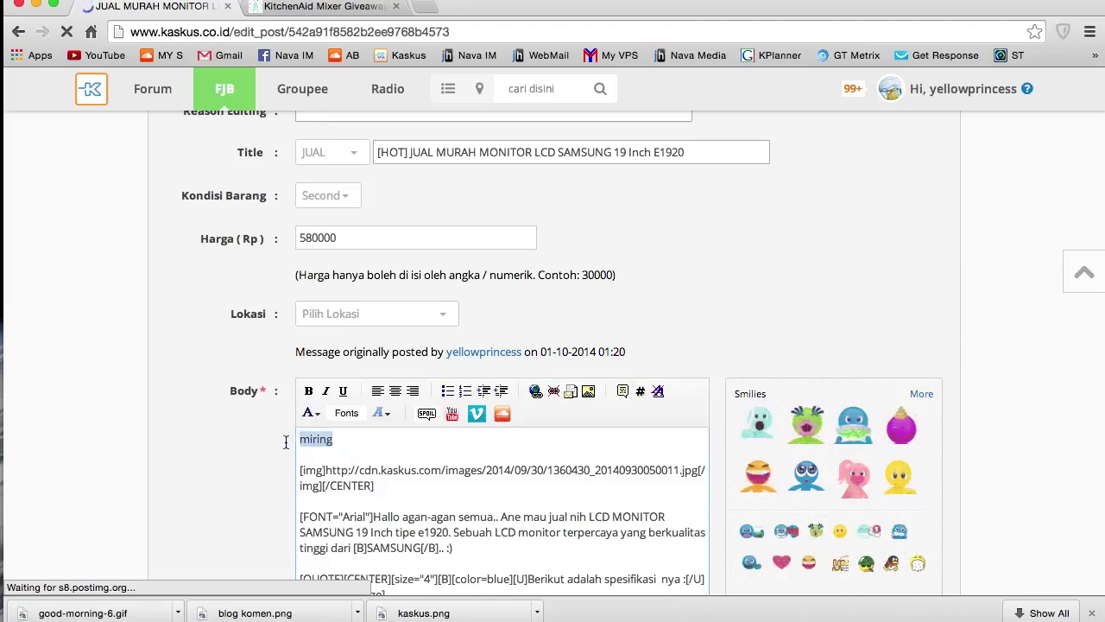
click(397, 393)
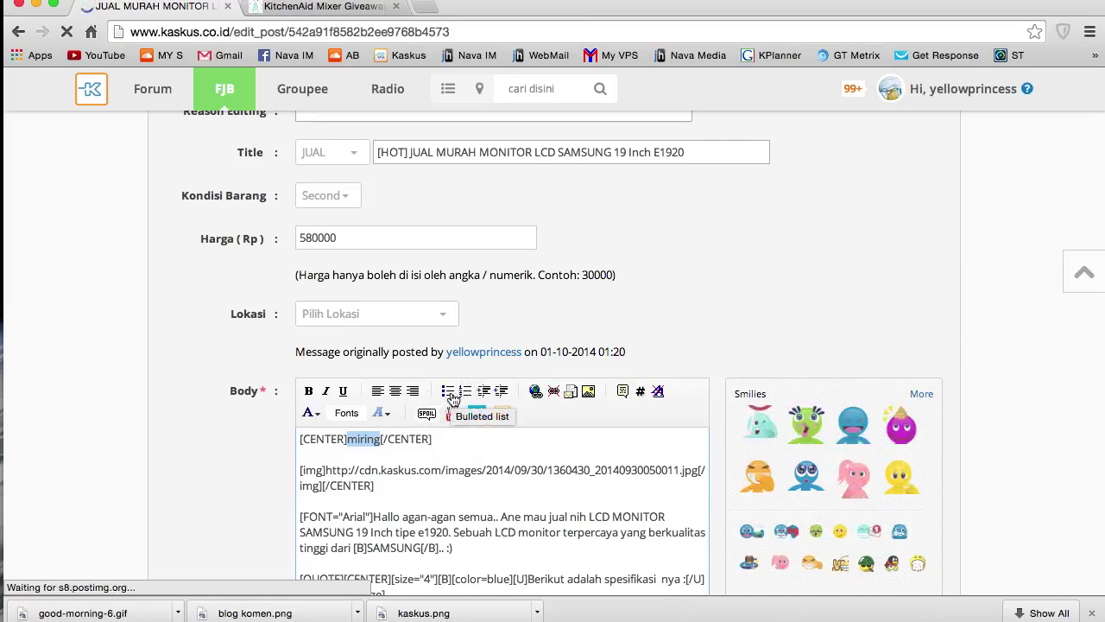
- Insert three numbered lines, "1.", "2." and "3.", between the centred "miring" line and the image code
click(436, 438)
key(Return)
key(Return)
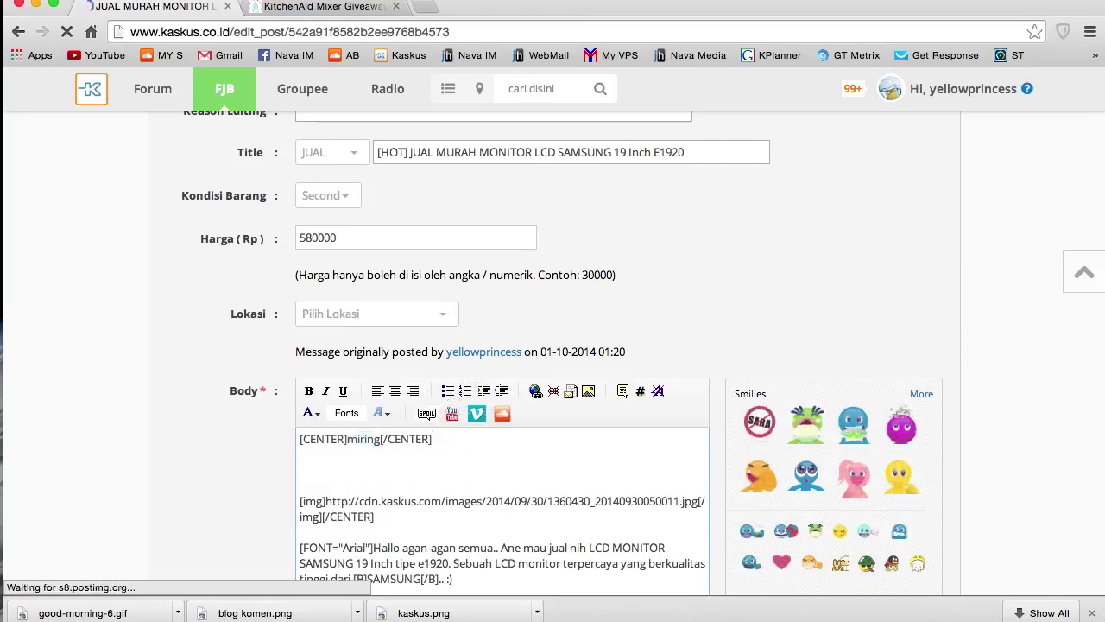
text(1.)
key(Return)
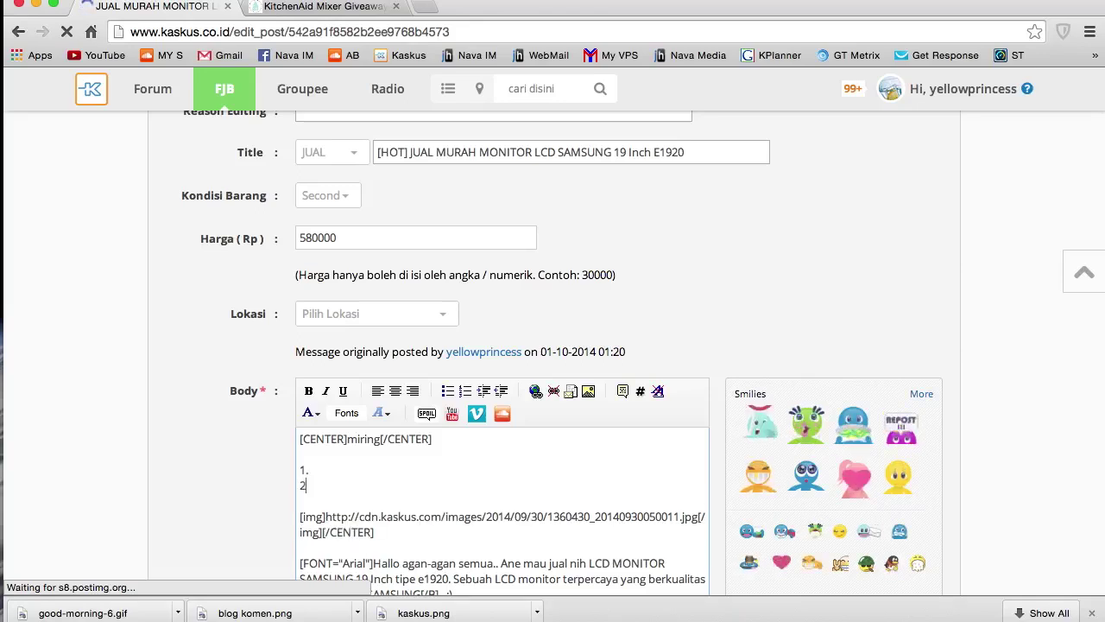
text(2.)
key(Return)
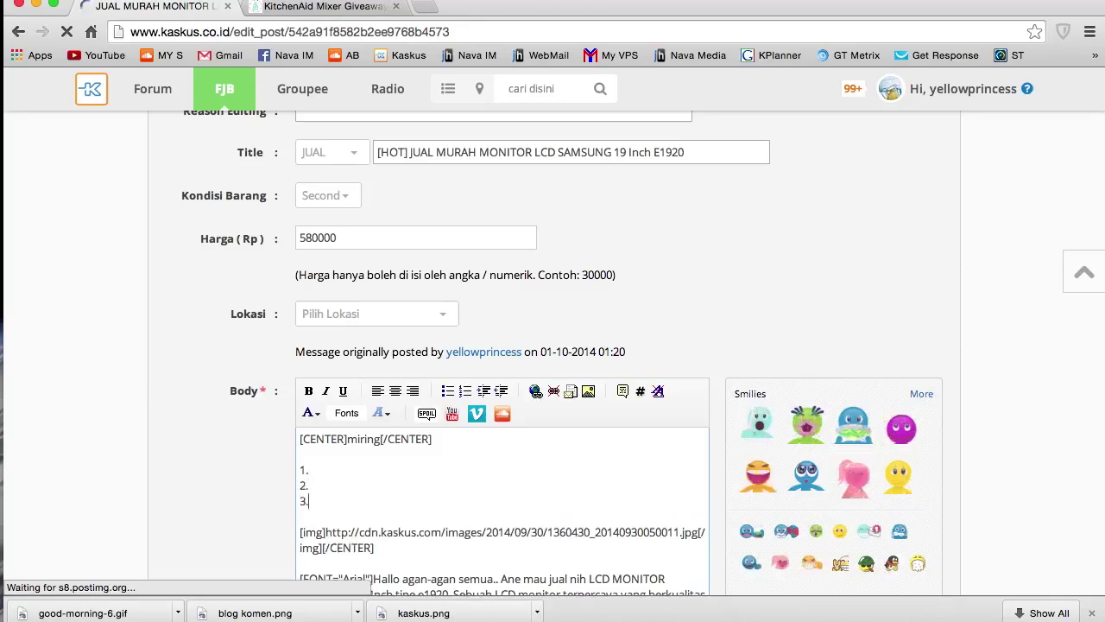
text(3.)
key(Return)
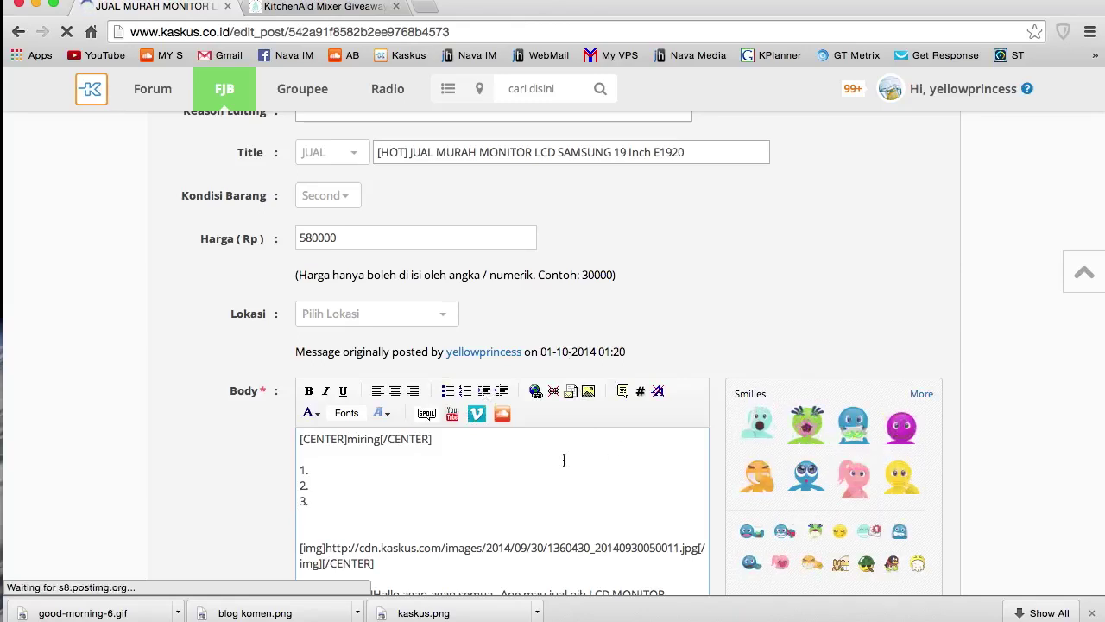
drag(310, 504, 291, 471)
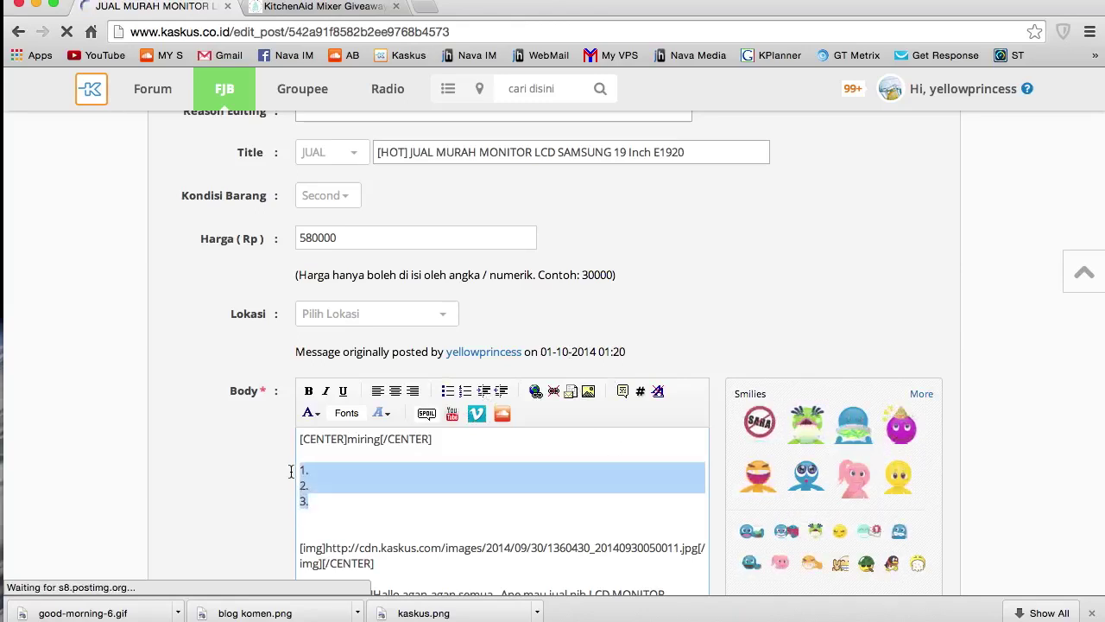
key(BackSpace)
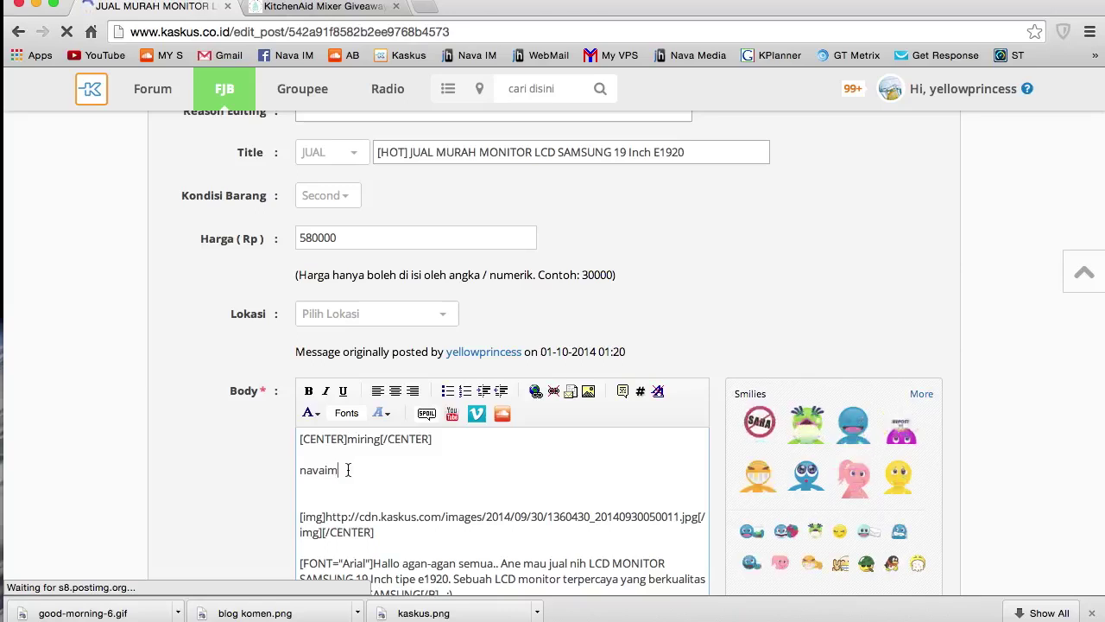
drag(348, 470, 299, 466)
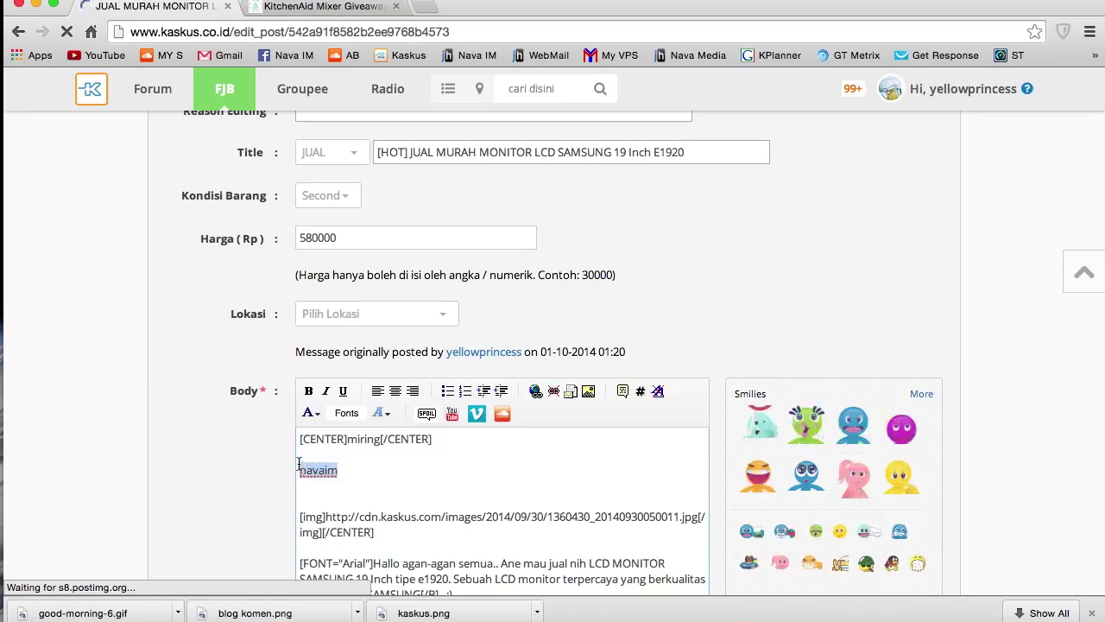
click(535, 391)
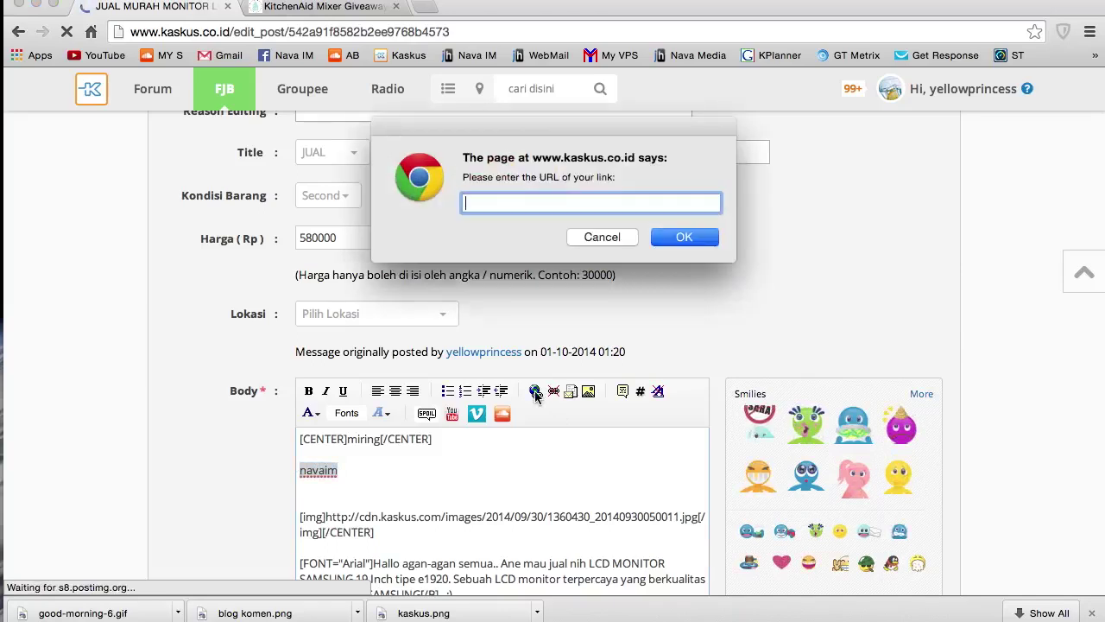
text(www.navaimtutorial.com)
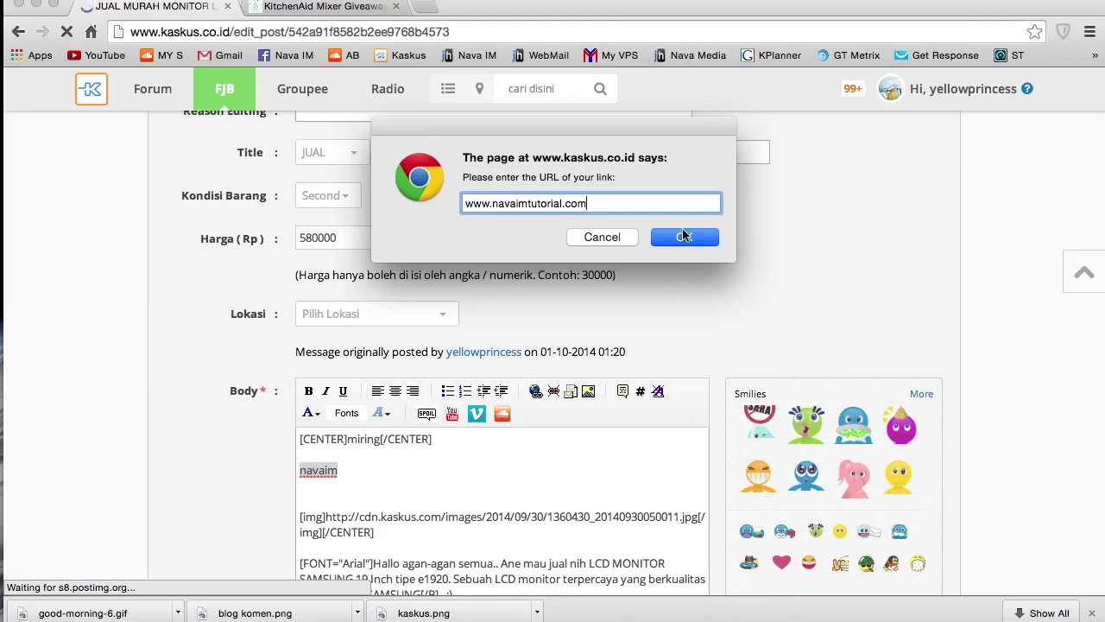
click(684, 236)
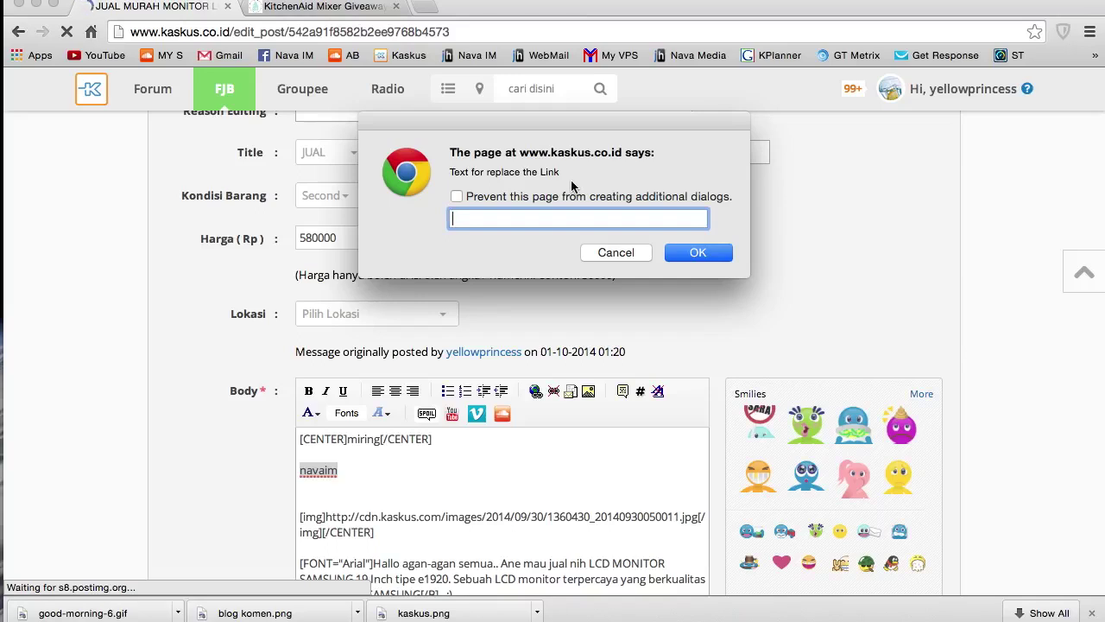
text(nava)
click(687, 254)
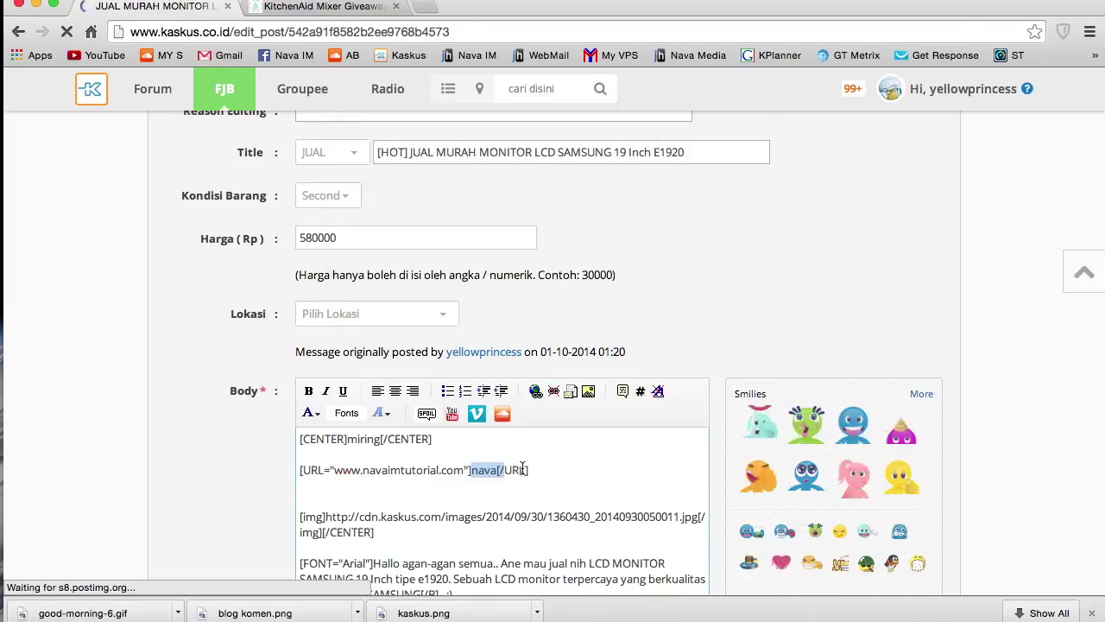
- Preview the edited post and check how the "nava" link is rendered
scroll(1039, 398, down, 5)
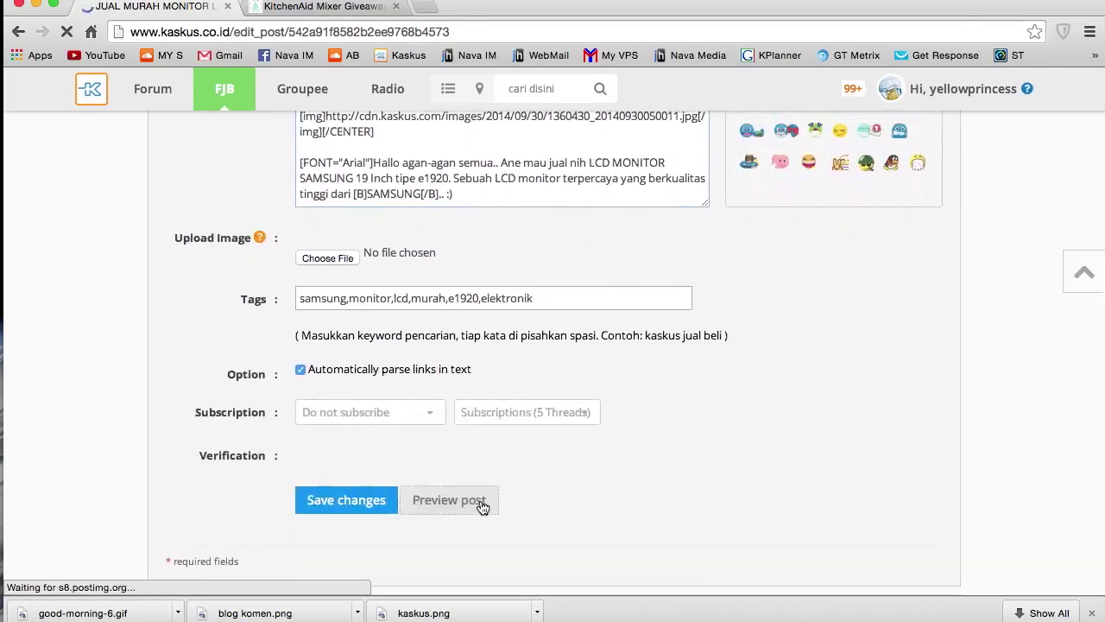
click(482, 506)
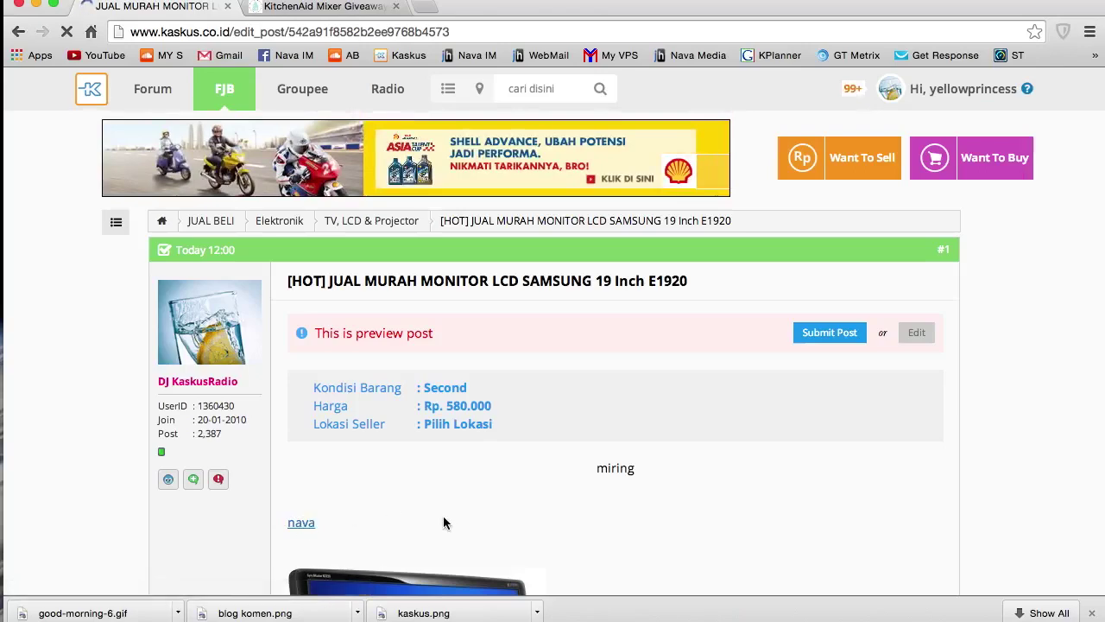
scroll(501, 504, down, 20)
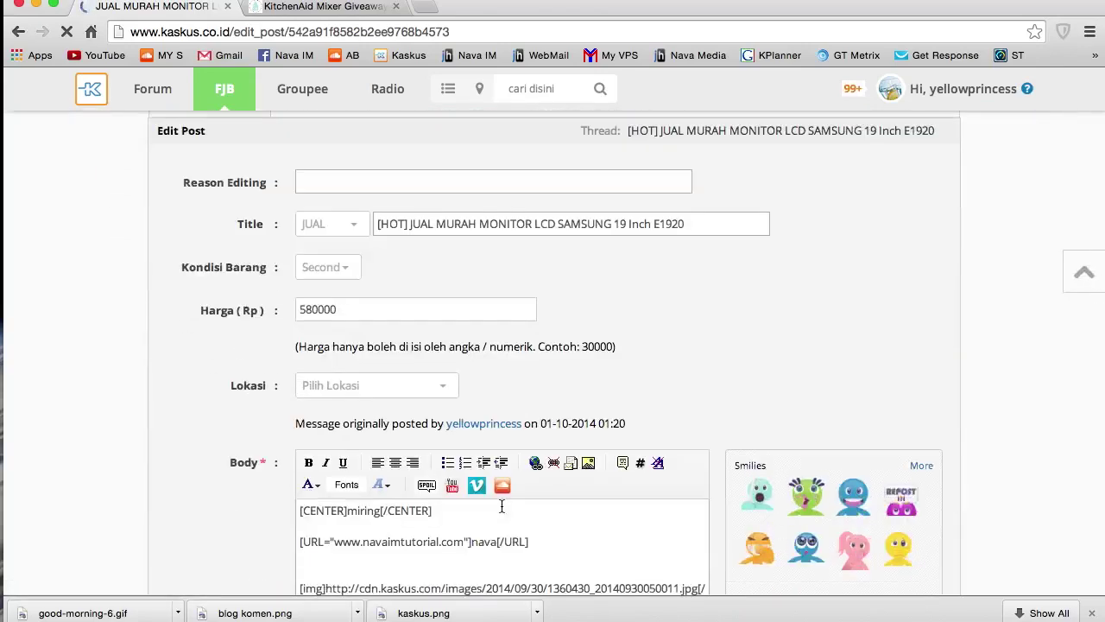
- Insert three blank lines between the "Hallo agan-agan semua" paragraph and the quoted specifications in the body
scroll(501, 507, down, 2)
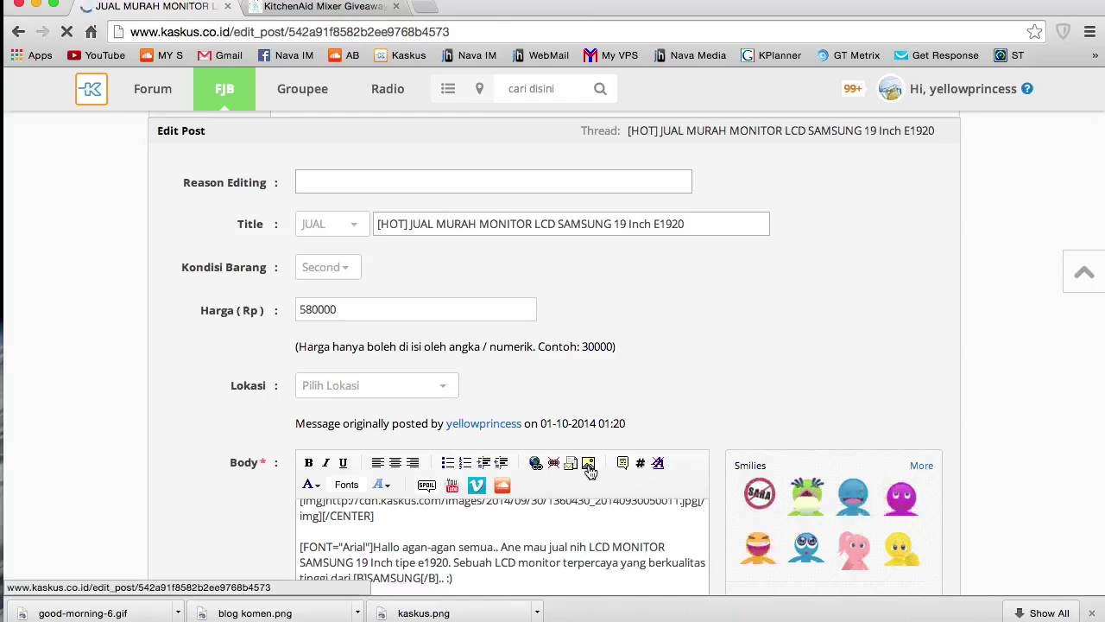
scroll(606, 446, down, 4)
scroll(569, 519, up, 9)
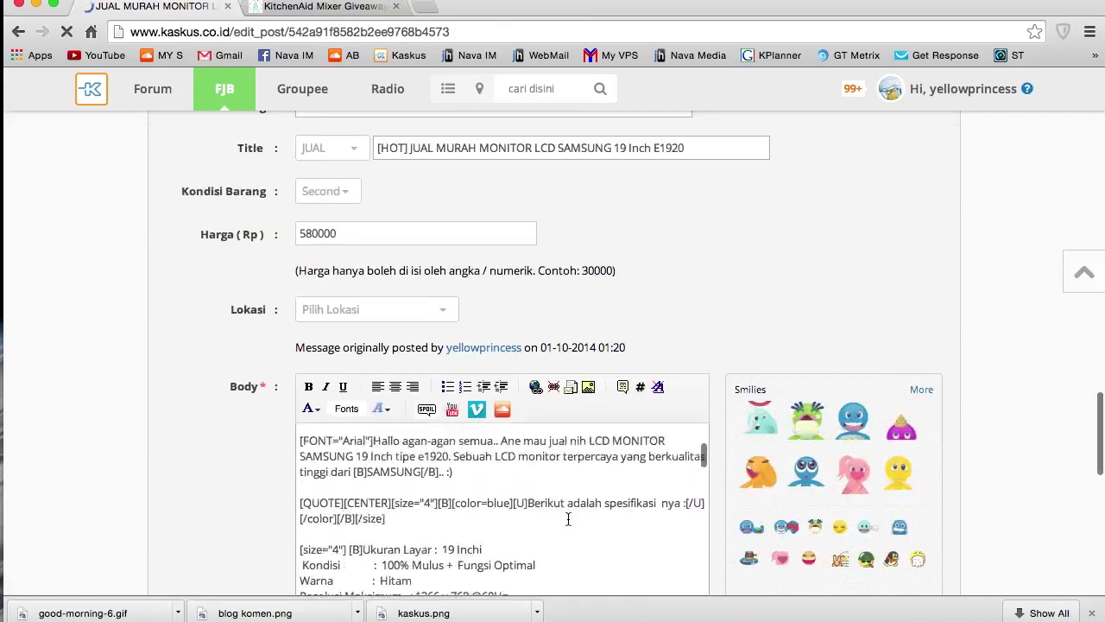
scroll(568, 519, down, 8)
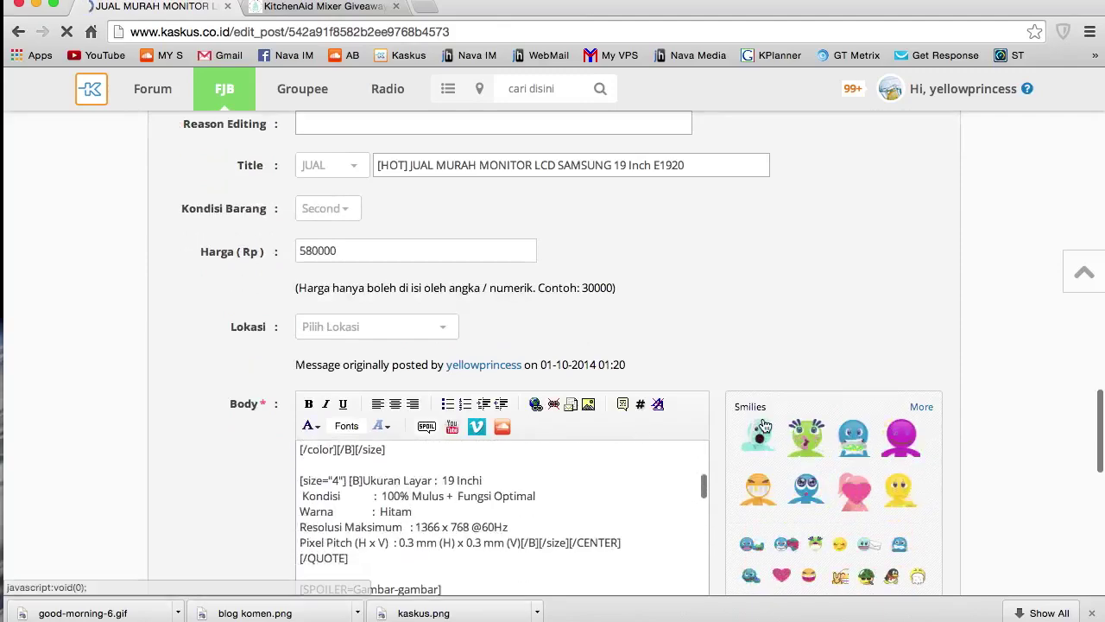
scroll(558, 348, up, 4)
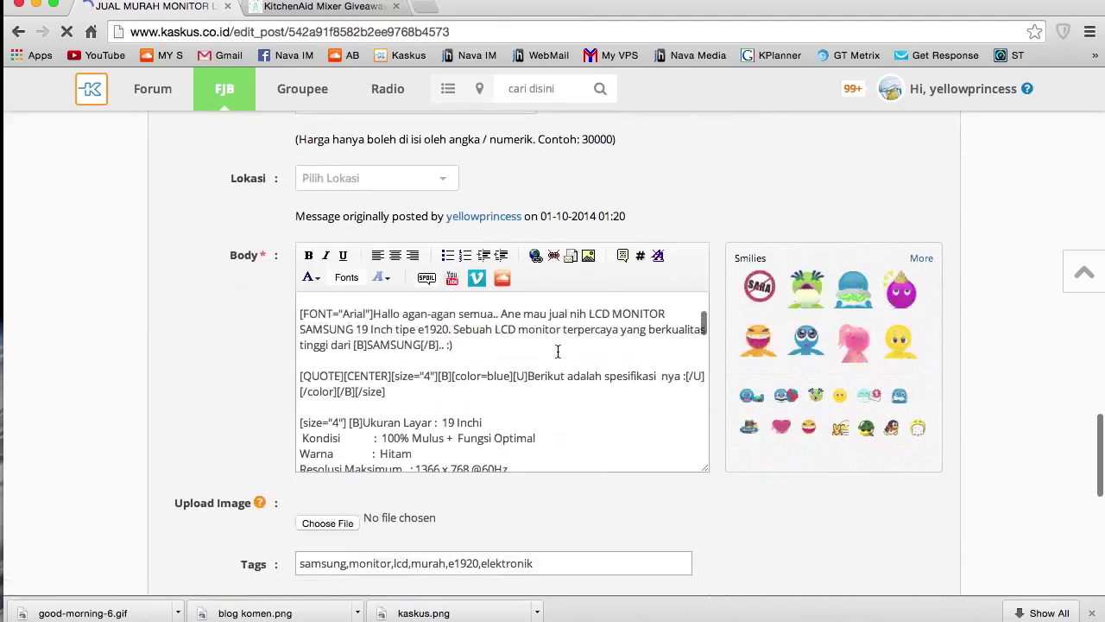
click(393, 362)
click(393, 363)
key(Return)
key(Return)
key(Return)
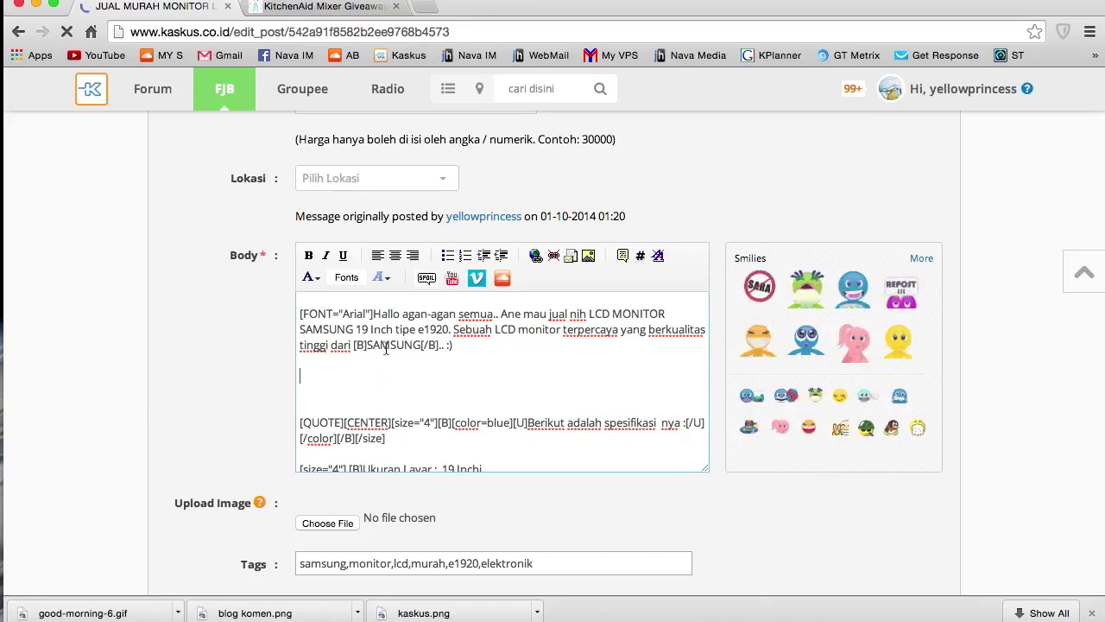
- Upload bing-yahoo-search-engine.jpg from the Pictures folder so its image code lands on the blank line above the quoted specifications
click(590, 257)
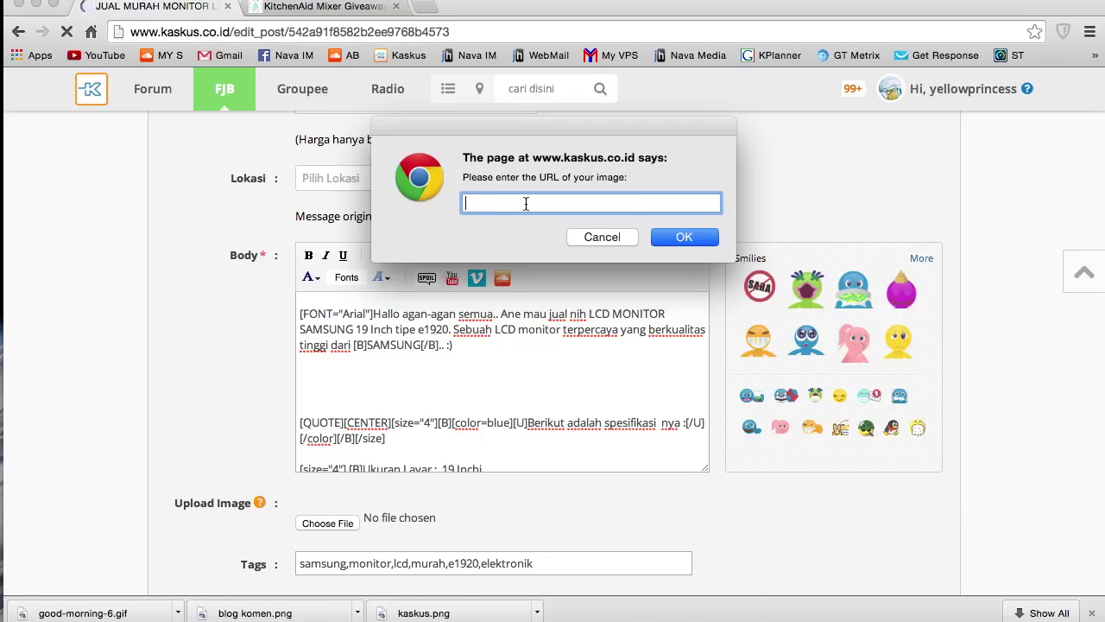
click(621, 240)
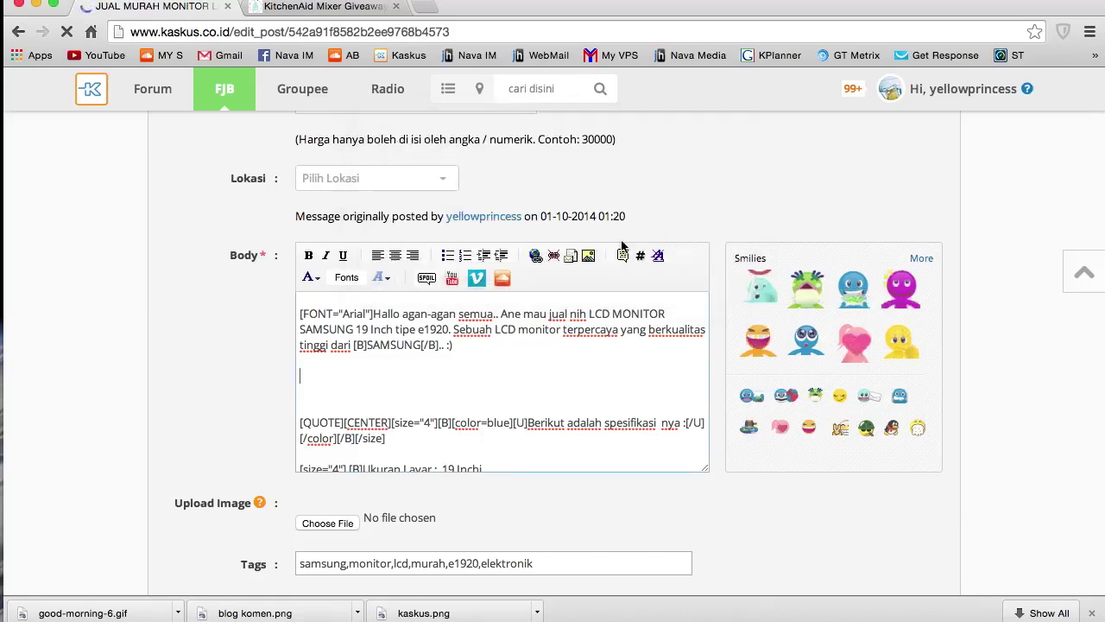
scroll(215, 369, down, 1)
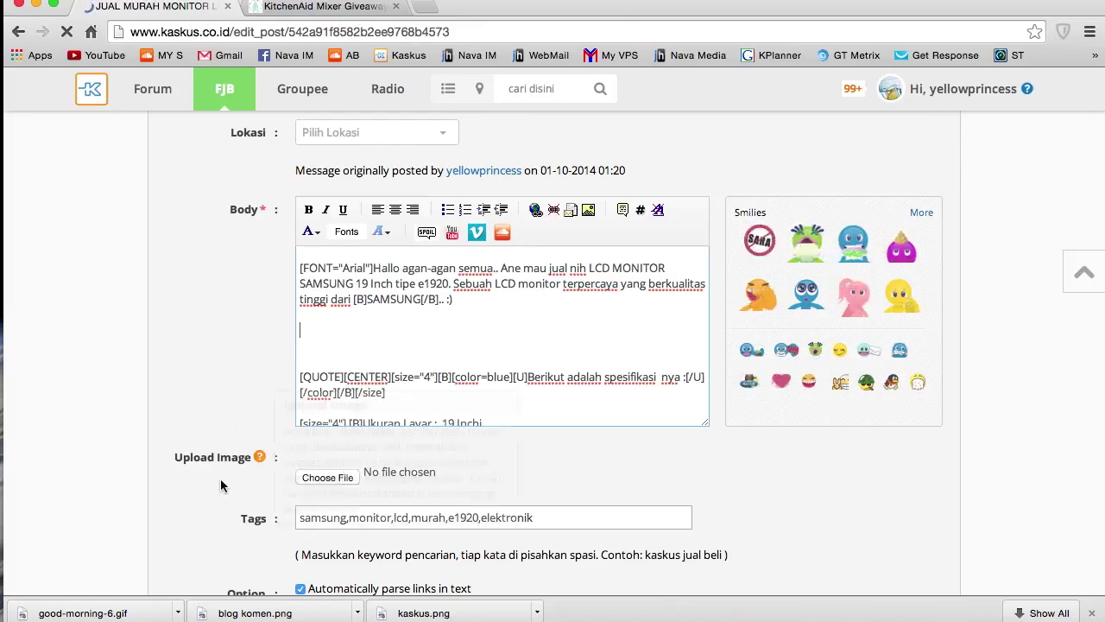
click(312, 479)
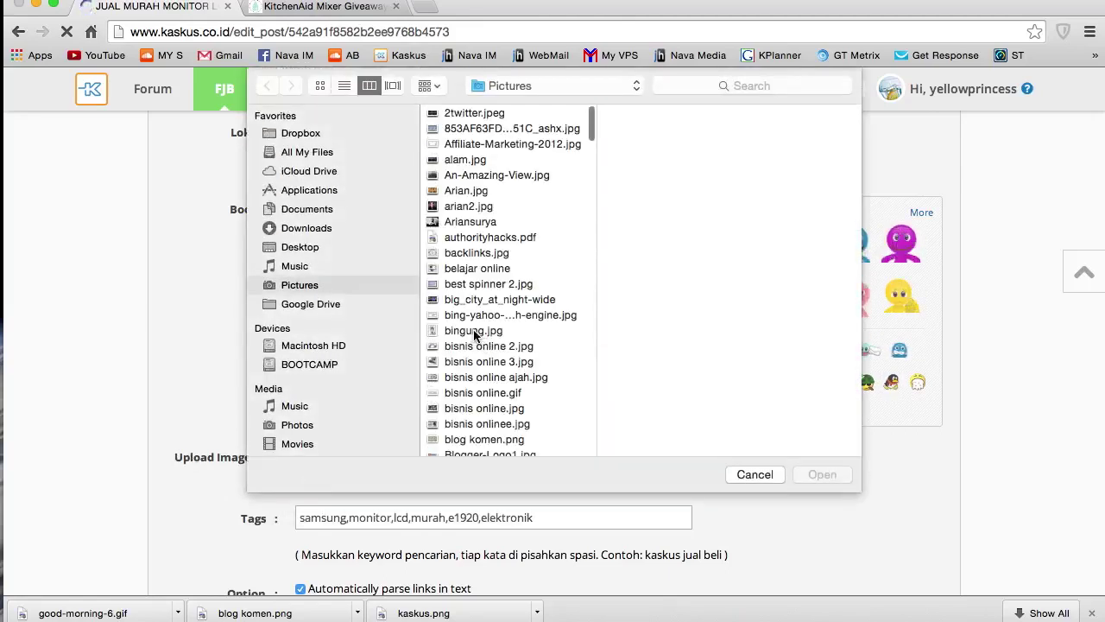
click(474, 318)
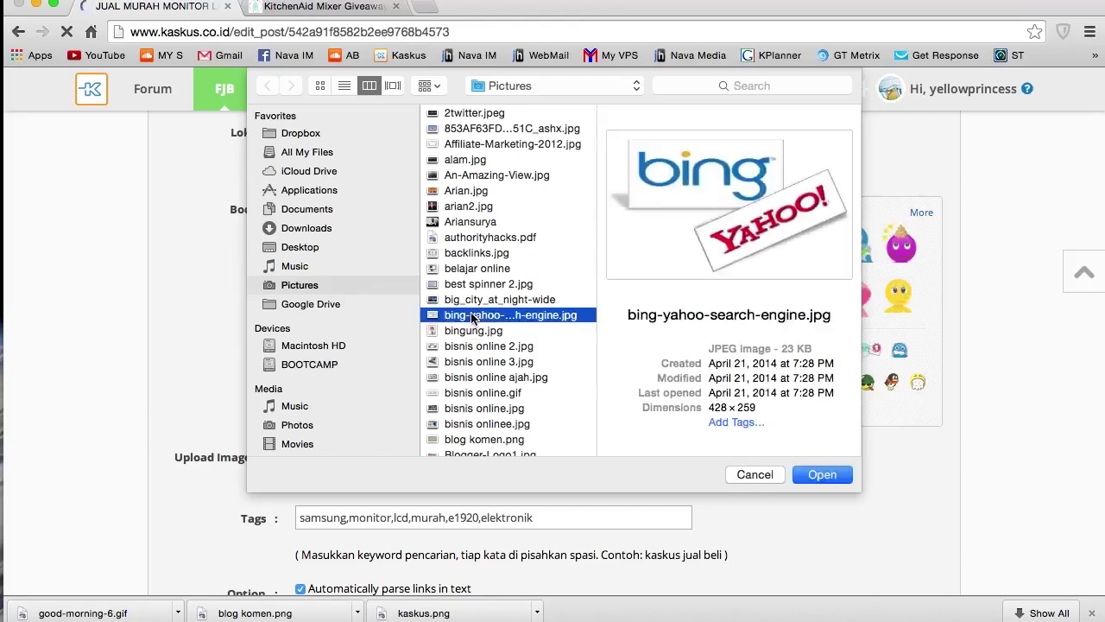
click(827, 482)
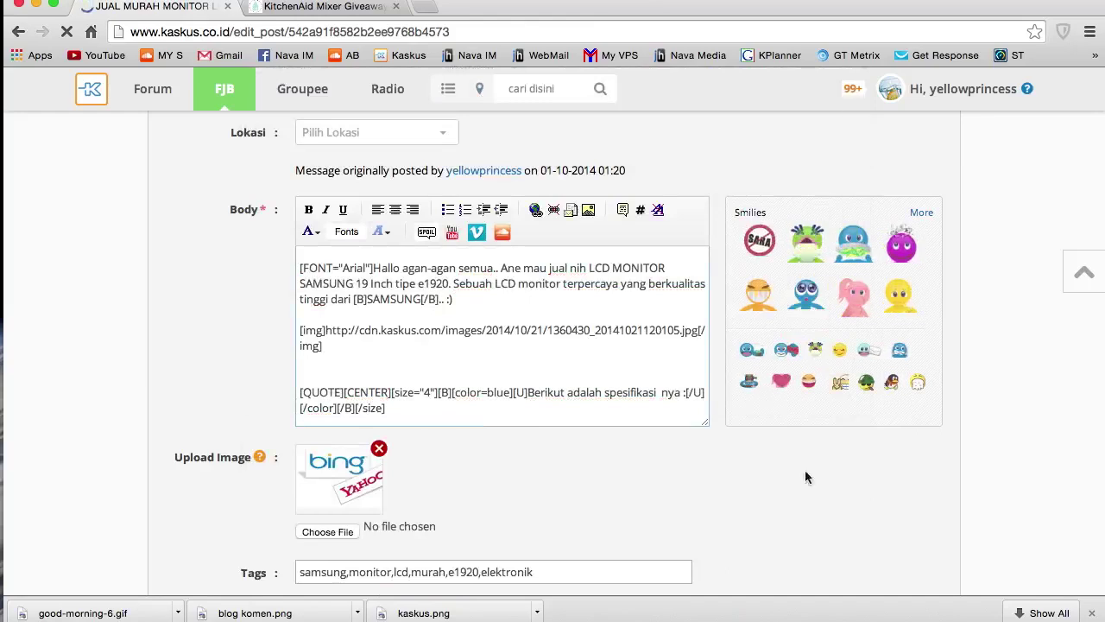
- Examine the uploaded image codes near the end of the body, highlighting the image URL below the closing FONT tag
scroll(432, 496, down, 2)
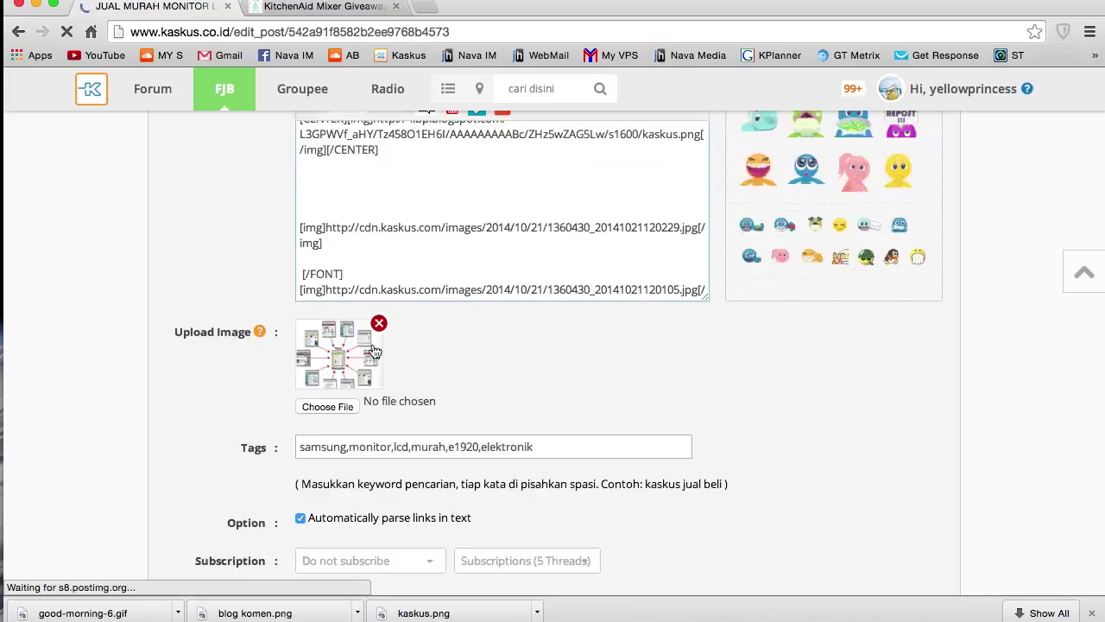
drag(326, 289, 701, 291)
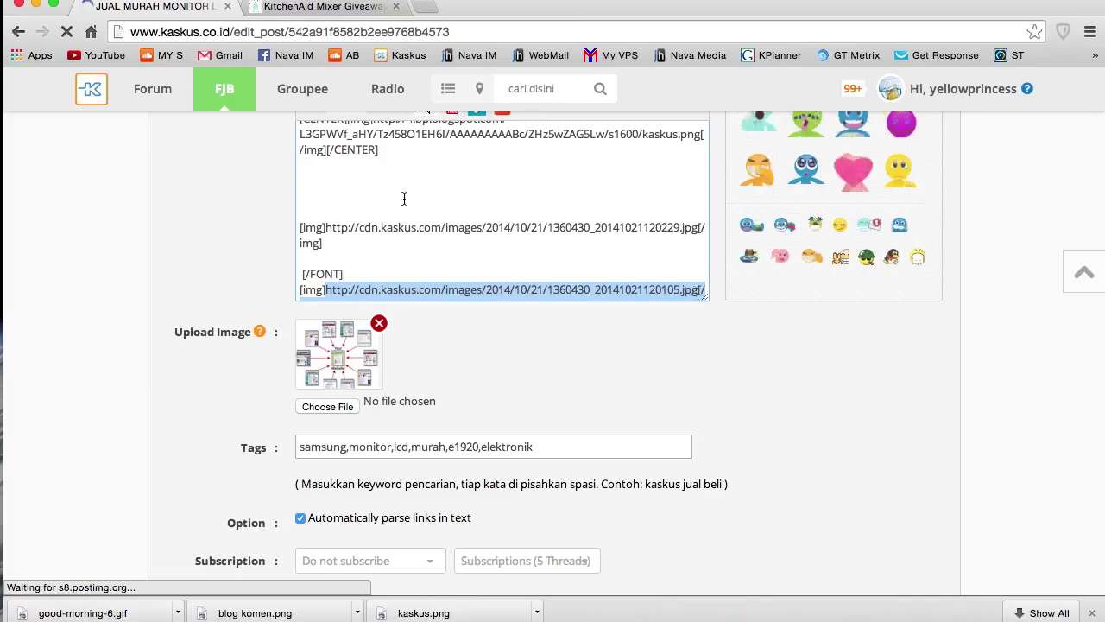
click(453, 261)
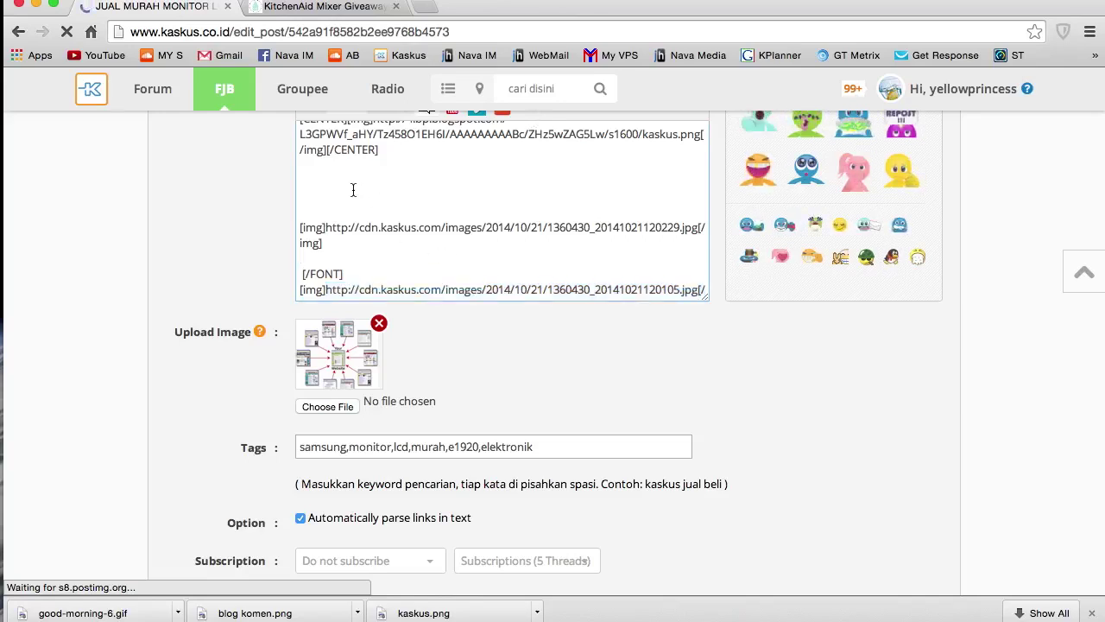
- Try to insert an image by pasting its URL on the blank lines below the centred kaskus.png image code
scroll(254, 245, up, 1)
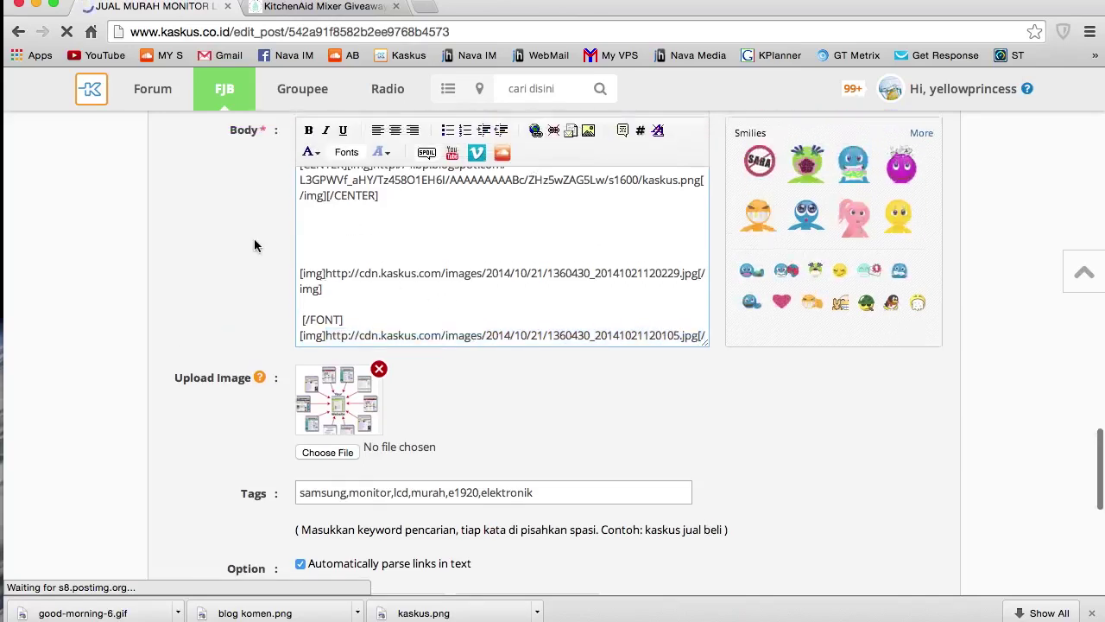
scroll(254, 245, up, 1)
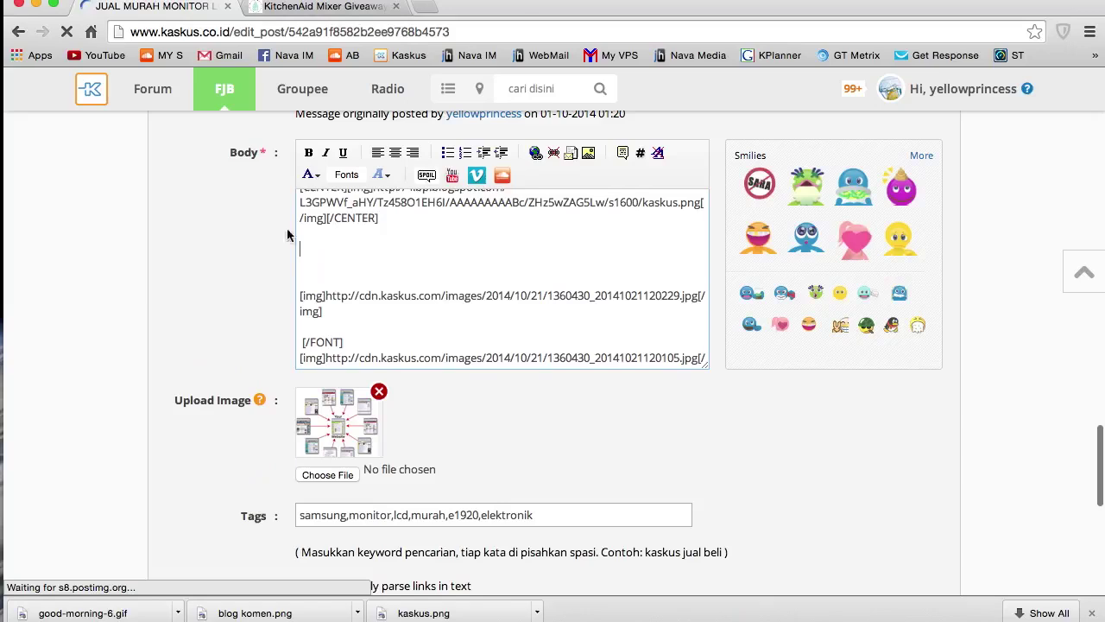
click(588, 159)
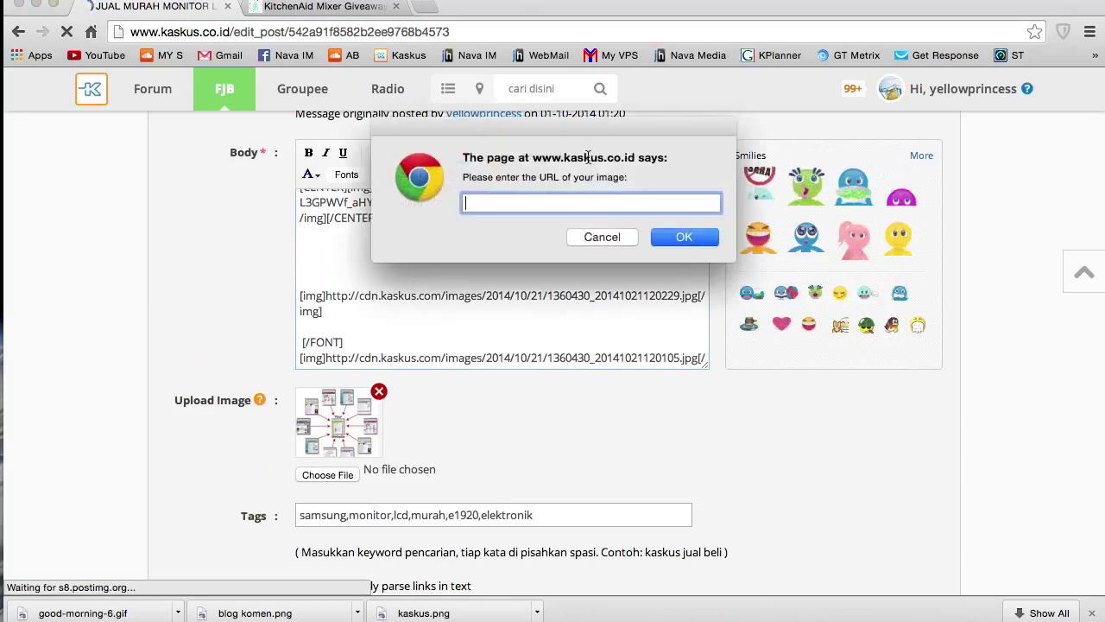
right_click(500, 208)
click(511, 248)
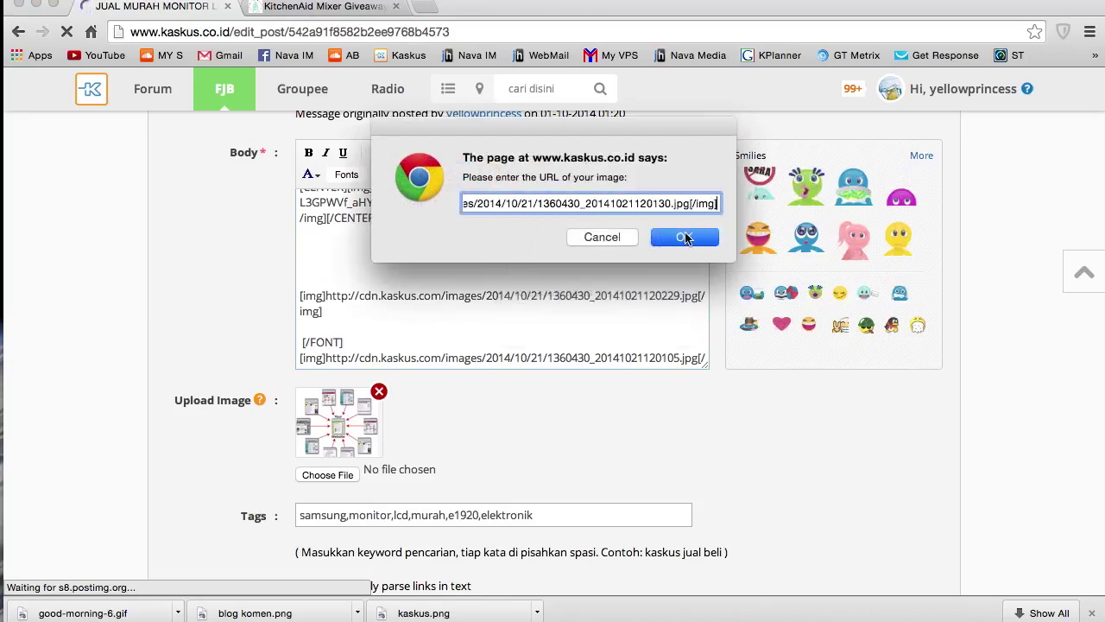
click(656, 237)
- Look over the body text's colour, font and size options, and the tags, parsing and subscription settings further down the form
scroll(392, 345, down, 1)
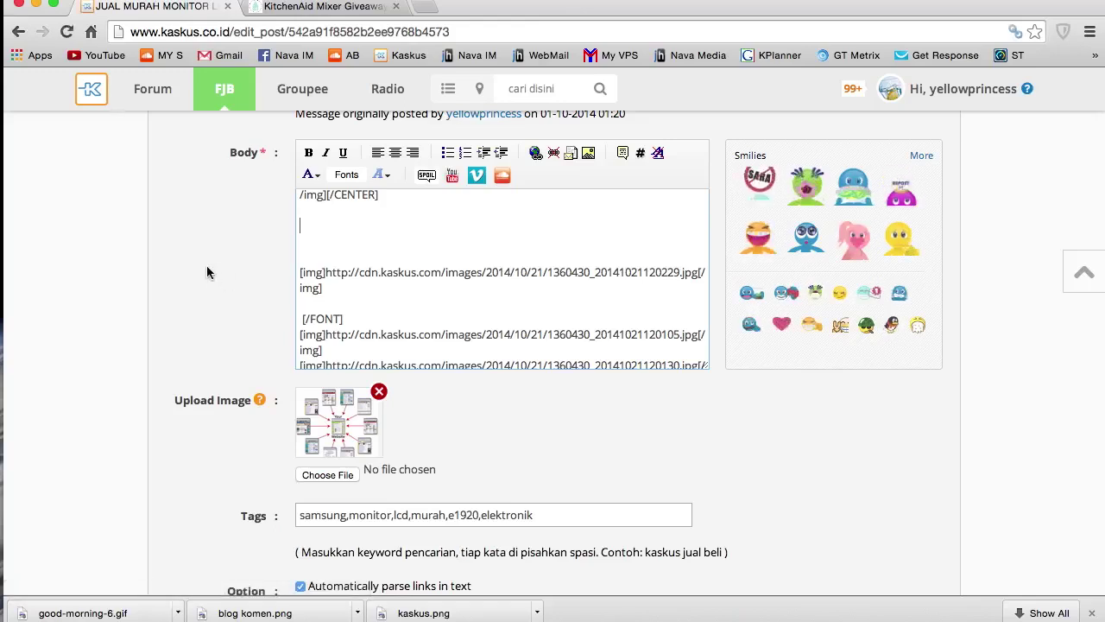
scroll(226, 250, up, 1)
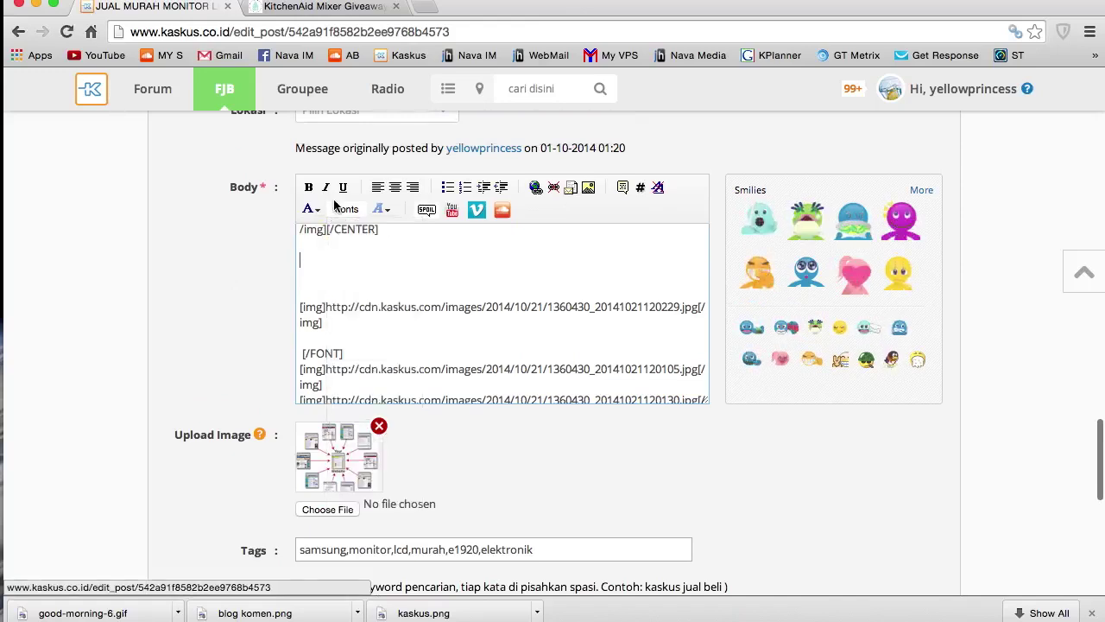
mouse_move(317, 210)
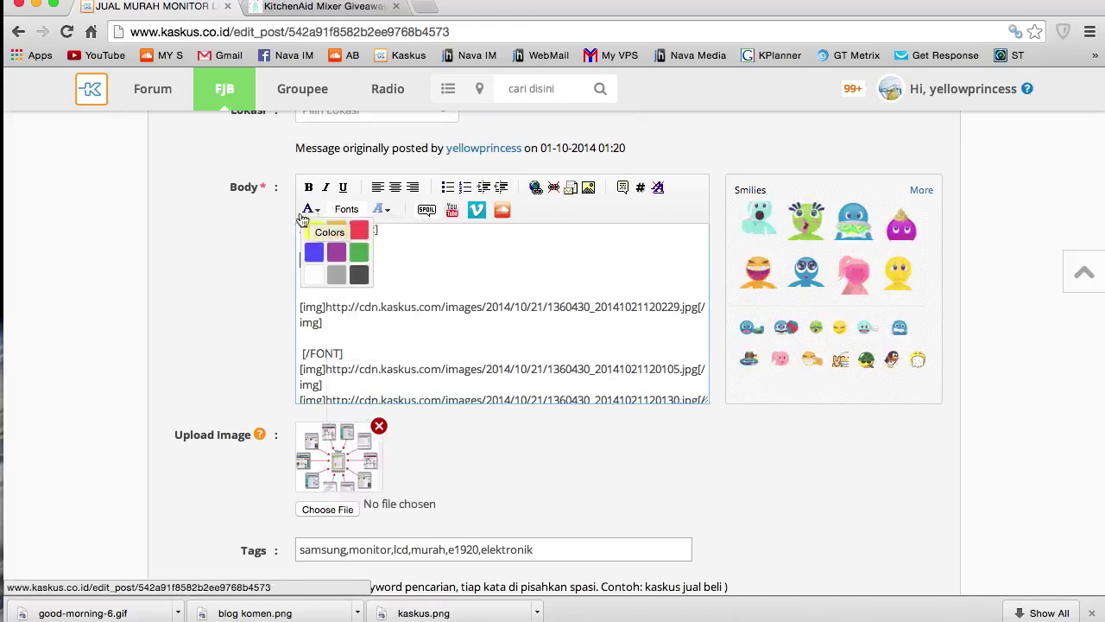
mouse_move(355, 214)
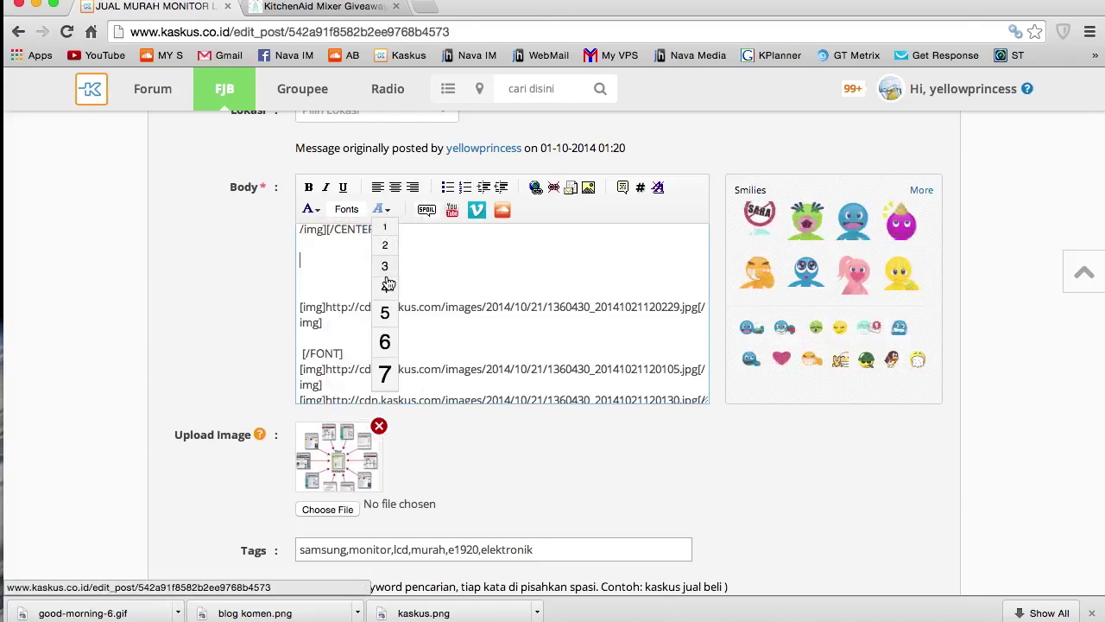
scroll(469, 305, down, 2)
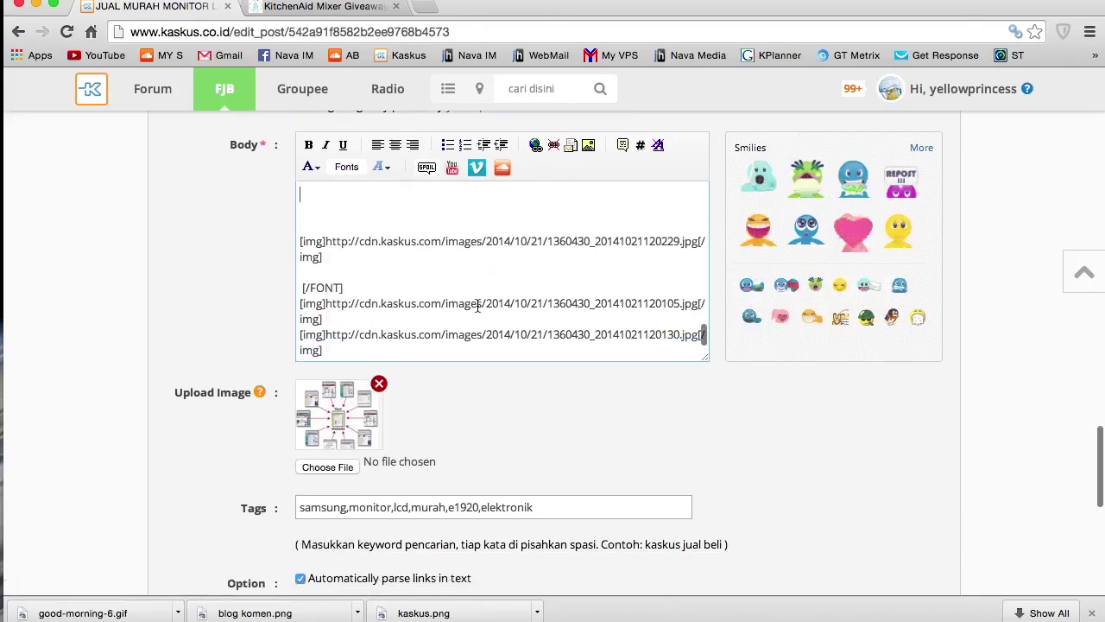
scroll(477, 305, down, 5)
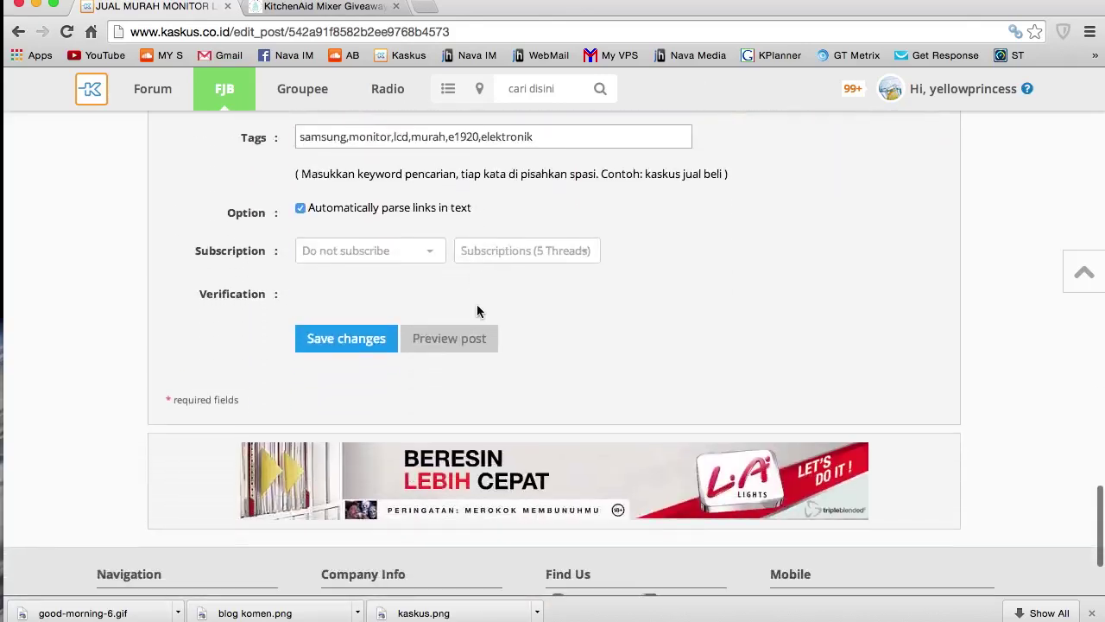
scroll(477, 306, up, 6)
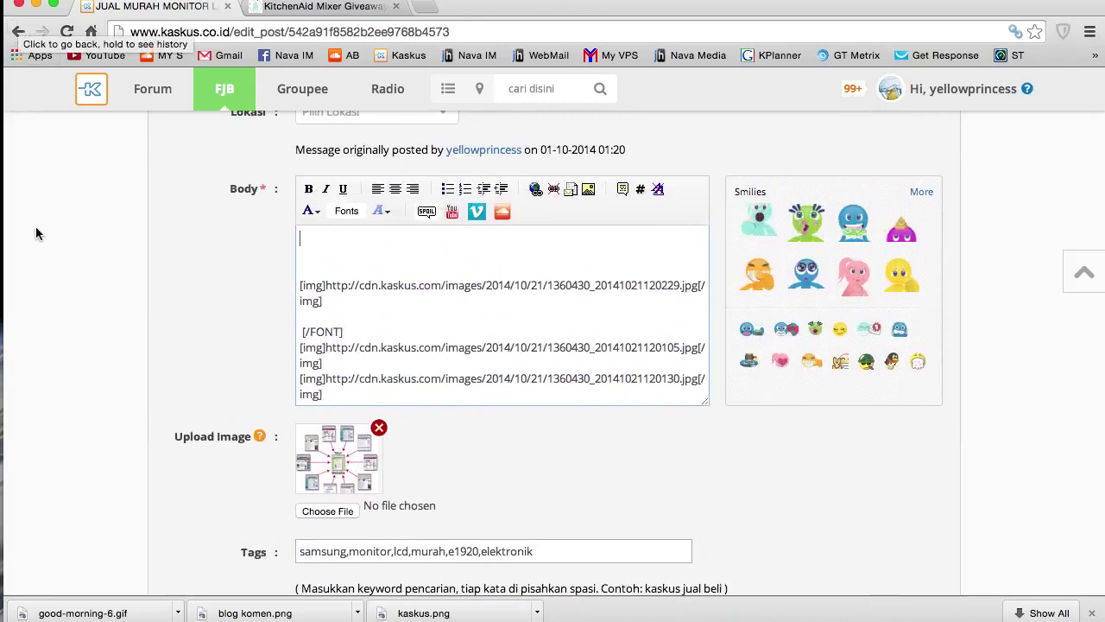
- Return from the unsaved edit form to the published Samsung monitor thread and look over its title, photo, introduction and quoted specifications
click(16, 34)
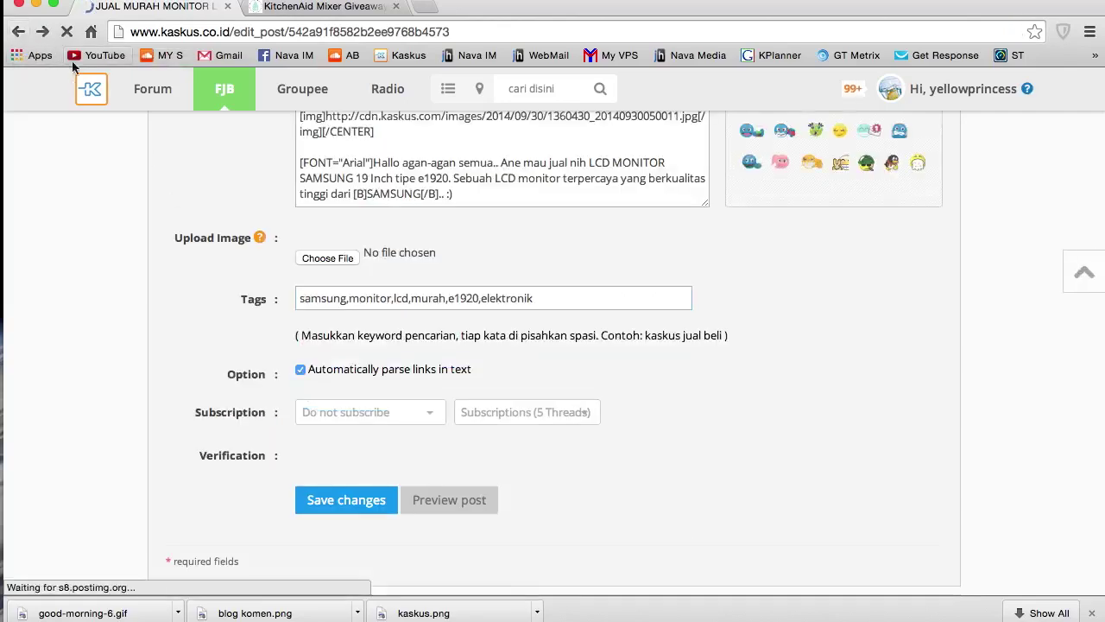
click(17, 32)
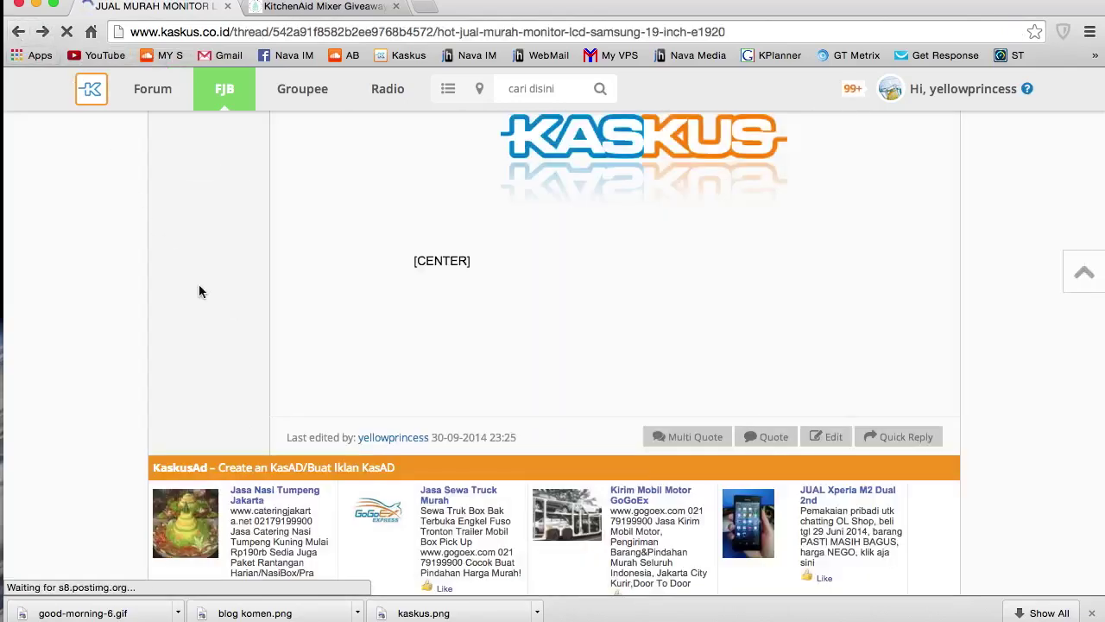
scroll(483, 348, up, 8)
scroll(483, 354, down, 4)
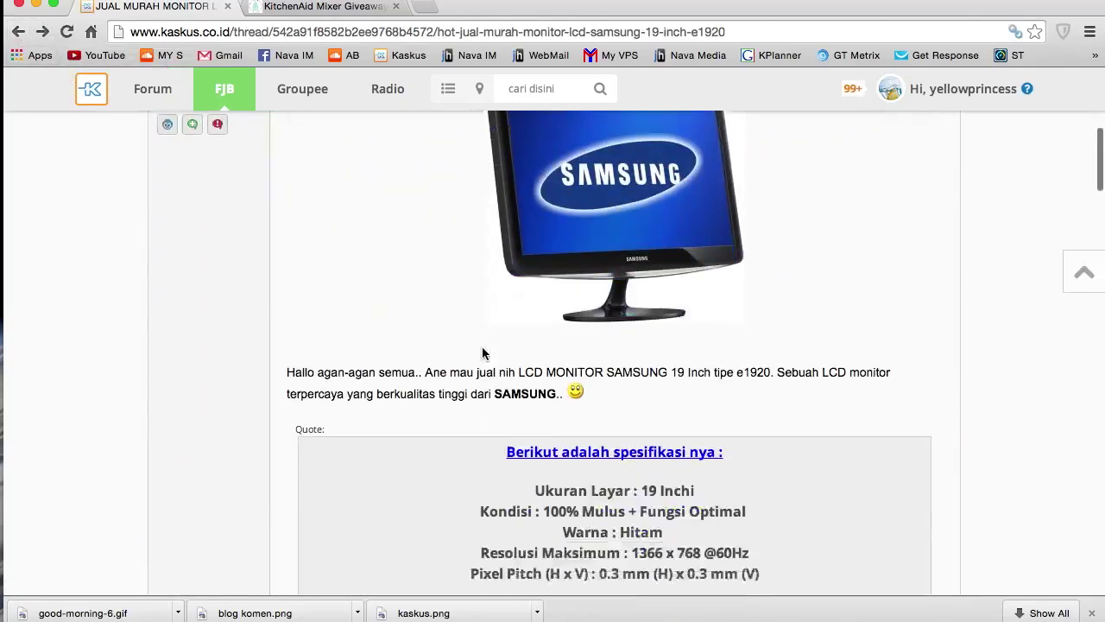
scroll(482, 354, down, 3)
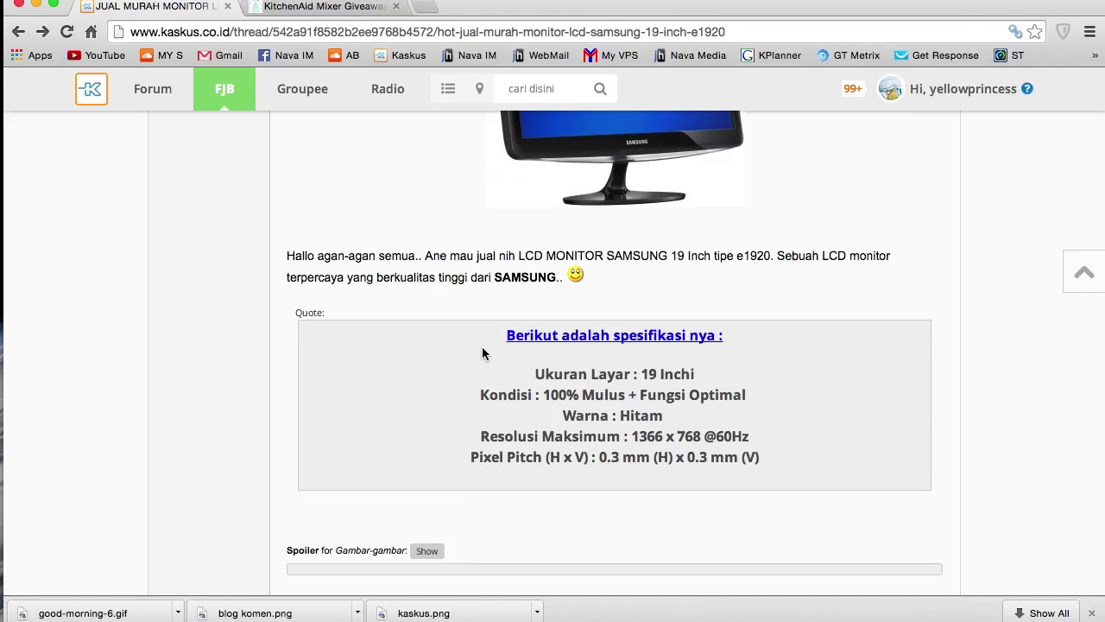
scroll(482, 354, up, 5)
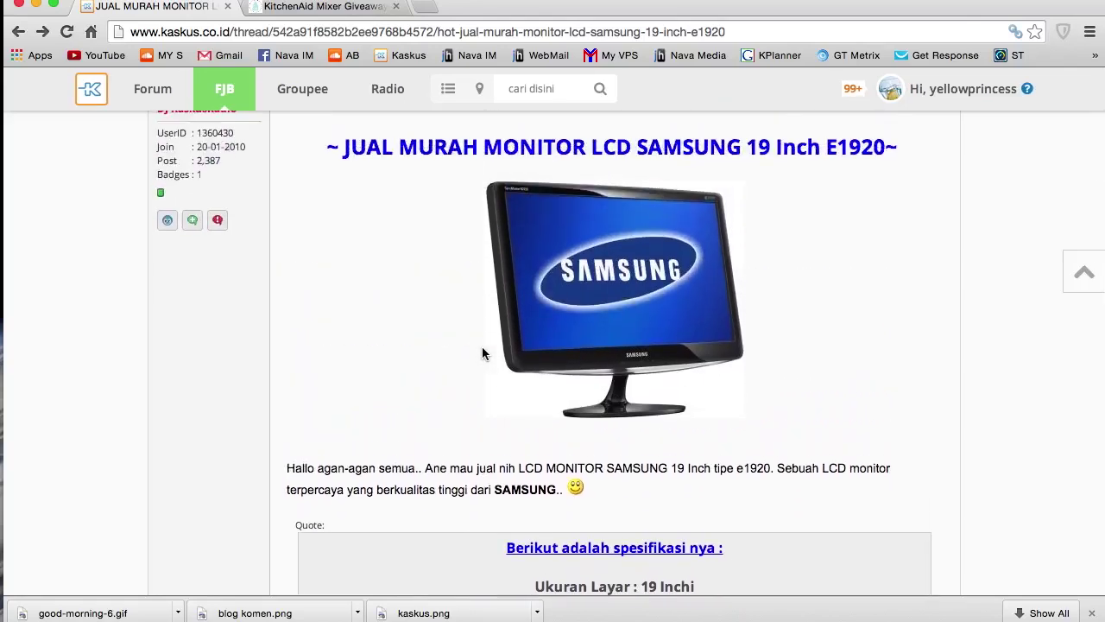
scroll(482, 353, down, 4)
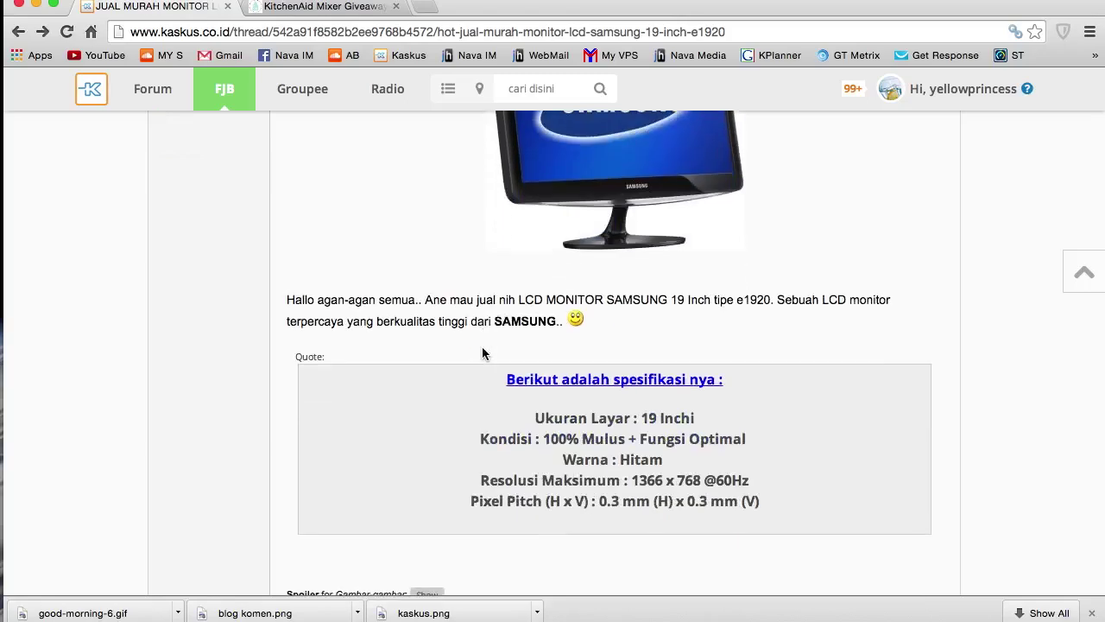
scroll(482, 353, down, 3)
scroll(482, 353, up, 5)
scroll(482, 353, down, 1)
scroll(482, 350, down, 10)
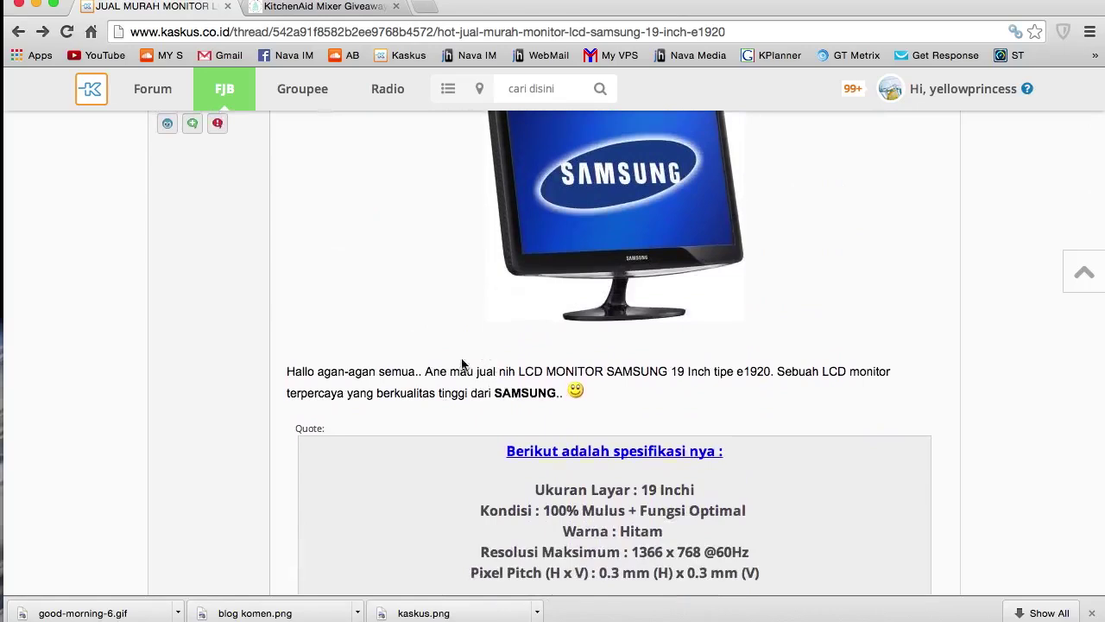
- Compare the rest of the published listing, from the item details and picture spoiler through the HARGA quote to the Kaskus logo
scroll(418, 381, up, 8)
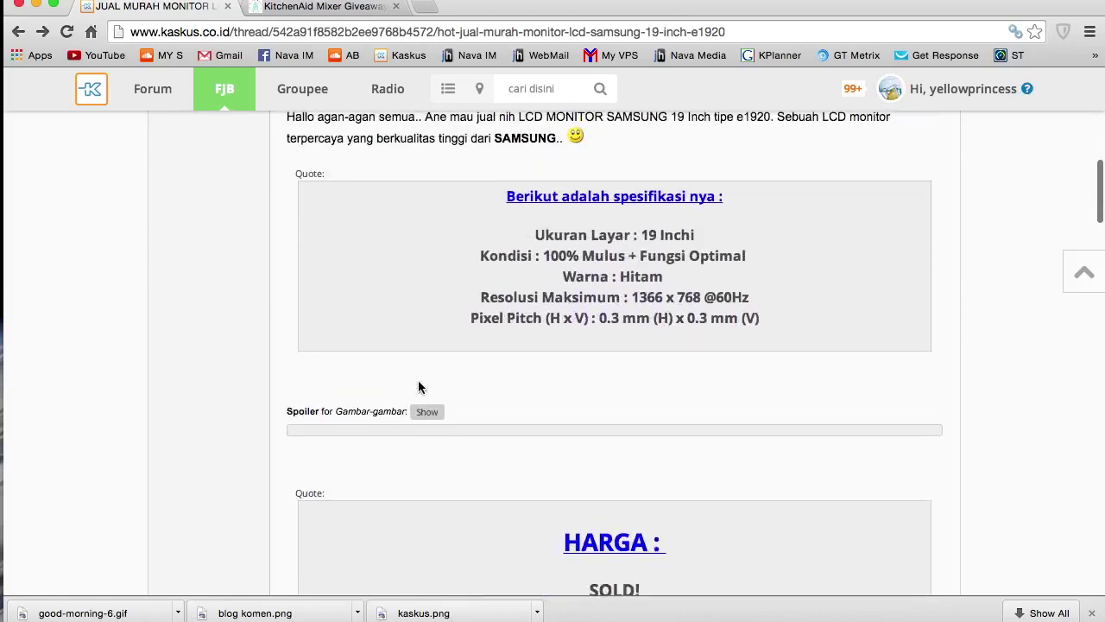
scroll(418, 387, down, 12)
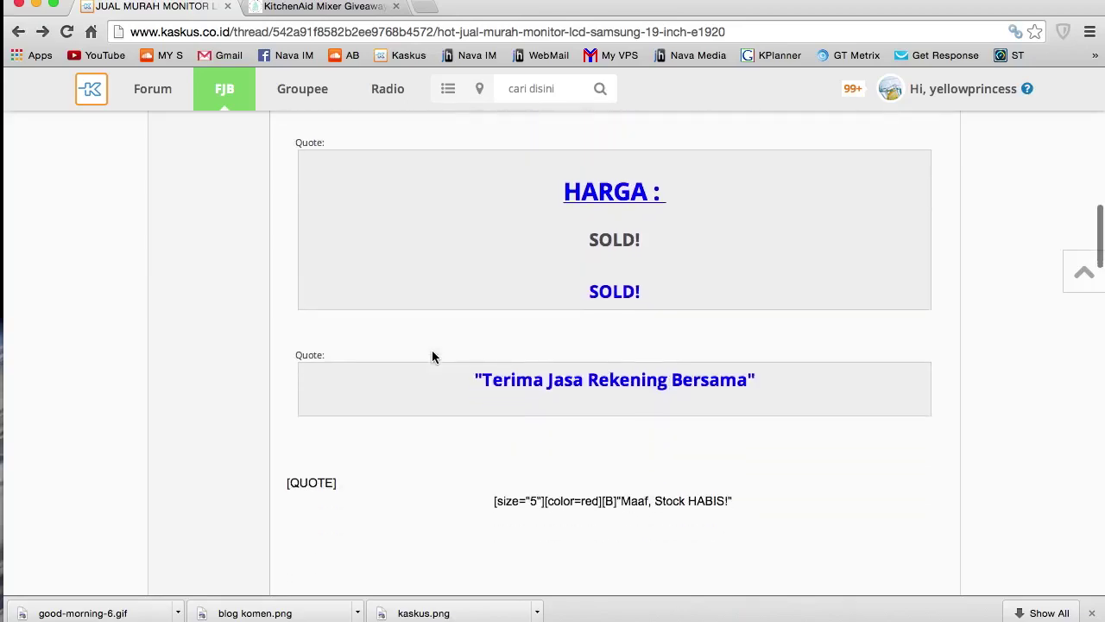
scroll(433, 355, up, 12)
scroll(433, 356, up, 3)
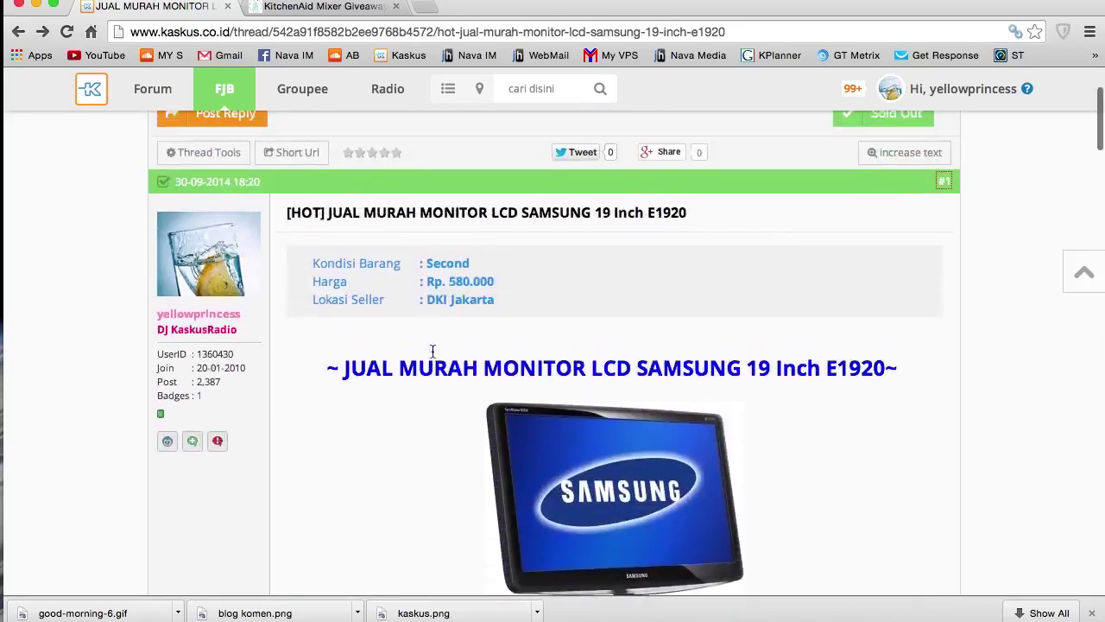
scroll(433, 357, down, 10)
scroll(432, 354, down, 20)
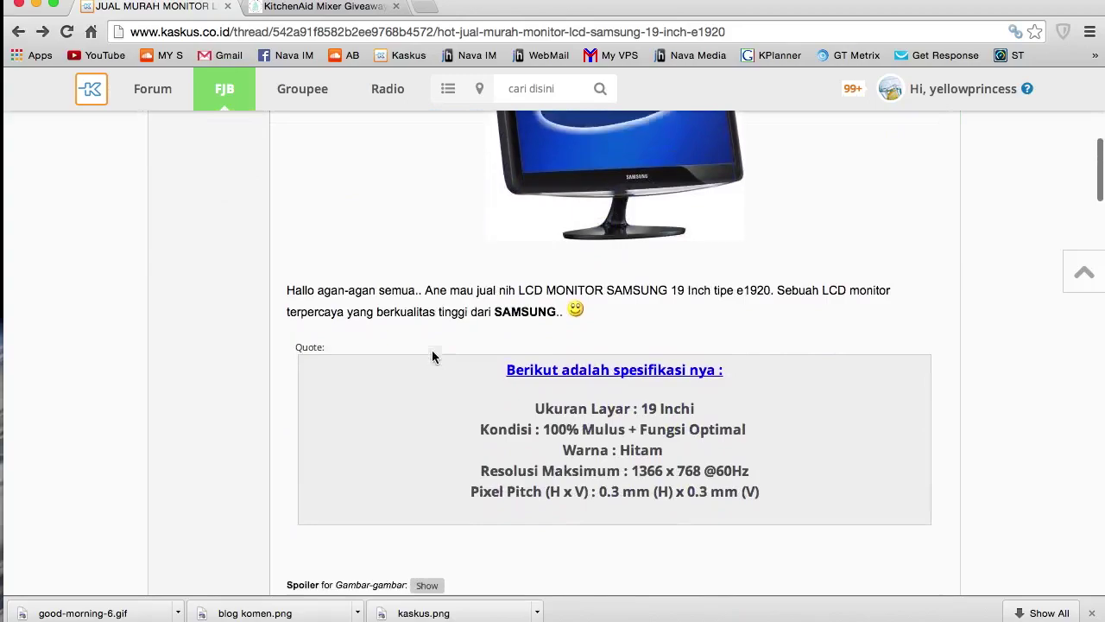
scroll(432, 346, up, 8)
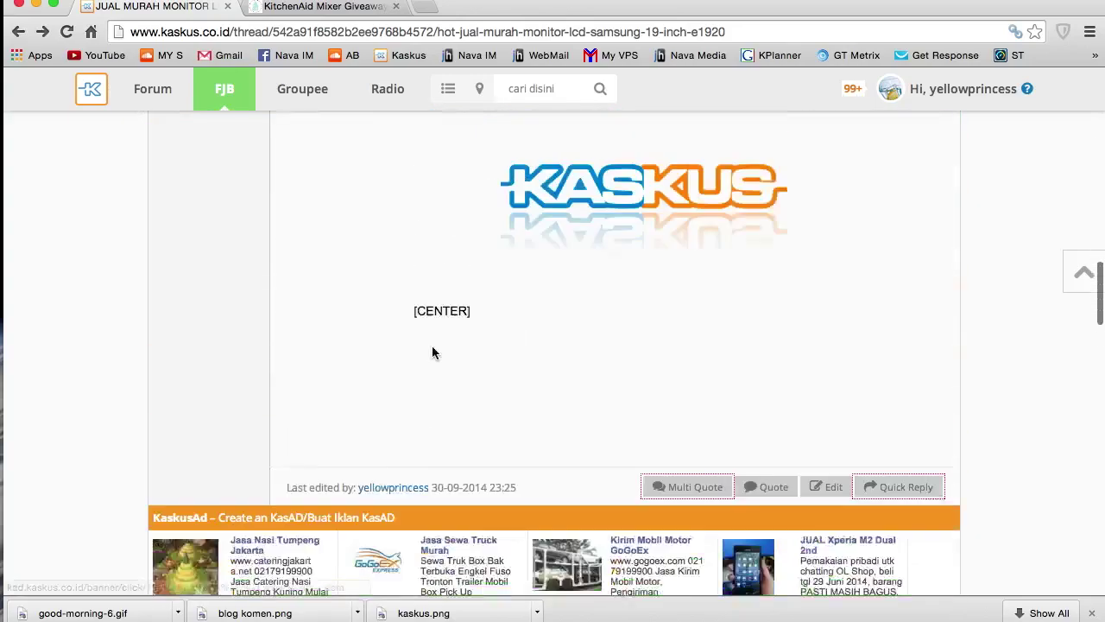
- Open the listing's first post for editing and review its title, condition, price, location, body, tags and subscription fields
click(826, 529)
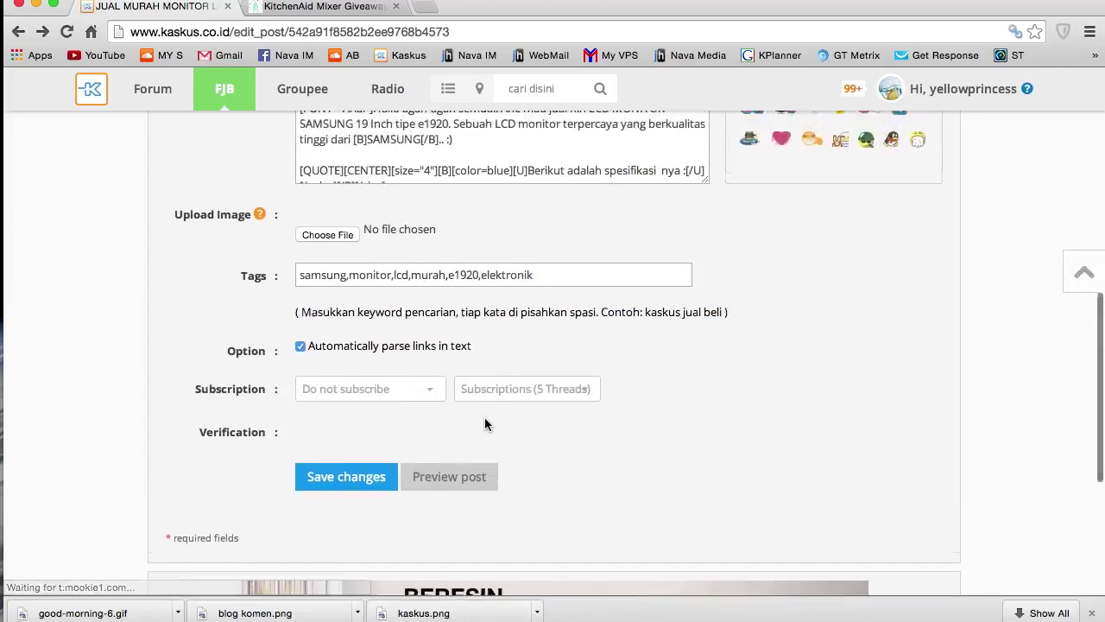
scroll(675, 566, down, 5)
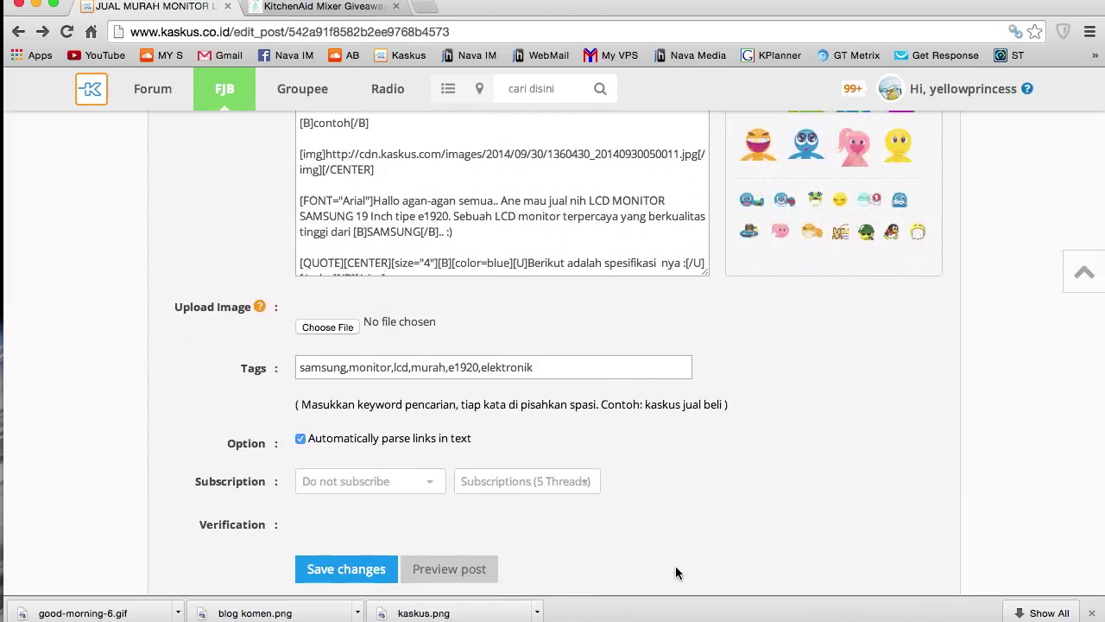
scroll(675, 566, down, 1)
scroll(675, 573, down, 3)
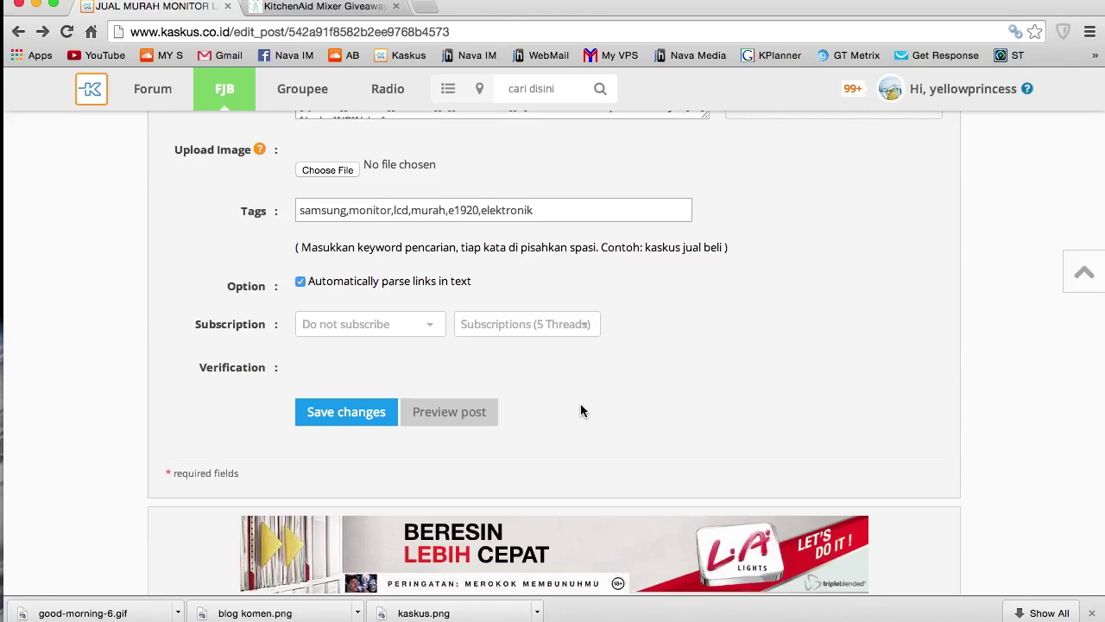
scroll(580, 411, up, 10)
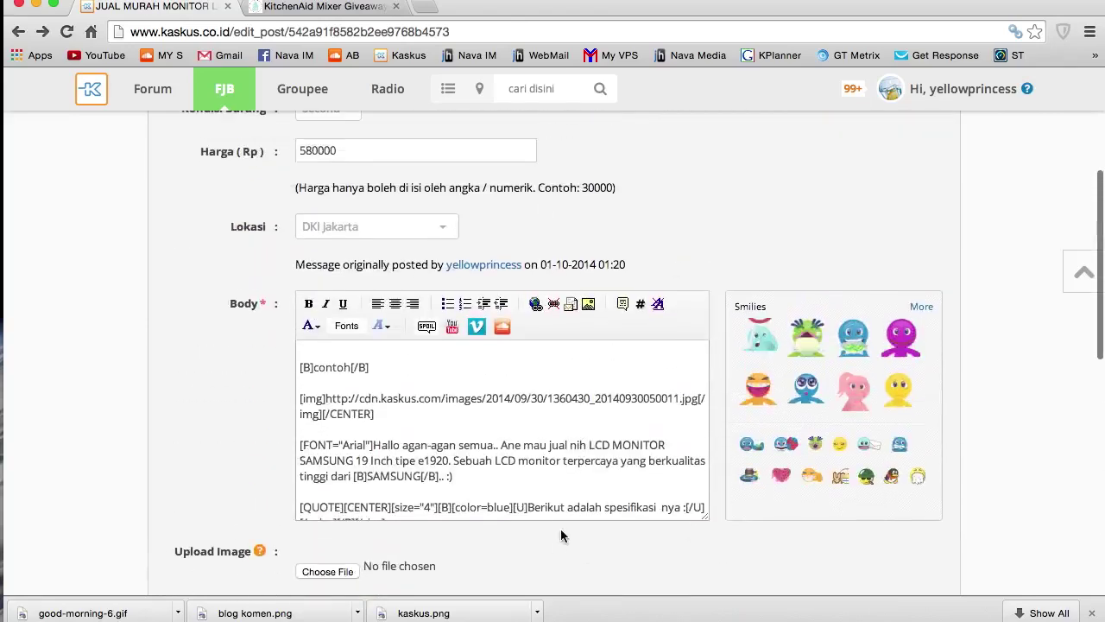
scroll(560, 528, down, 10)
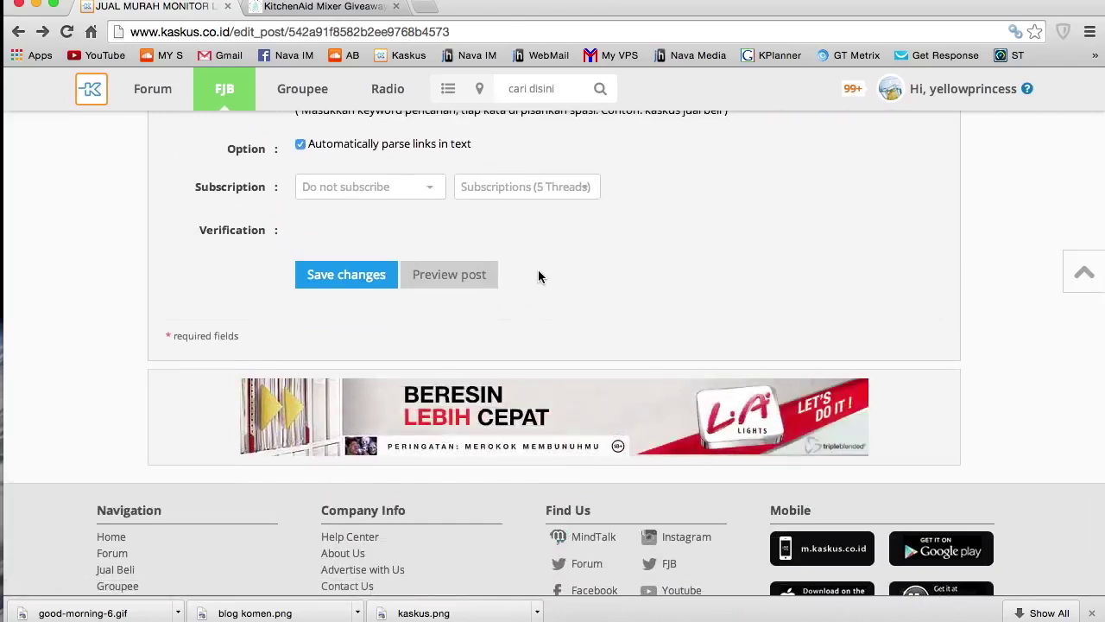
scroll(538, 275, up, 5)
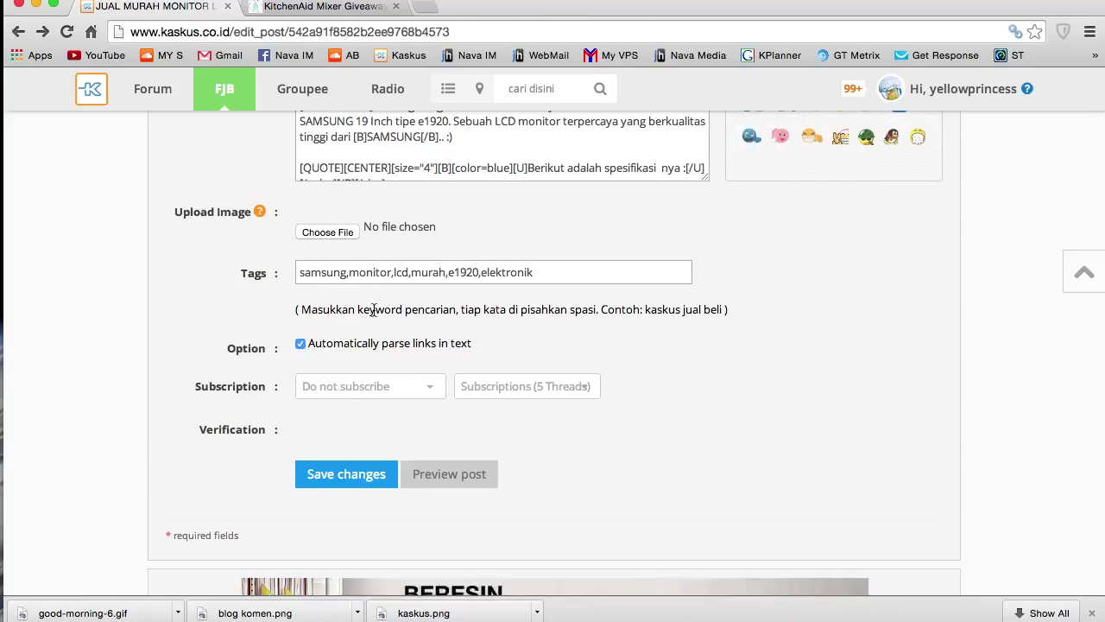
scroll(373, 309, up, 5)
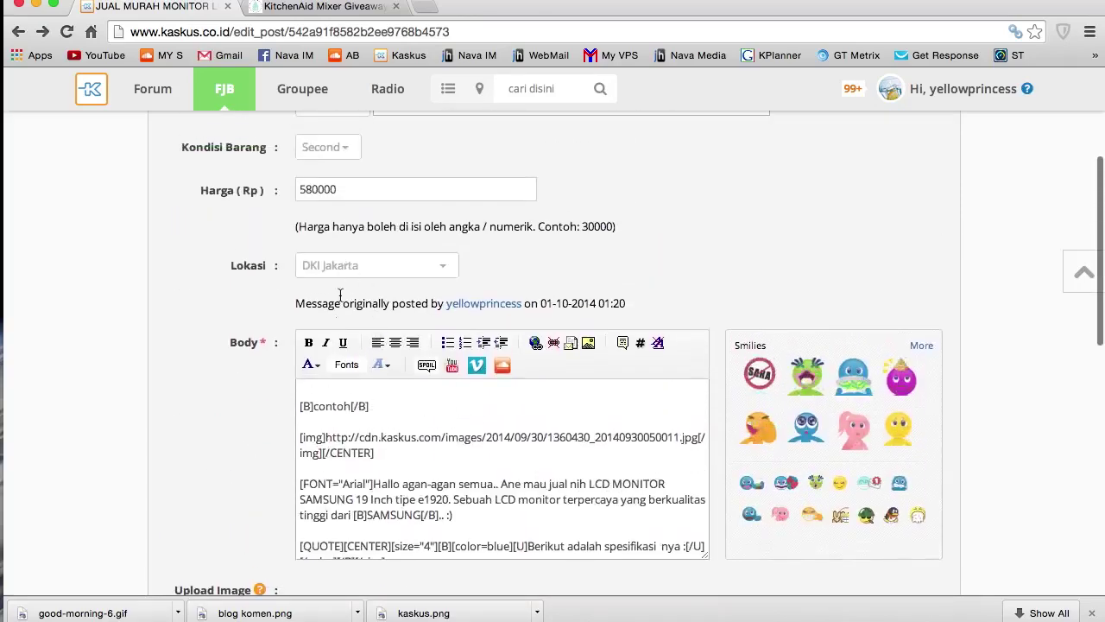
scroll(592, 496, down, 10)
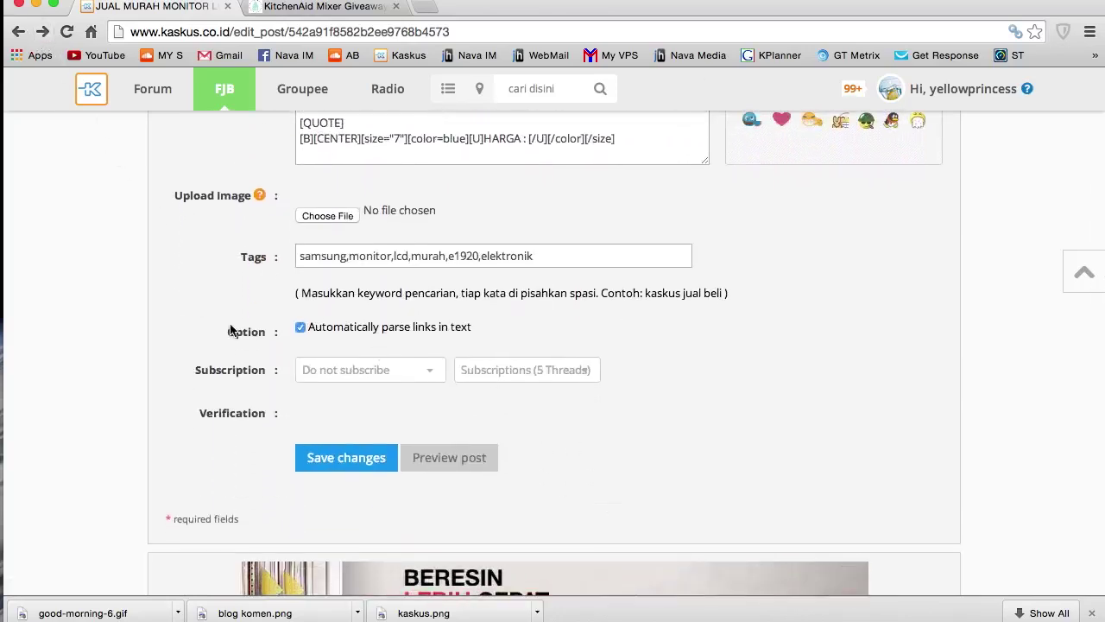
scroll(230, 328, up, 10)
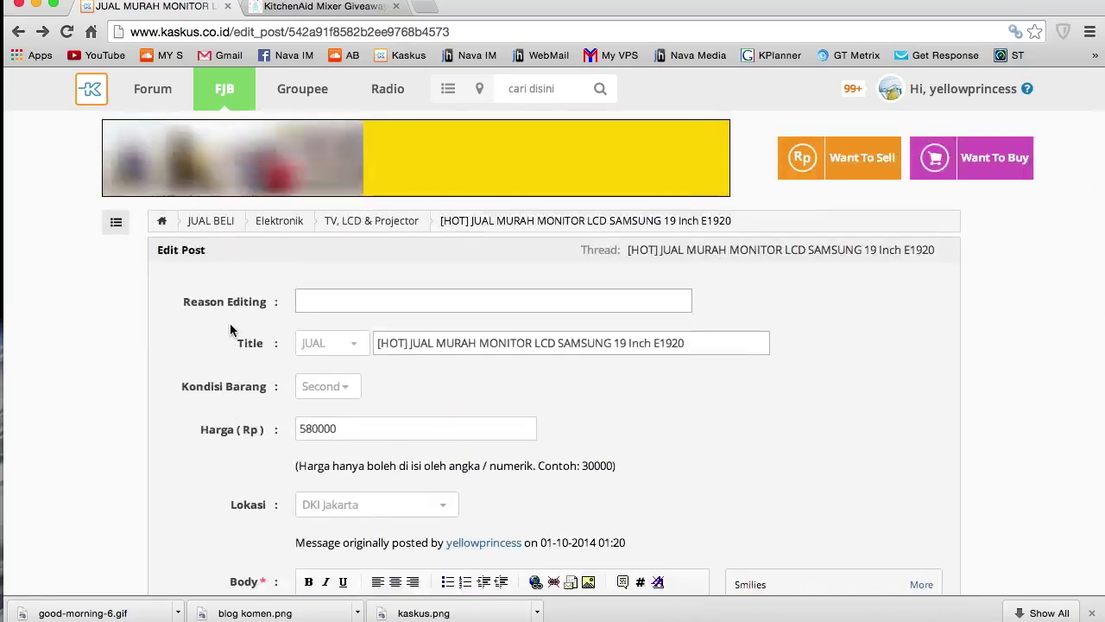
- Go back to the published thread without saving and look through the listing's photo, specifications, picture spoiler and price quote
click(18, 31)
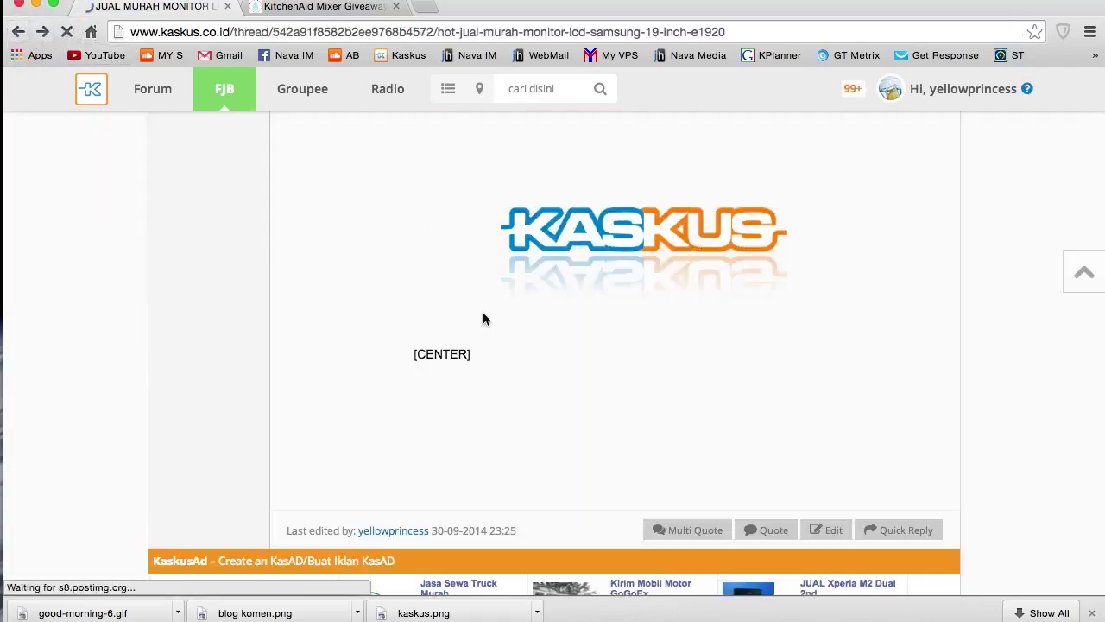
scroll(486, 320, up, 10)
scroll(531, 348, up, 6)
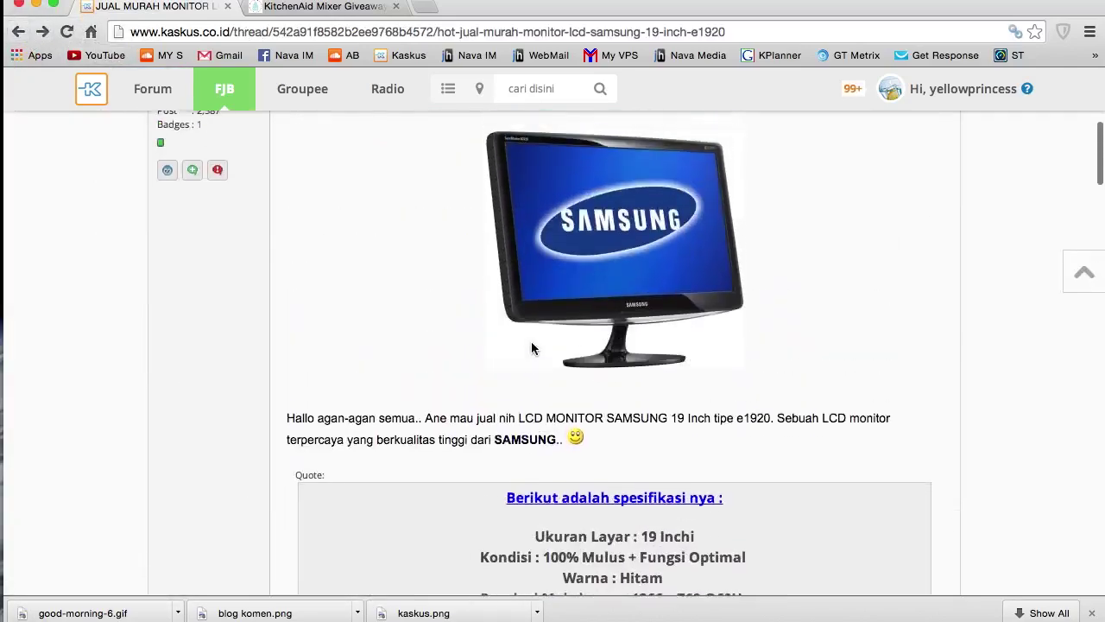
scroll(532, 348, down, 16)
scroll(532, 348, up, 8)
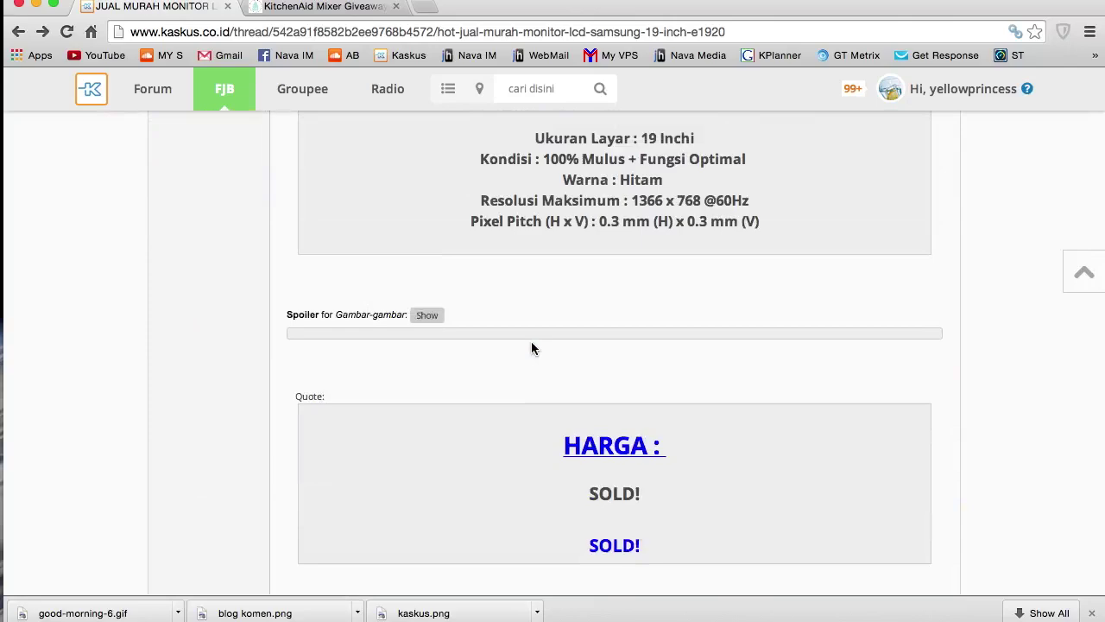
- Read the buyer and seller replies below the Samsung monitor listing, down to the end of the thread page
scroll(532, 345, down, 15)
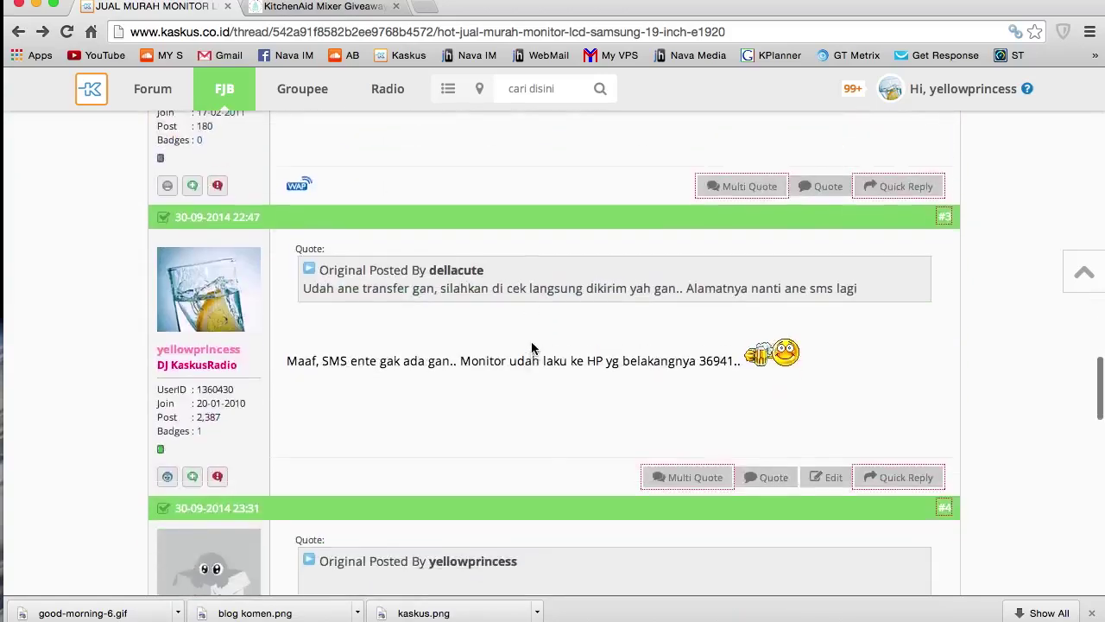
scroll(531, 345, up, 3)
scroll(531, 346, down, 3)
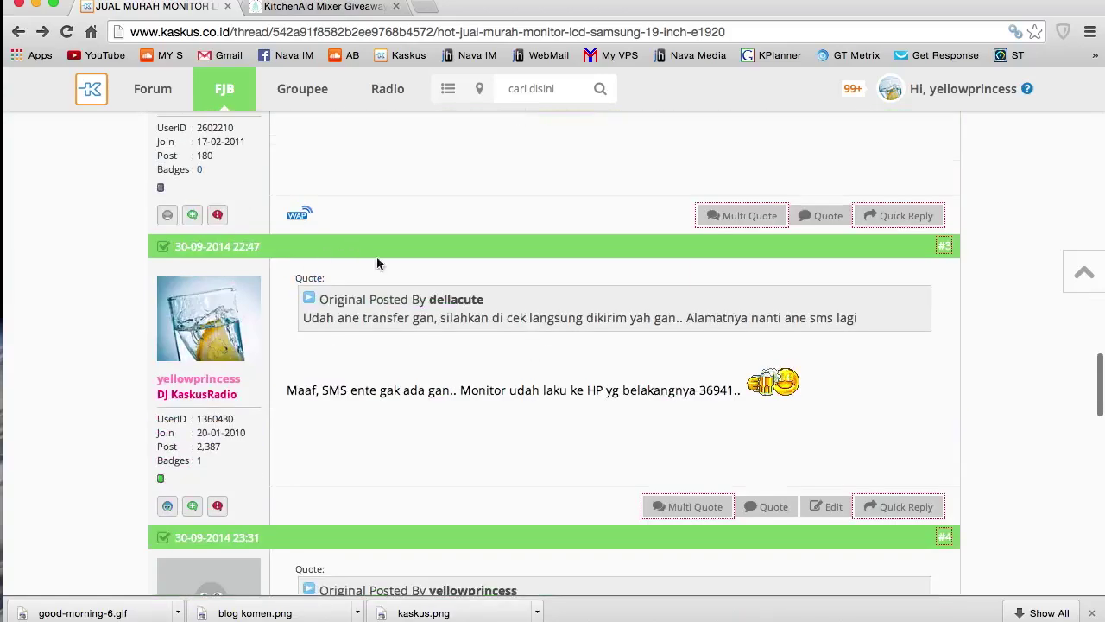
scroll(341, 389, down, 3)
scroll(341, 389, up, 15)
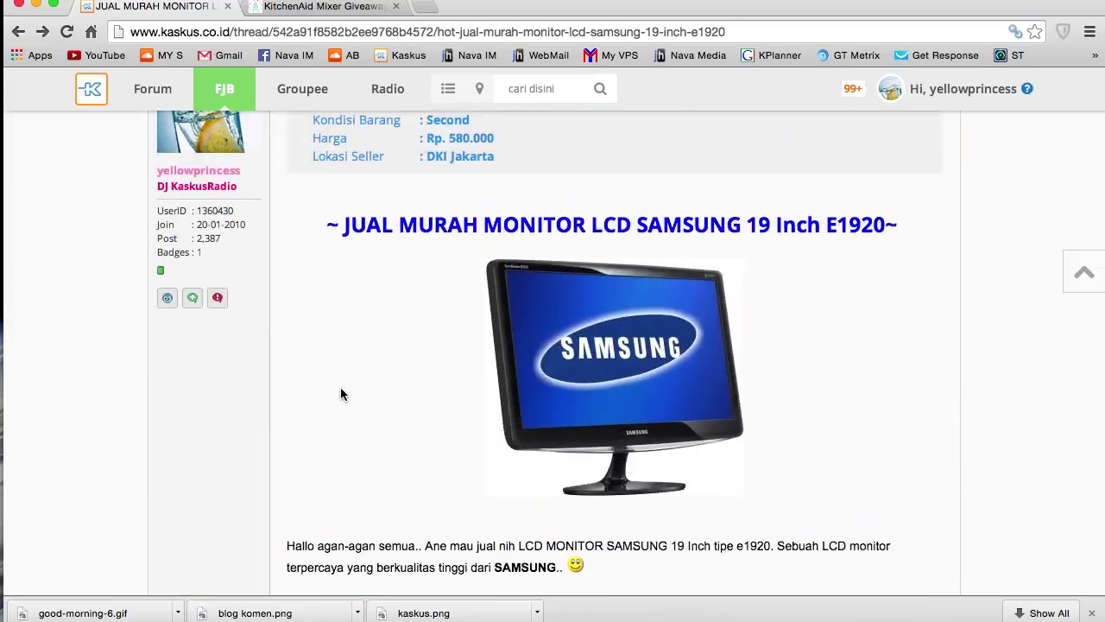
scroll(341, 394, down, 10)
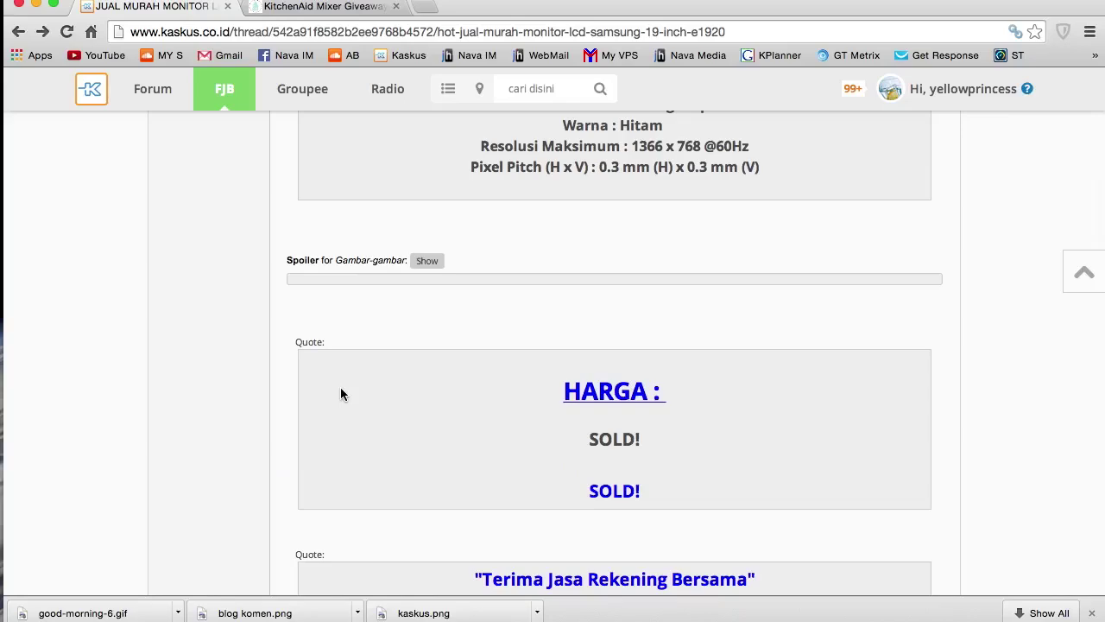
scroll(341, 394, down, 6)
scroll(341, 394, down, 15)
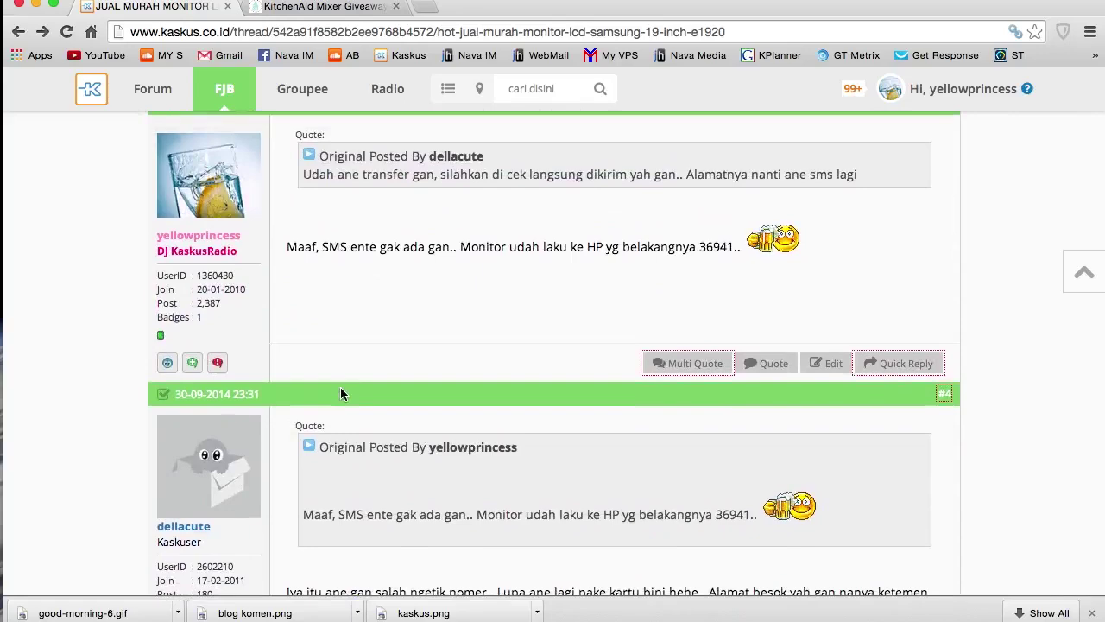
scroll(340, 394, down, 20)
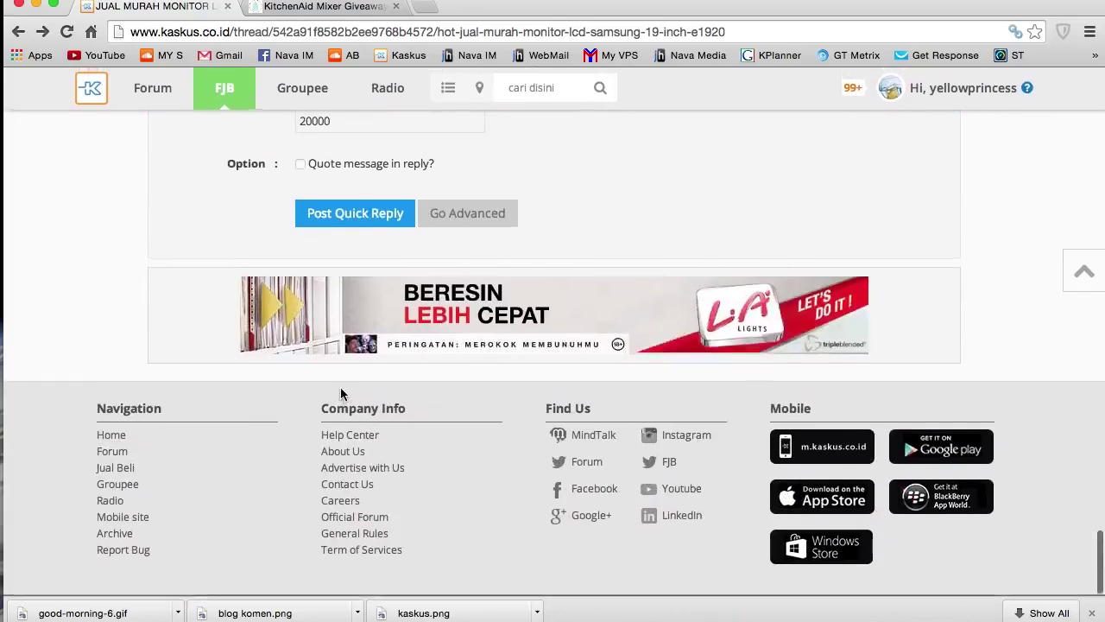
- Start a full reply to the thread with the :ngakak smiley in its body, and check the post icon, subscription and rating options
scroll(340, 394, up, 10)
scroll(340, 394, down, 2)
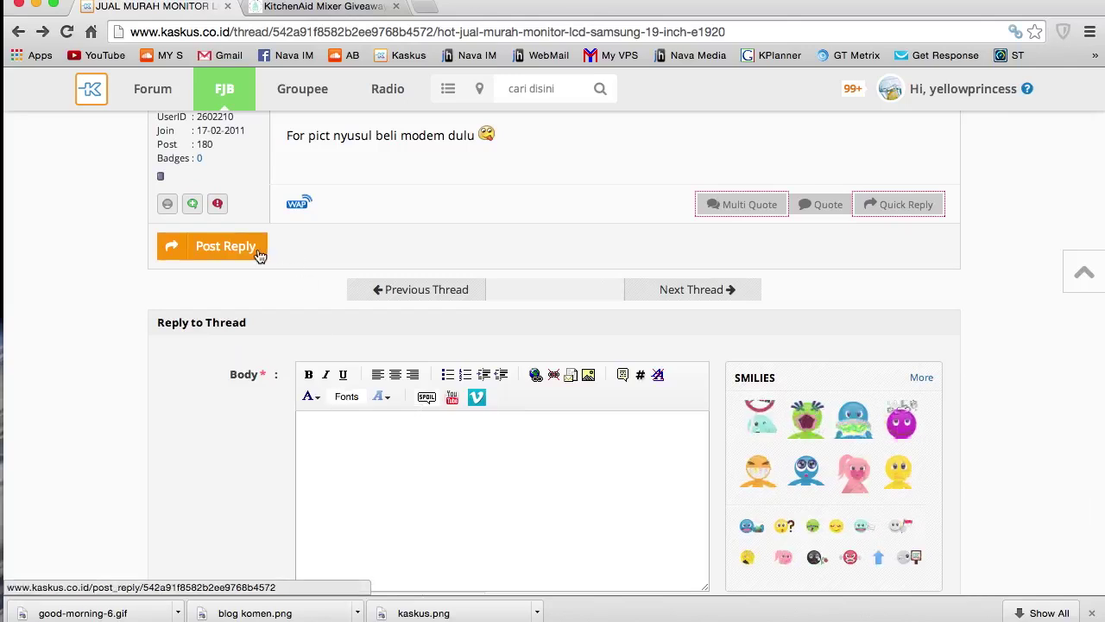
click(260, 253)
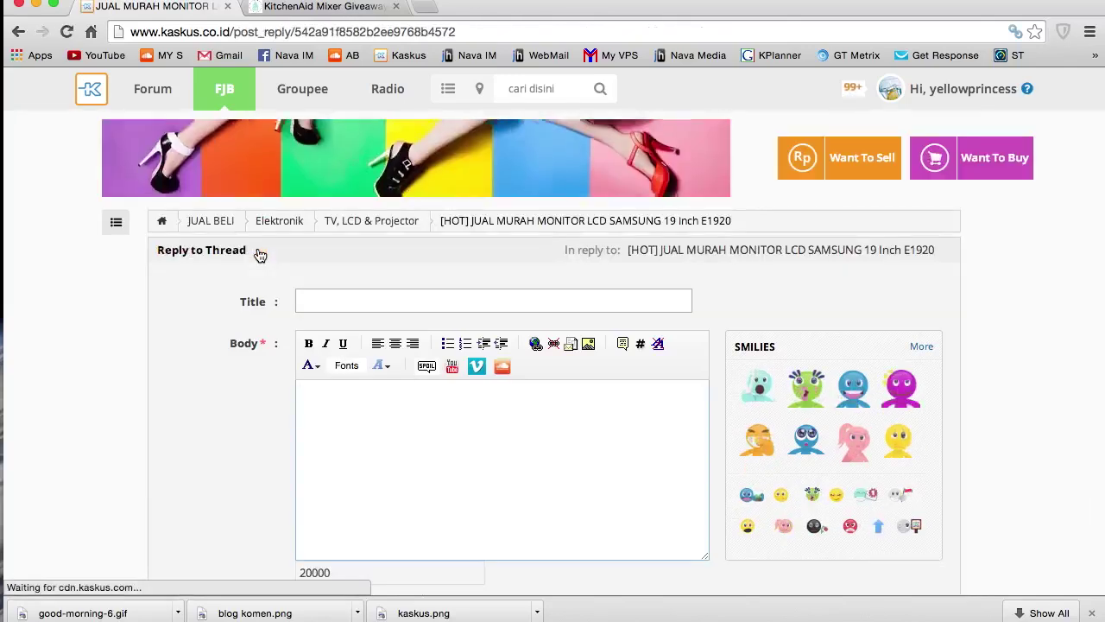
click(771, 458)
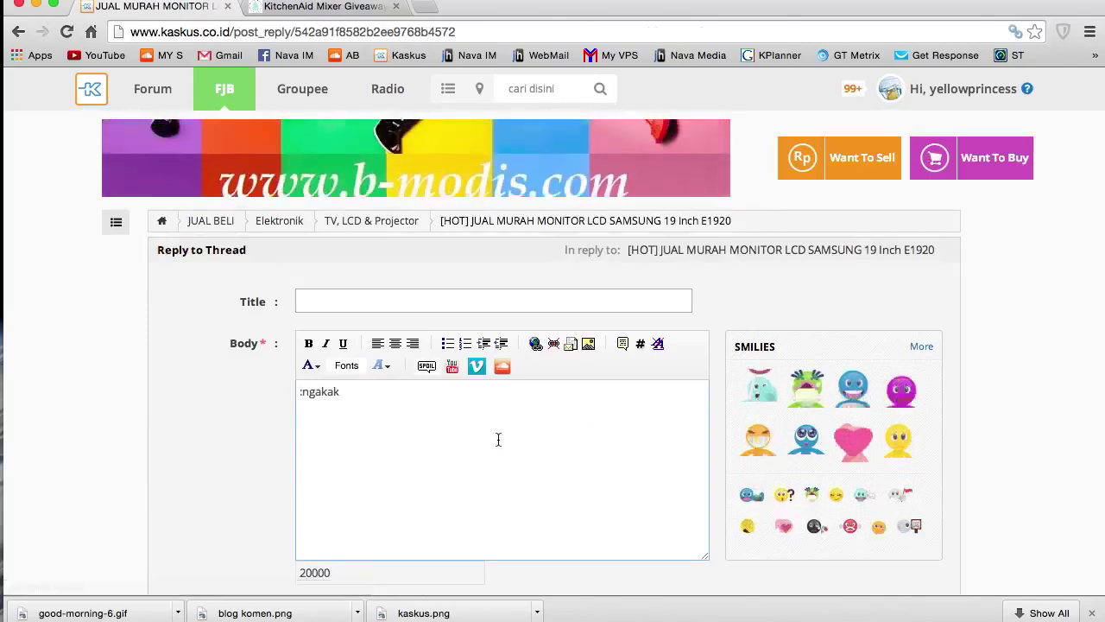
scroll(498, 440, down, 3)
scroll(498, 444, down, 8)
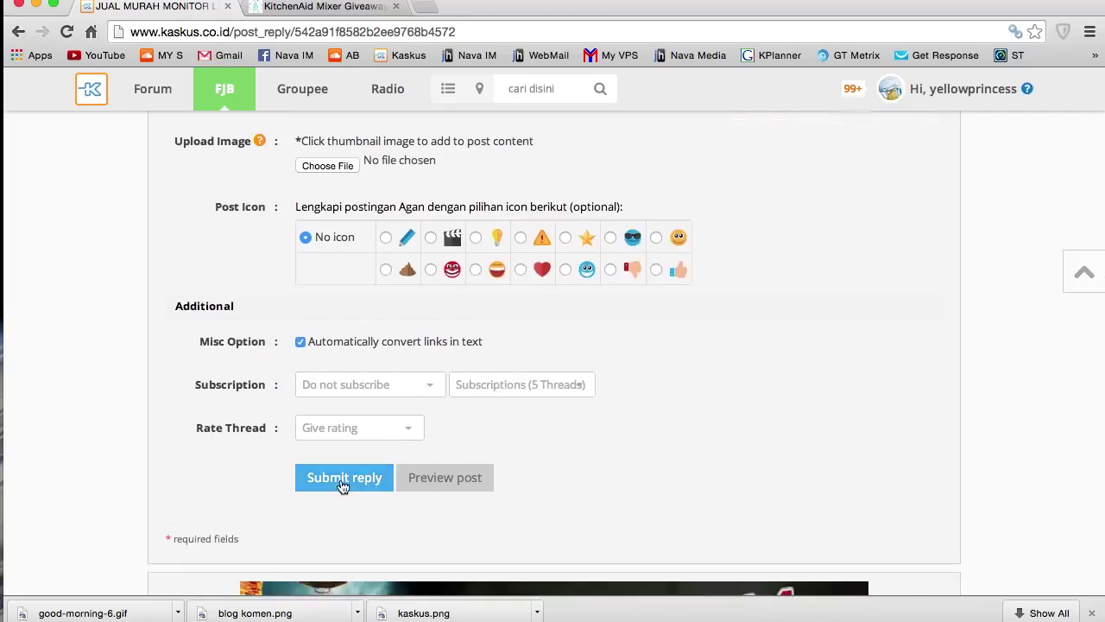
scroll(707, 395, up, 10)
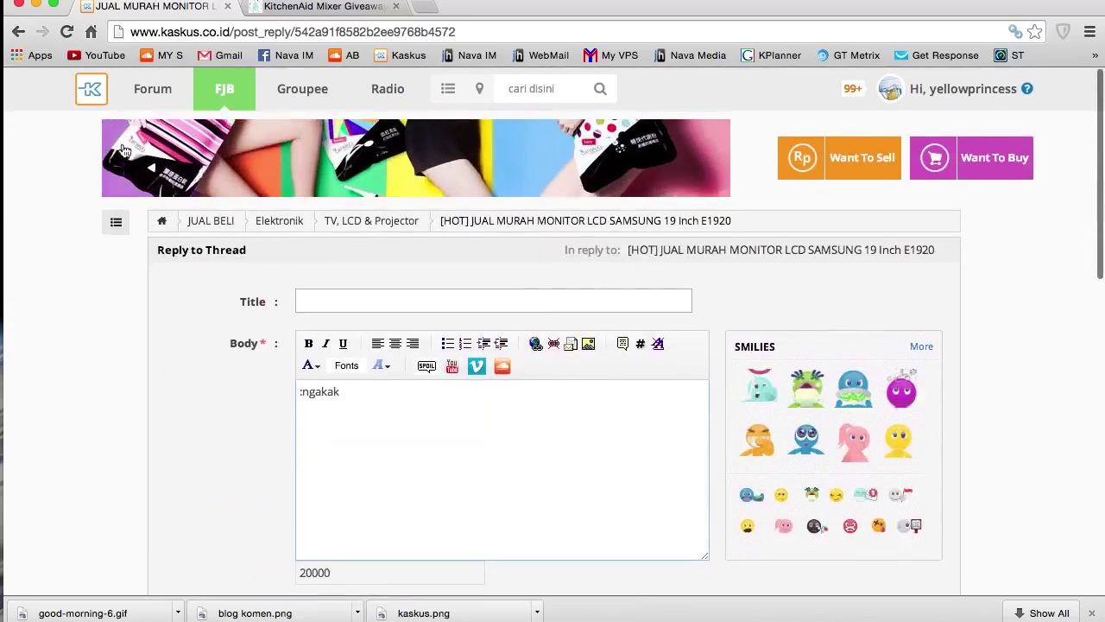
- Leave the reply form without posting and look back through the thread's replies up to the Samsung monitor listing's header
click(24, 33)
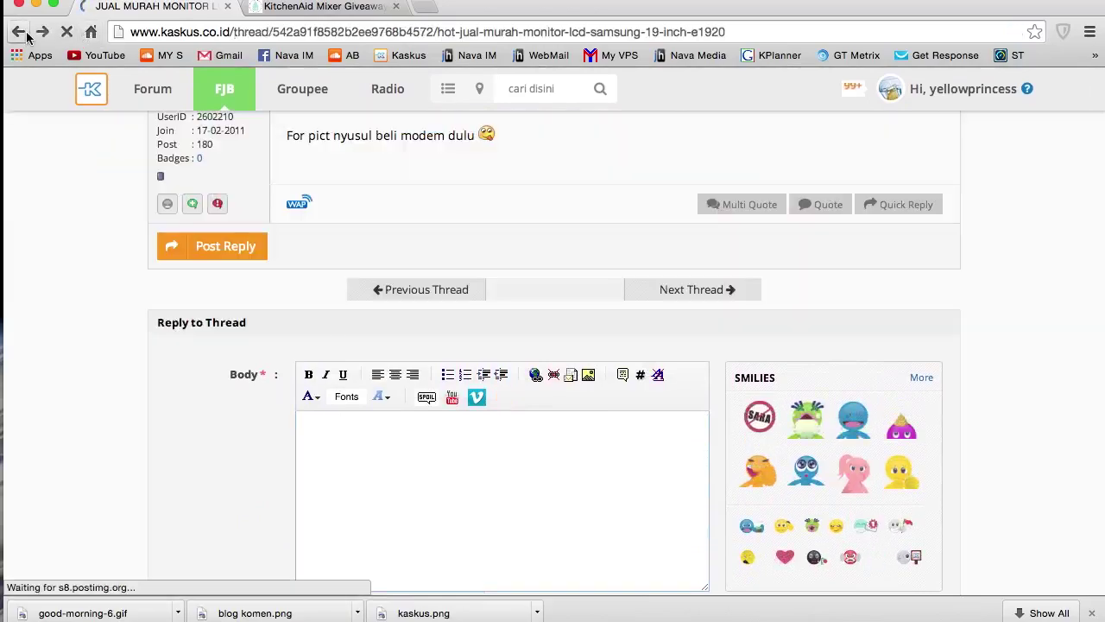
scroll(421, 419, up, 5)
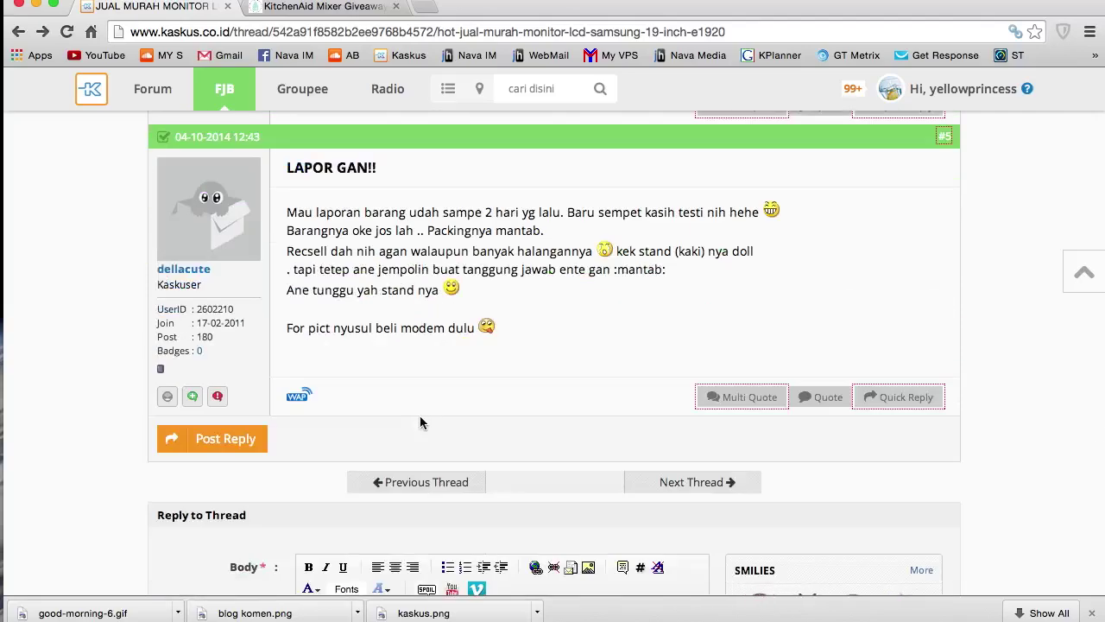
scroll(419, 423, up, 10)
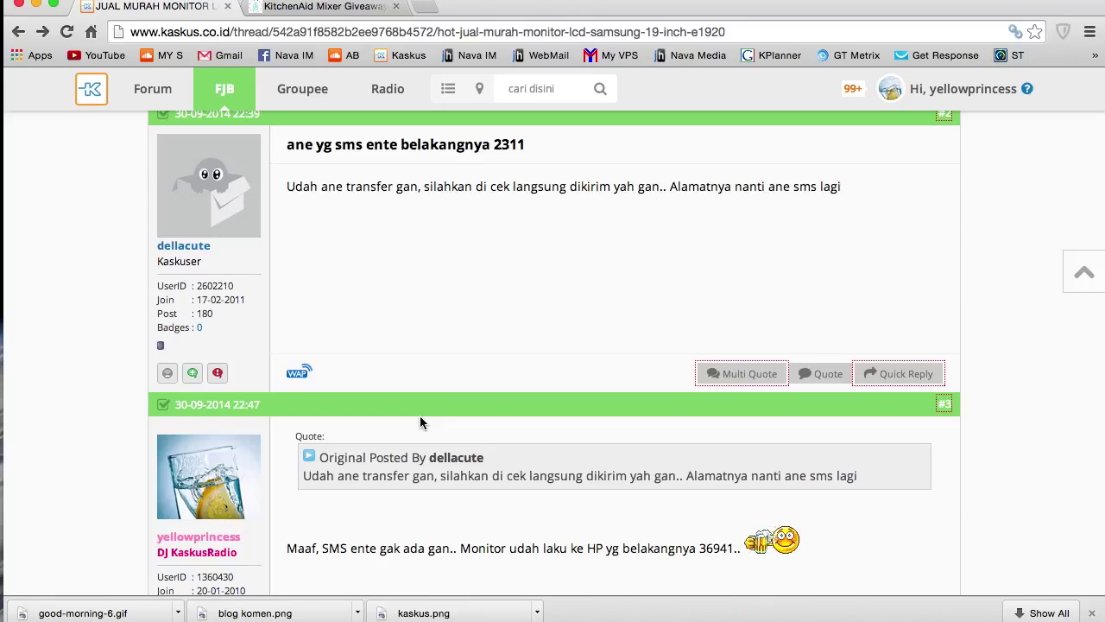
scroll(419, 423, up, 15)
scroll(420, 422, up, 3)
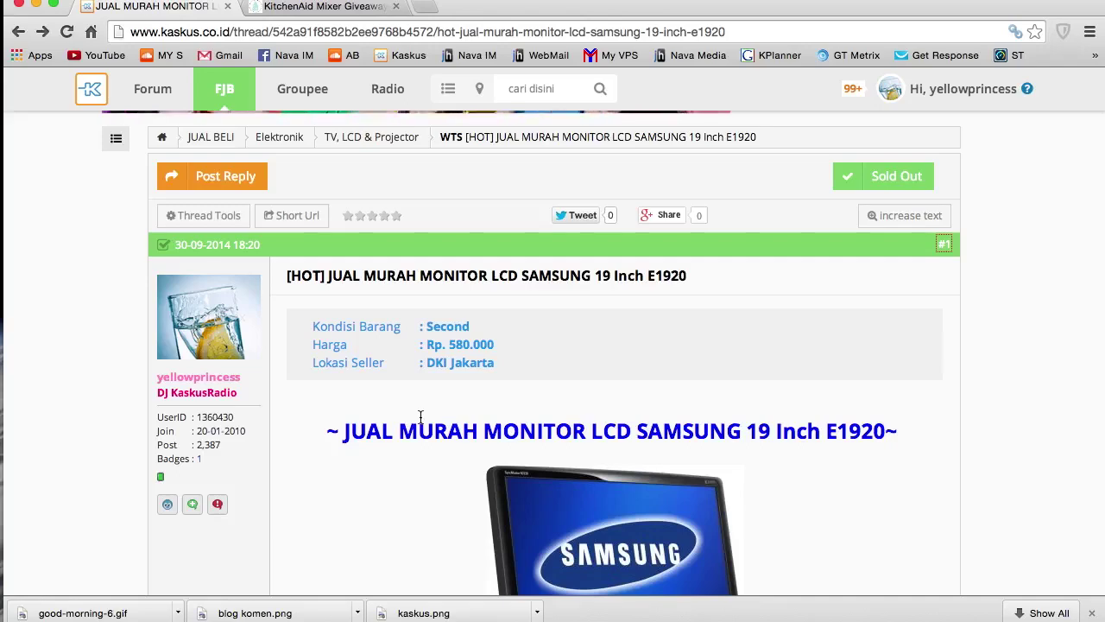
- Review the listing's condition, price and location summary, monitor photo, specifications quote, picture spoiler and price quote, plus the first buyer reply
scroll(420, 417, down, 8)
scroll(421, 423, up, 10)
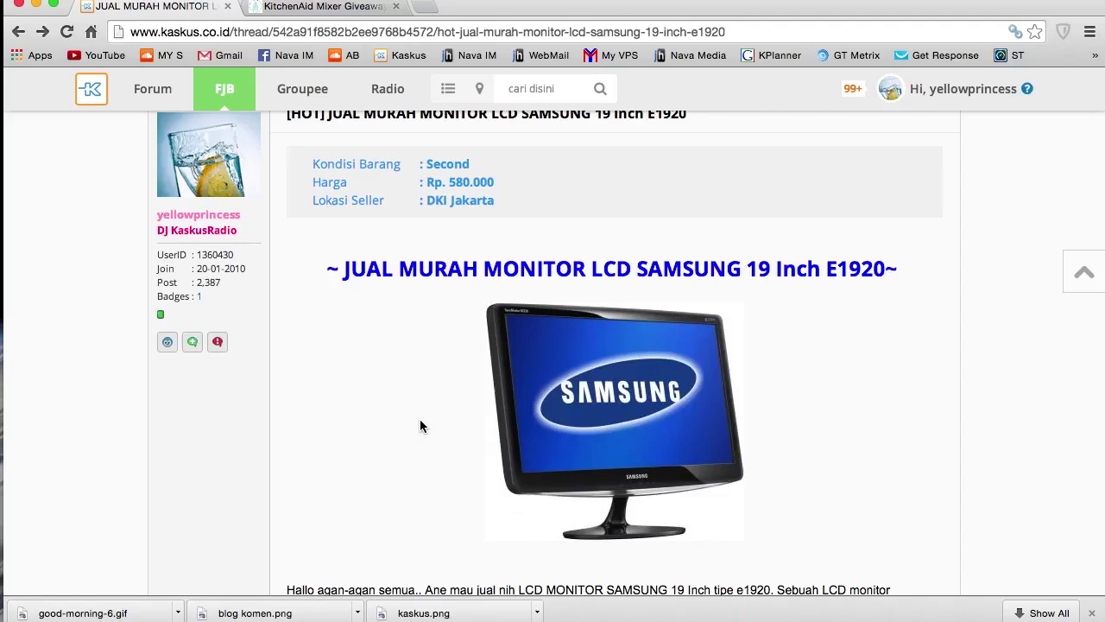
scroll(420, 419, down, 5)
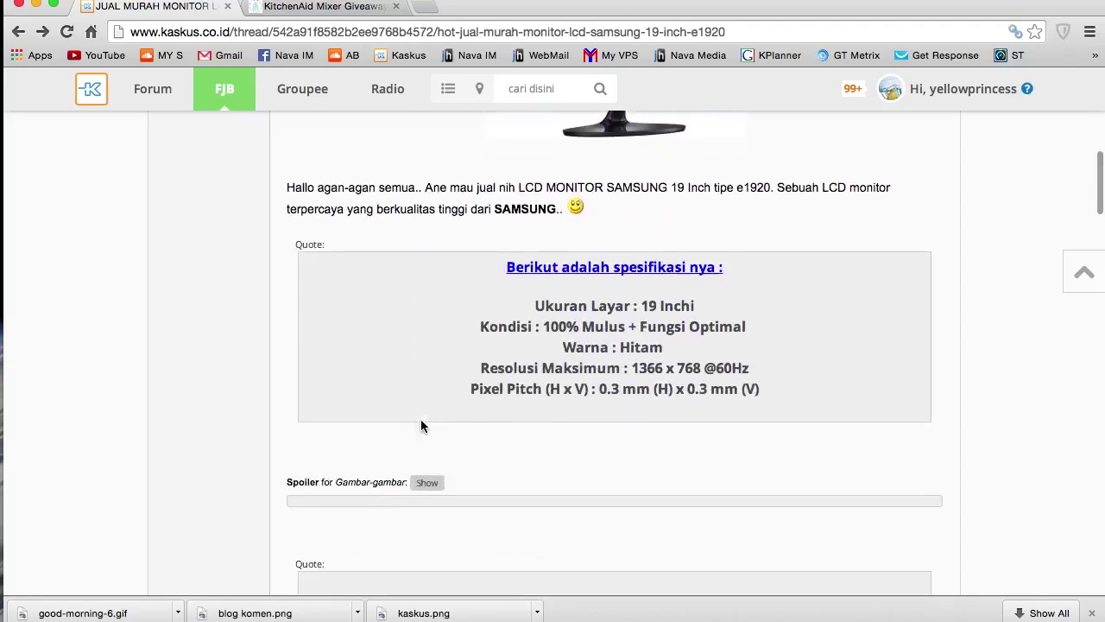
scroll(421, 421, down, 15)
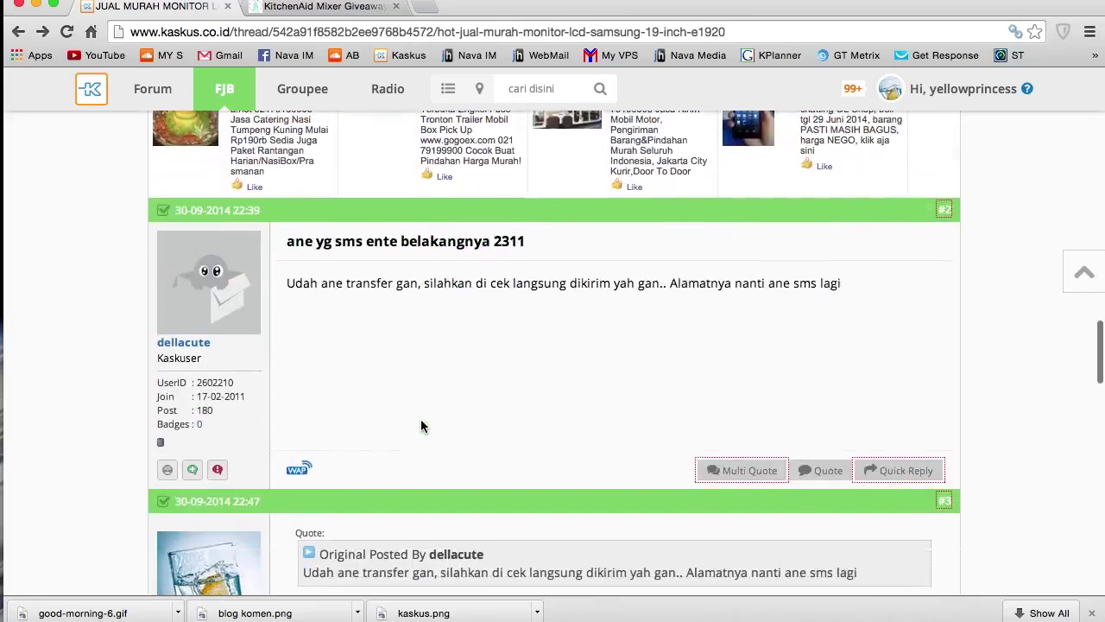
scroll(420, 425, down, 1)
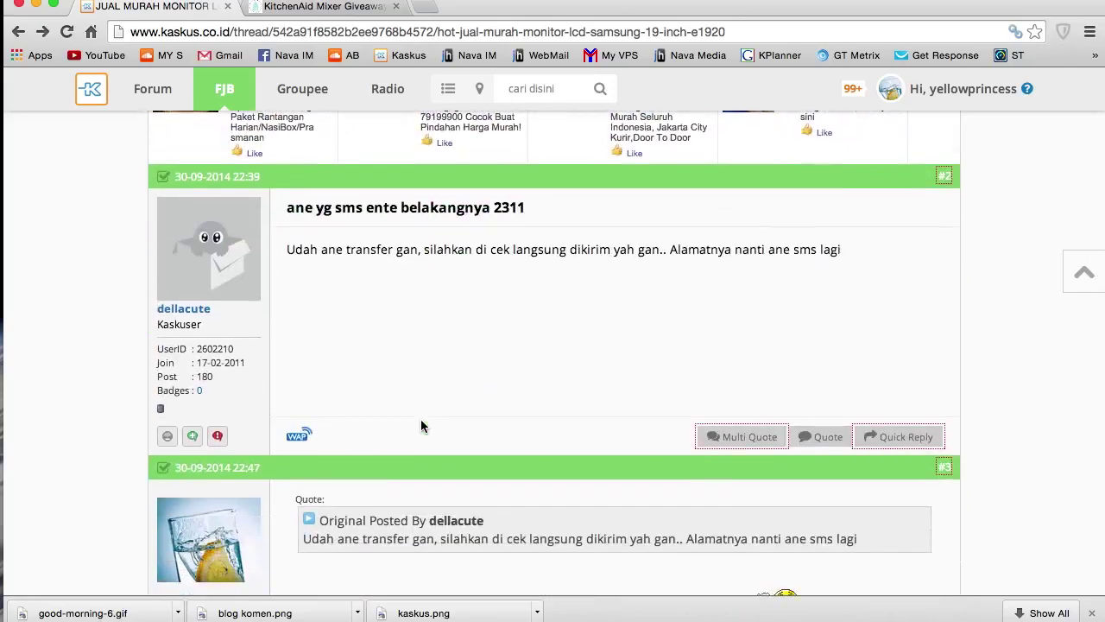
scroll(421, 426, up, 15)
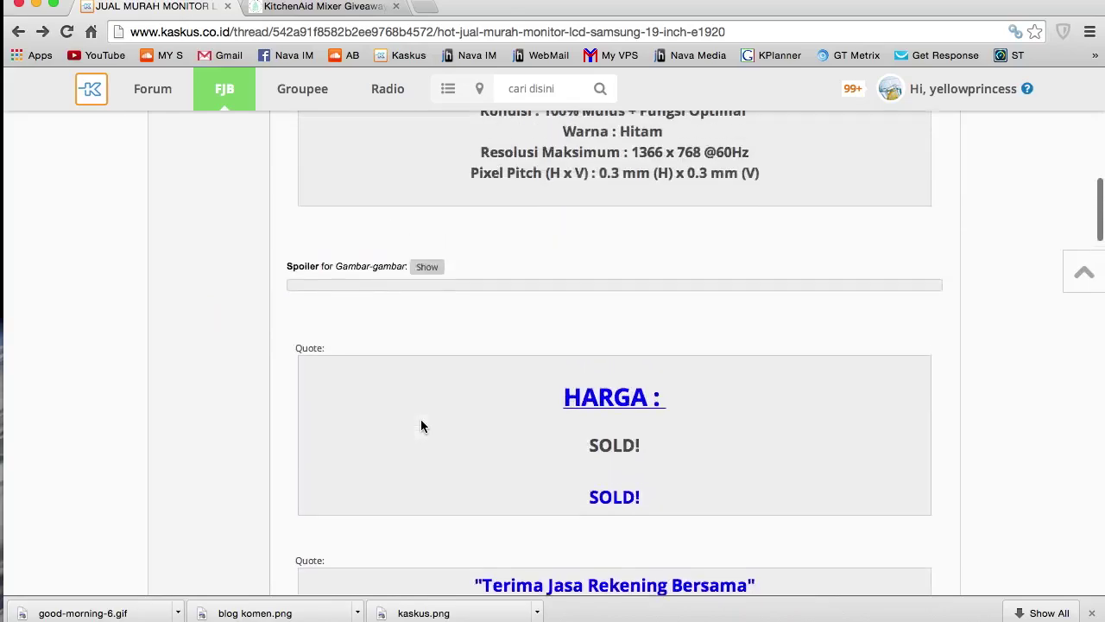
scroll(420, 426, up, 10)
scroll(420, 426, down, 10)
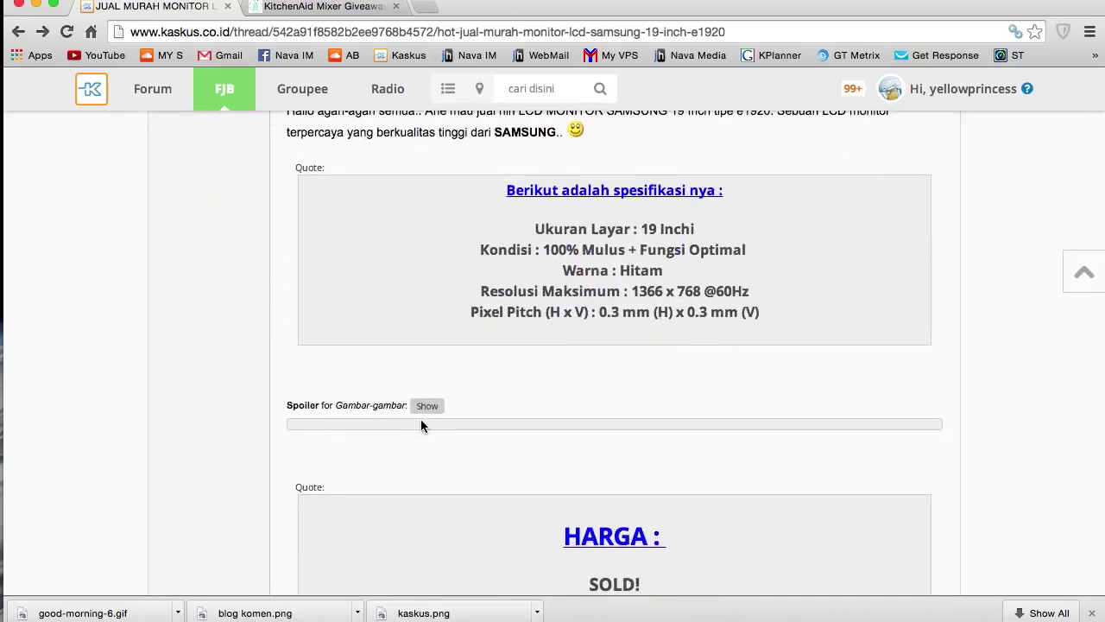
scroll(421, 426, up, 10)
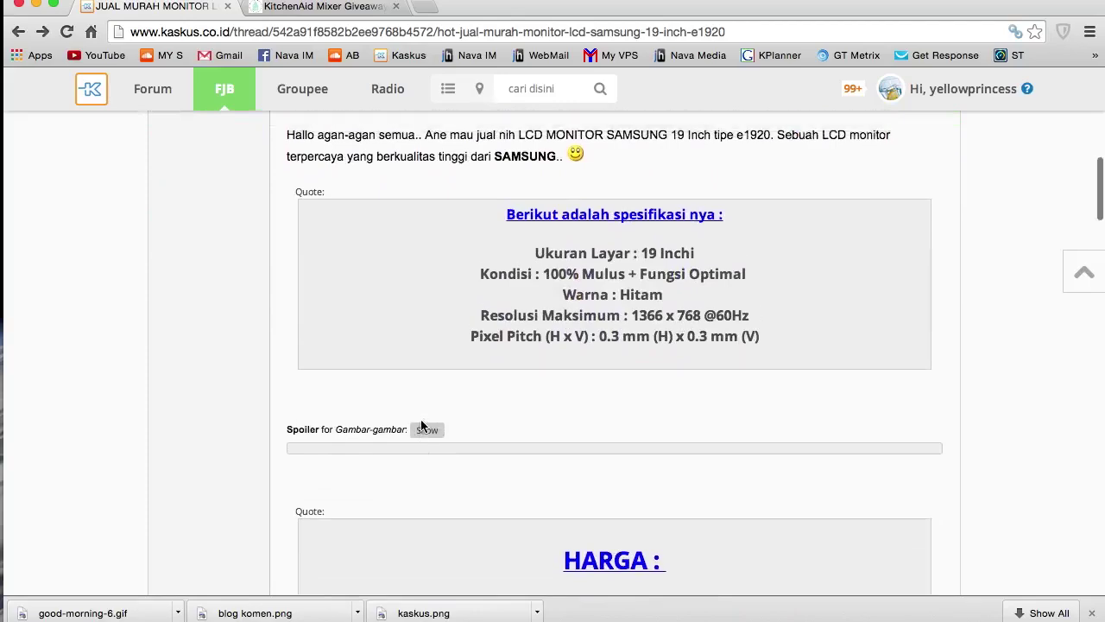